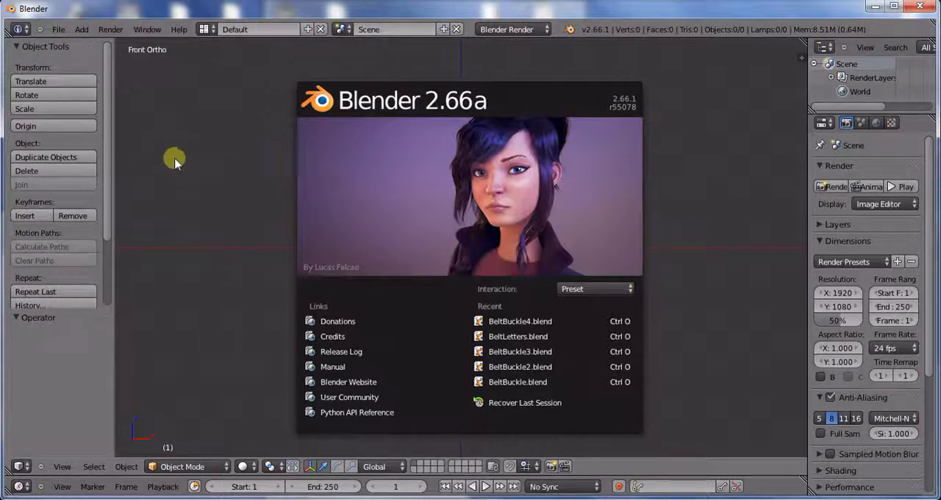
Step: Import the STL file BeltLetterBlankForRivet.stl from the Belt Letters folder
left_click(61, 31)
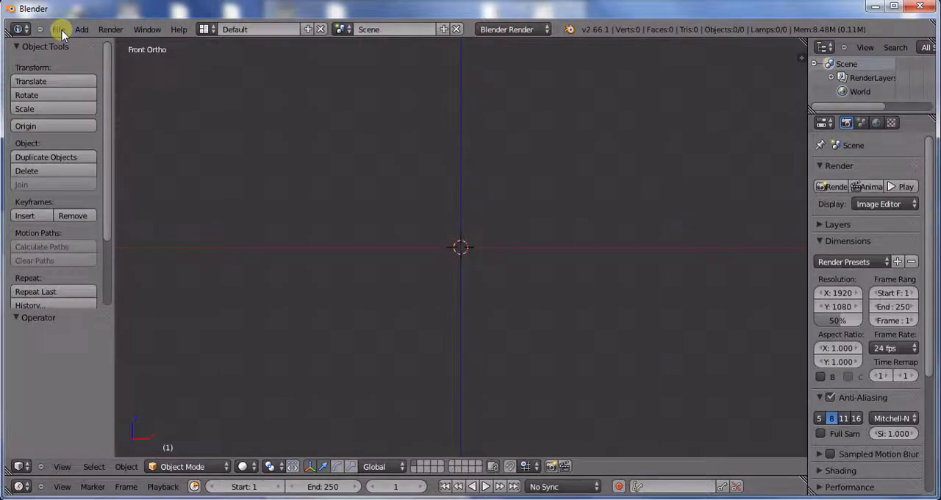
left_click(61, 31)
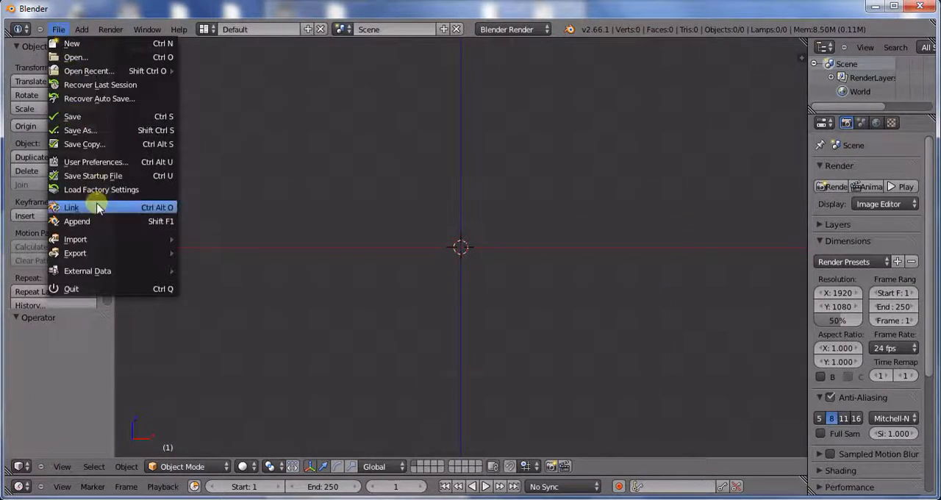
mouse_move(104, 240)
left_click(213, 294)
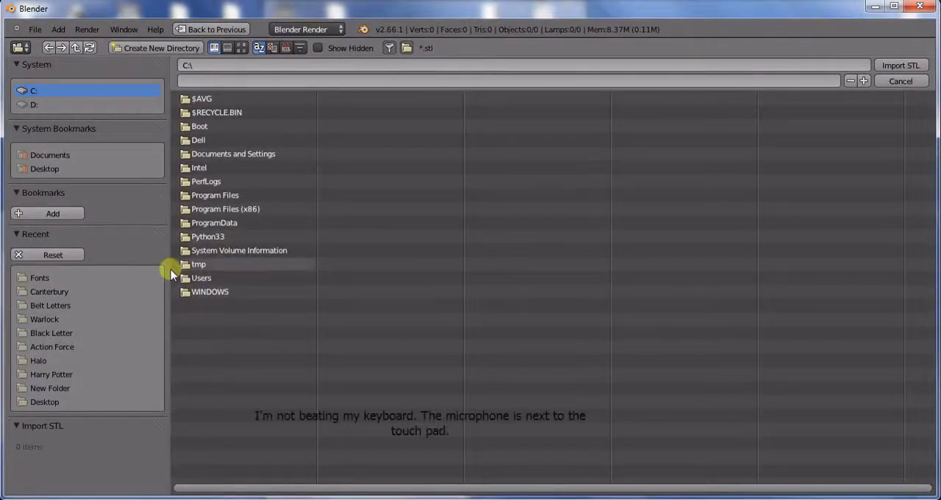
left_click(75, 304)
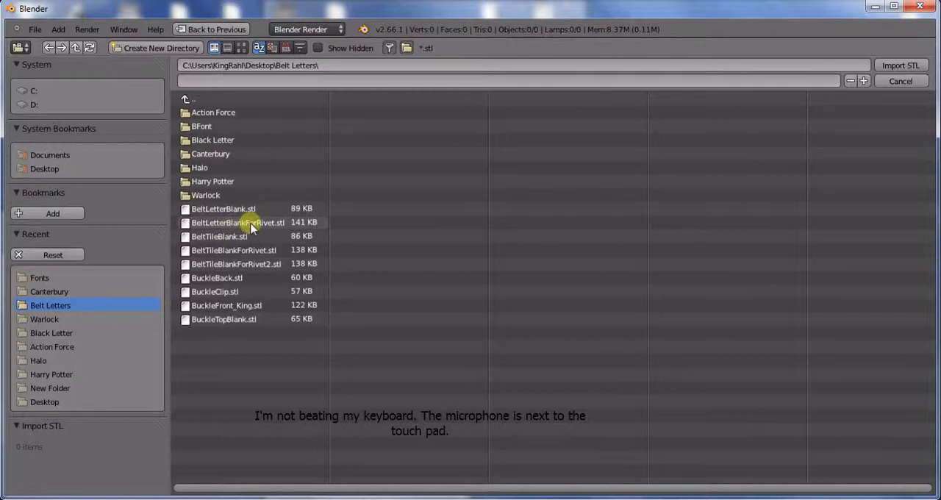
double_click(272, 223)
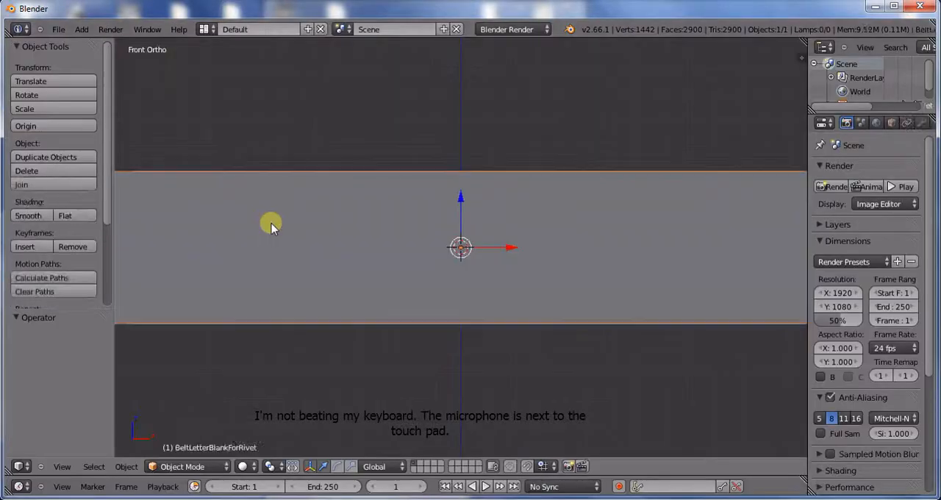
Step: Examine the imported belt blank from several angles, including its recess, hinge knuckles and rivet holes, in solid and wireframe display
scroll(507, 184, "down", 3)
middle_click_drag(383, 185, 442, 204)
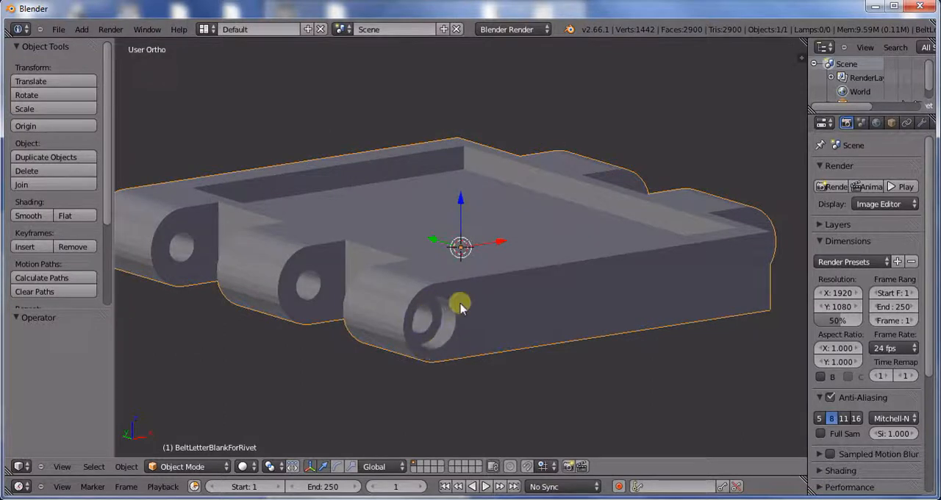
middle_click_drag(458, 300, 410, 331)
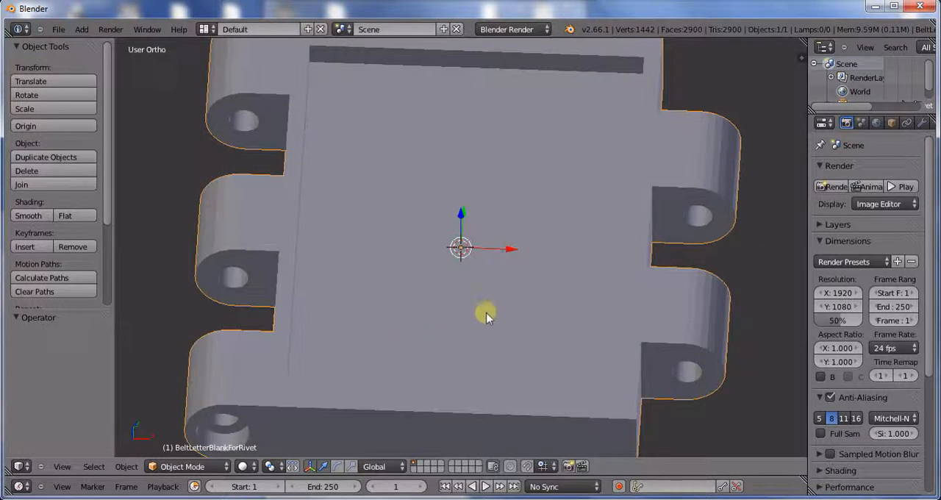
scroll(439, 296, "down", 3)
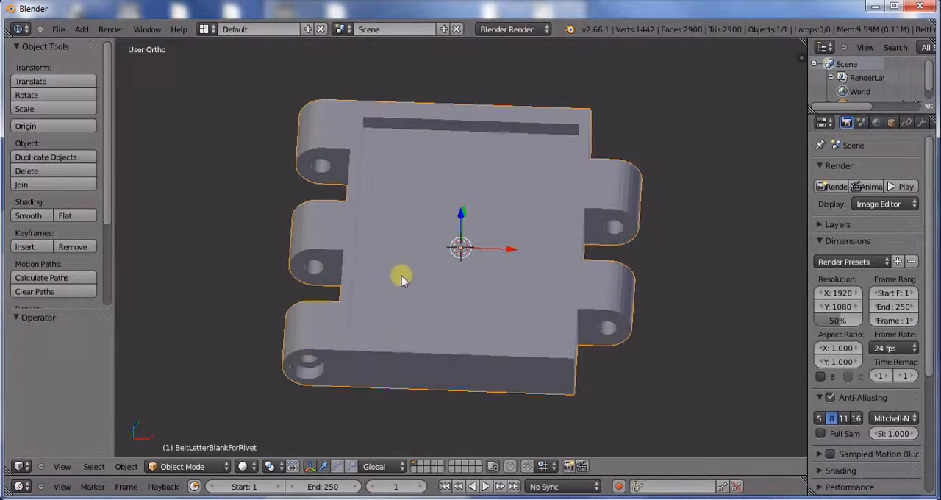
key("KP_7")
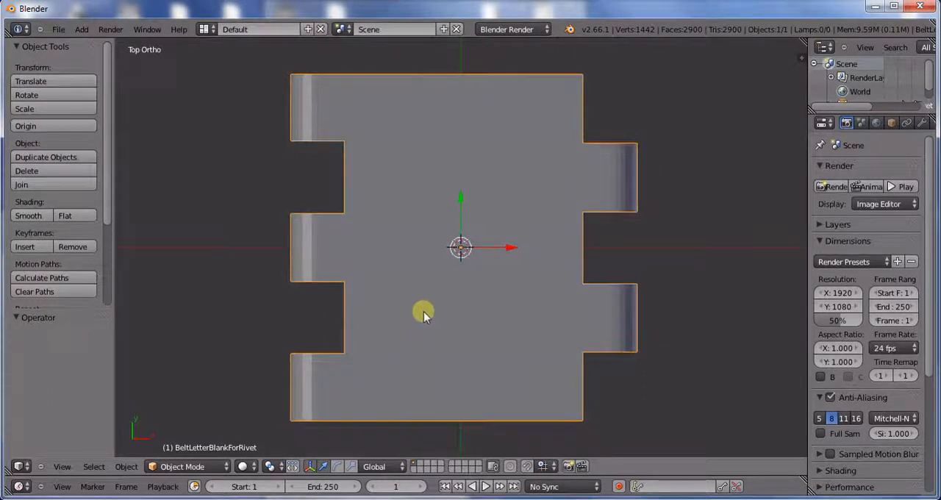
key("z")
key("z")
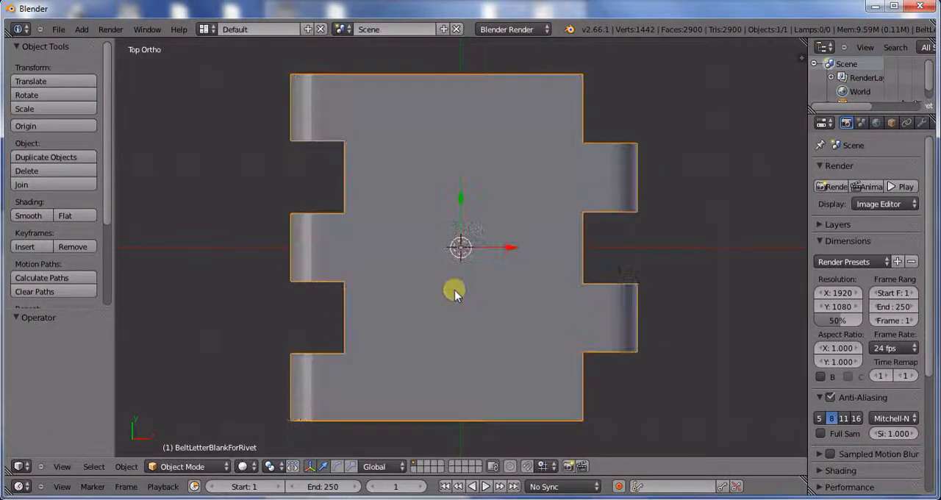
middle_click_drag(454, 290, 441, 238)
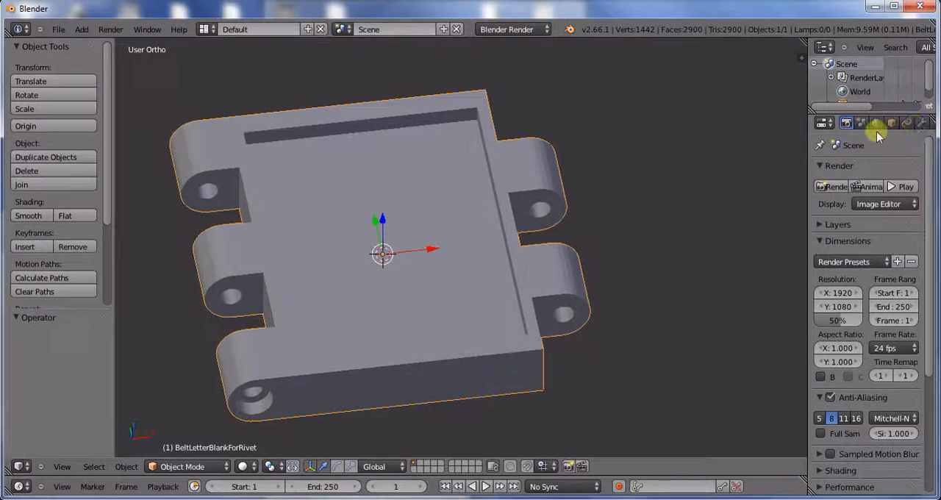
Step: Add a Boolean modifier to the belt blank and set its operation to Union
left_click(922, 122)
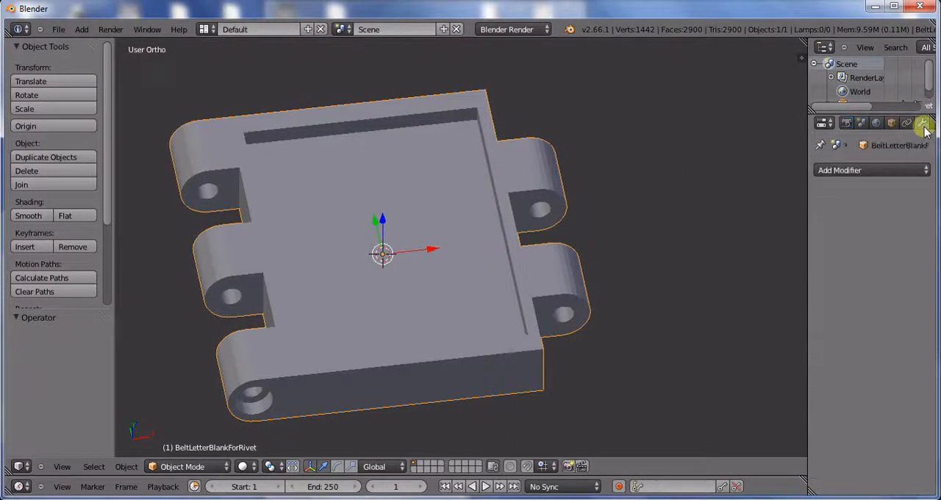
left_click(885, 170)
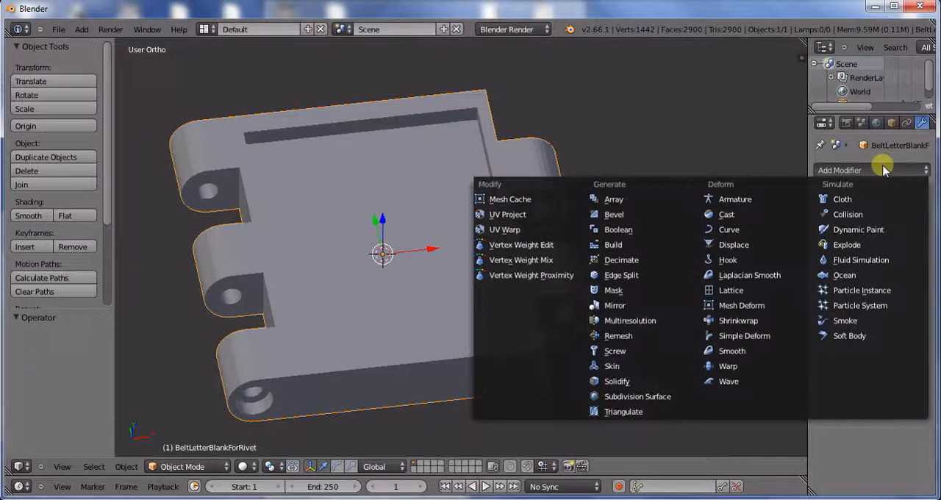
left_click(654, 231)
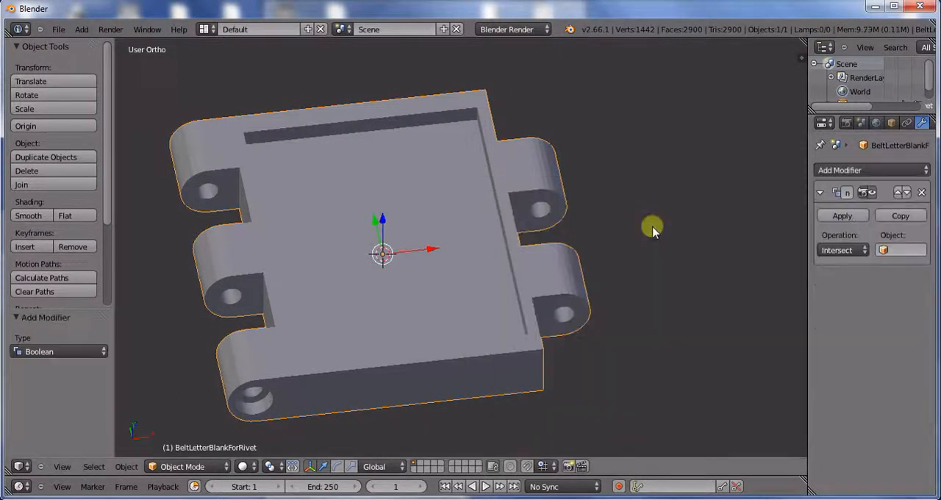
left_click(829, 249)
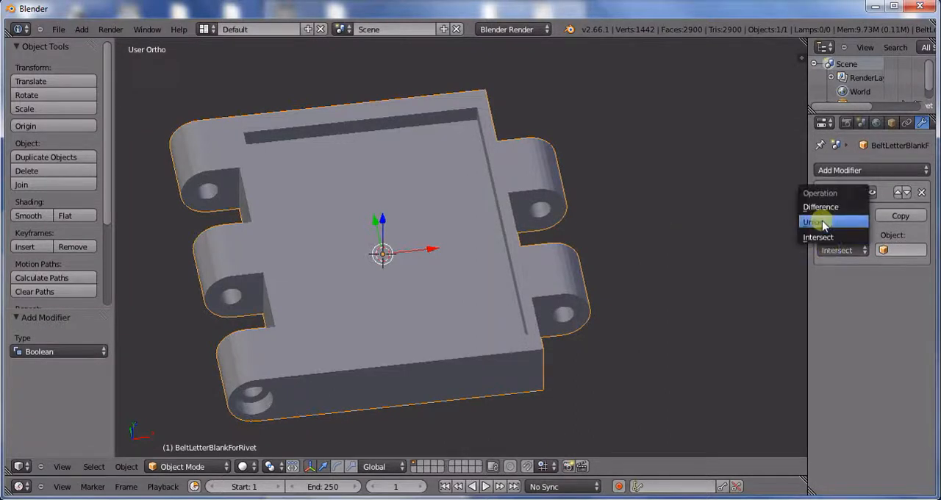
left_click(816, 222)
Step: Add a text object in top view with wireframe display and scale it up about 18.5 times
middle_click_drag(550, 252, 505, 318)
key("KP_7")
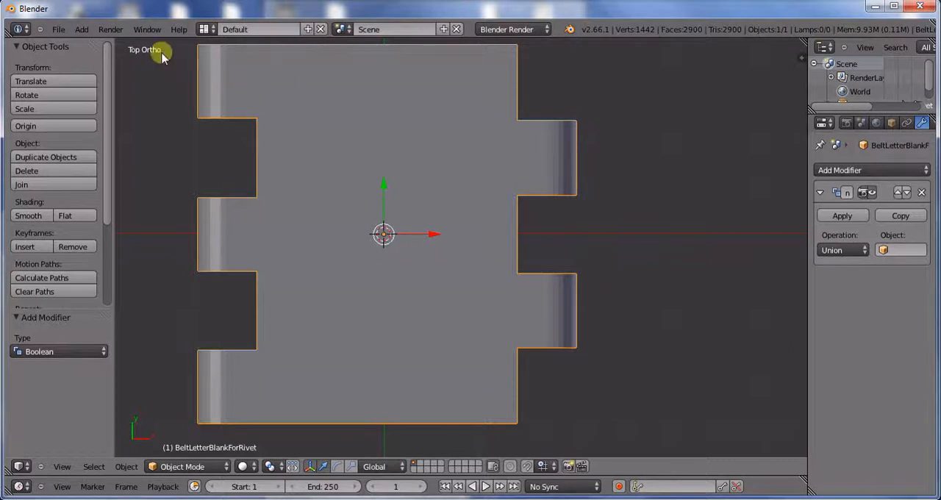
left_click(84, 30)
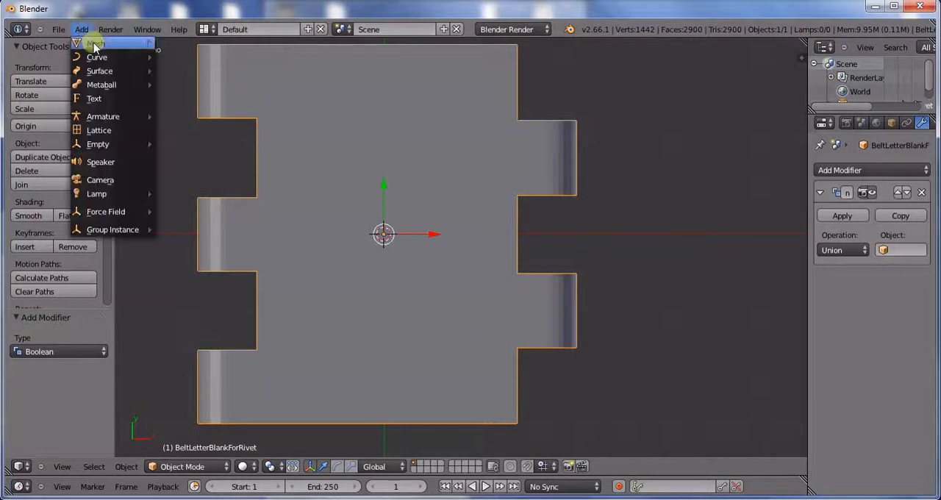
left_click(100, 98)
key("z")
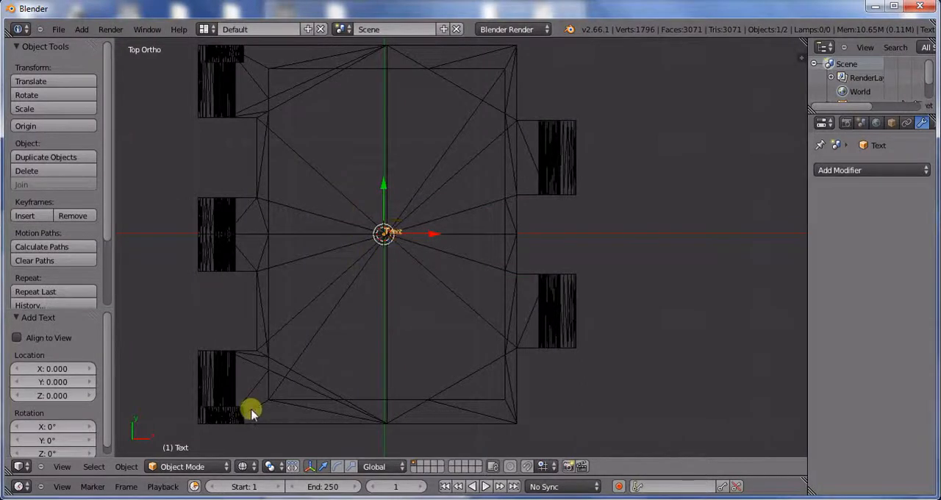
left_click(350, 466)
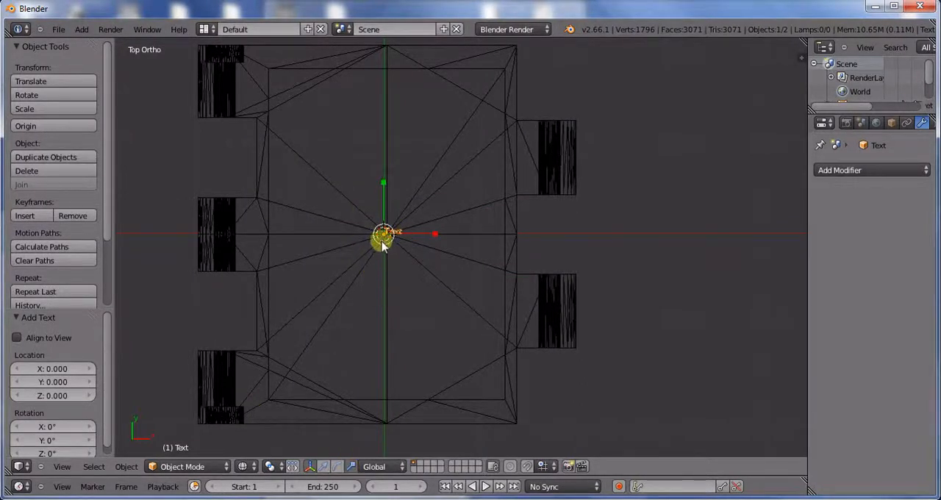
left_click_drag(383, 236, 318, 377)
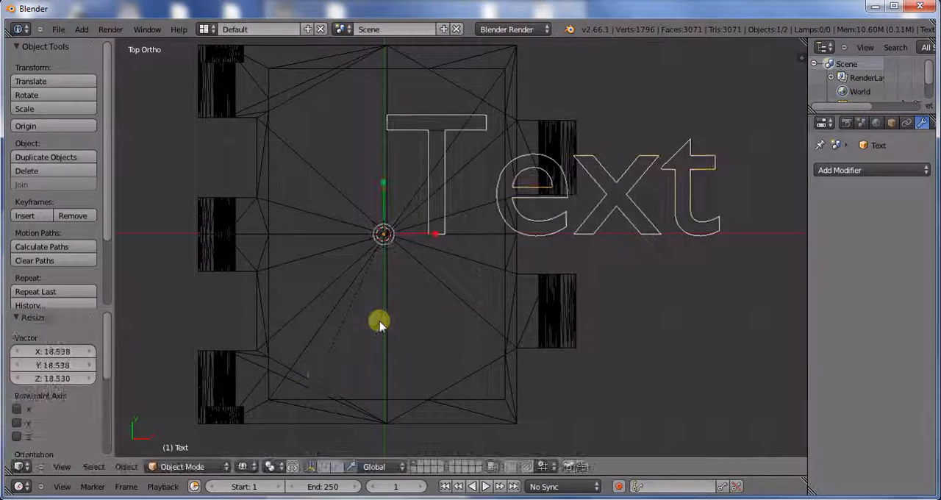
Step: Replace the text object's default content with the single letter A
key("Tab")
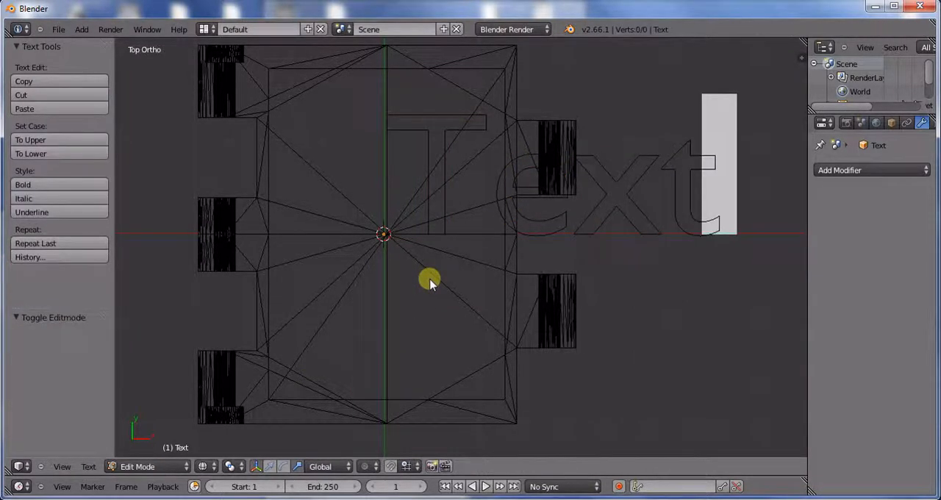
key("BackSpace")
key("BackSpace")
key("BackSpace")
type("KDJFV")
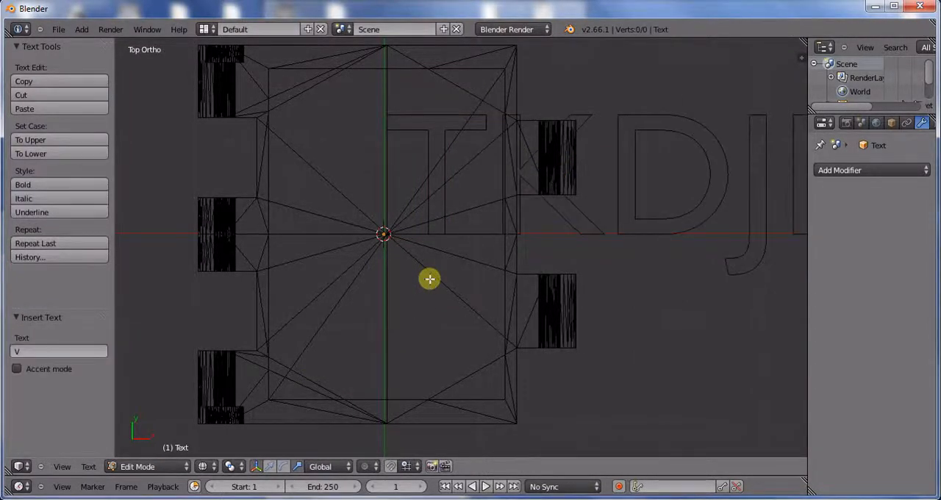
key("BackSpace")
key("BackSpace")
key("BackSpace")
key("BackSpace")
key("BackSpace")
key("BackSpace")
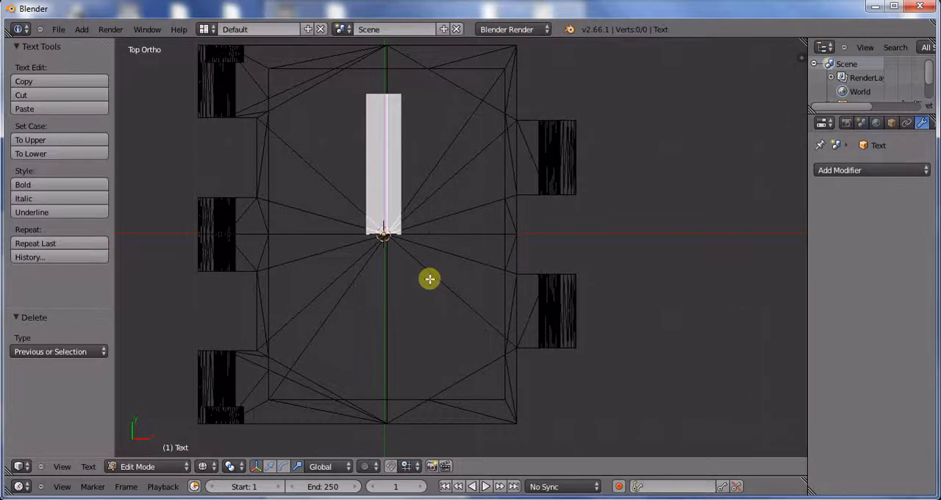
type("A")
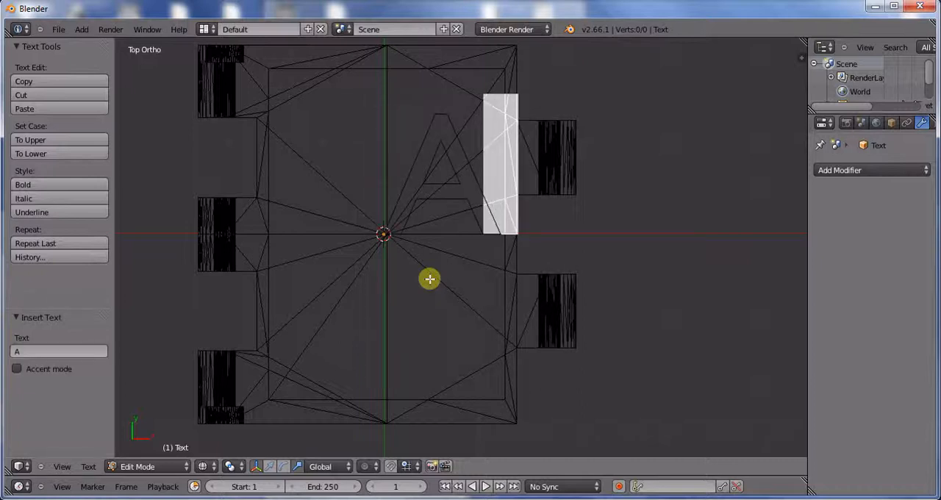
key("Tab")
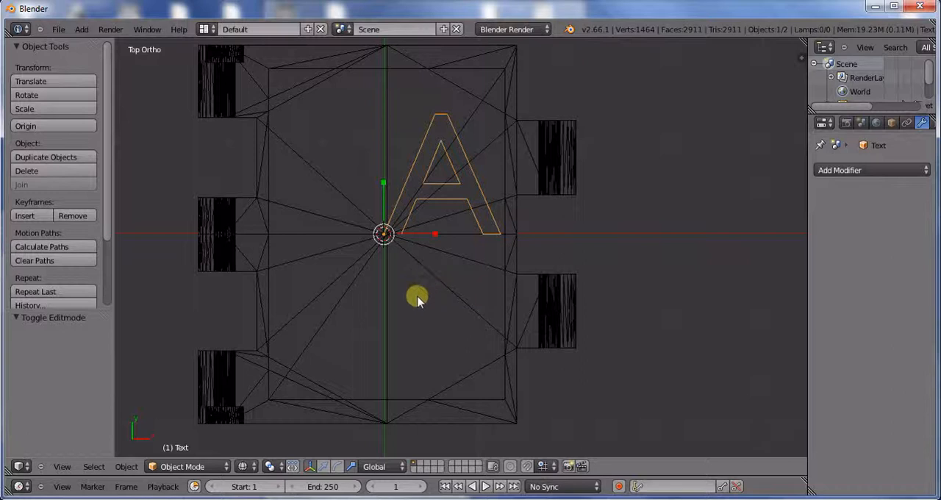
Step: Move the letter A about -8.3 in X and -8.7 in Y, and enlarge it about 1.66 times
key("ctrl+alt+g")
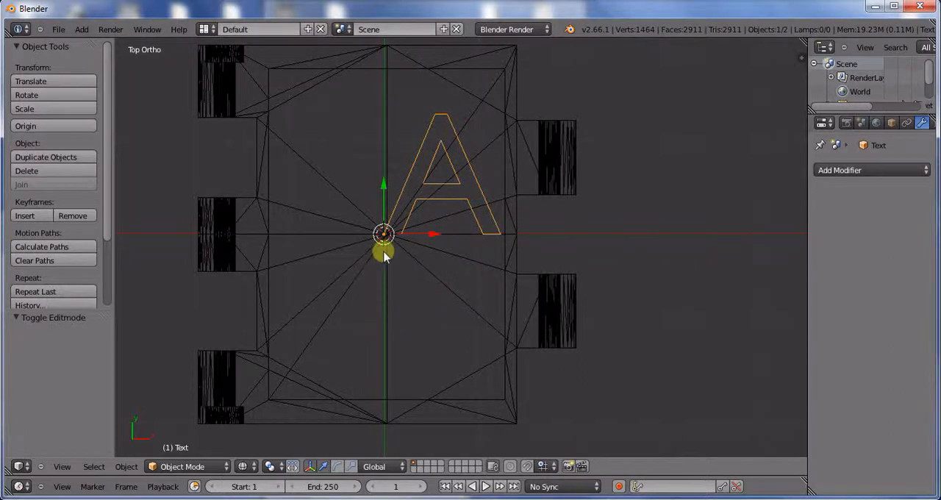
left_click_drag(384, 248, 304, 326)
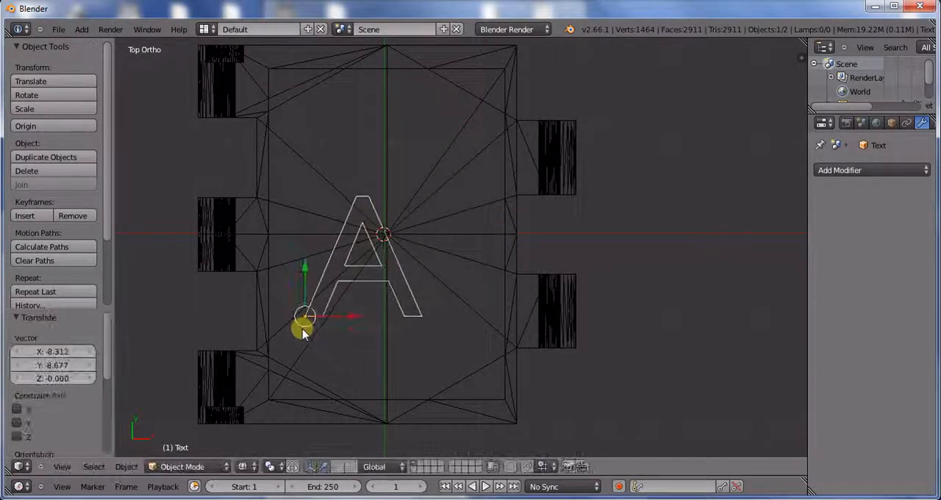
left_click(351, 467)
left_click_drag(308, 331, 312, 332)
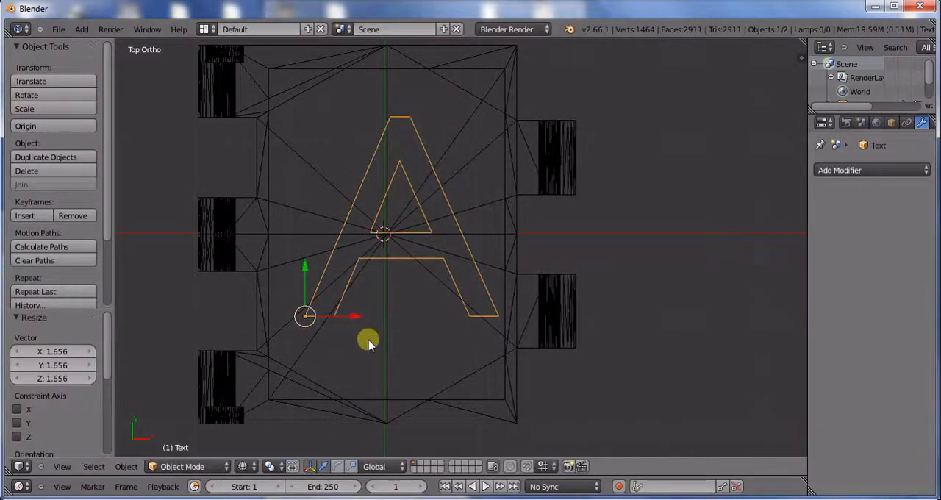
Step: Shift the letter A about -1.6 along the X axis to centre it horizontally on the blank
key("g")
key("x")
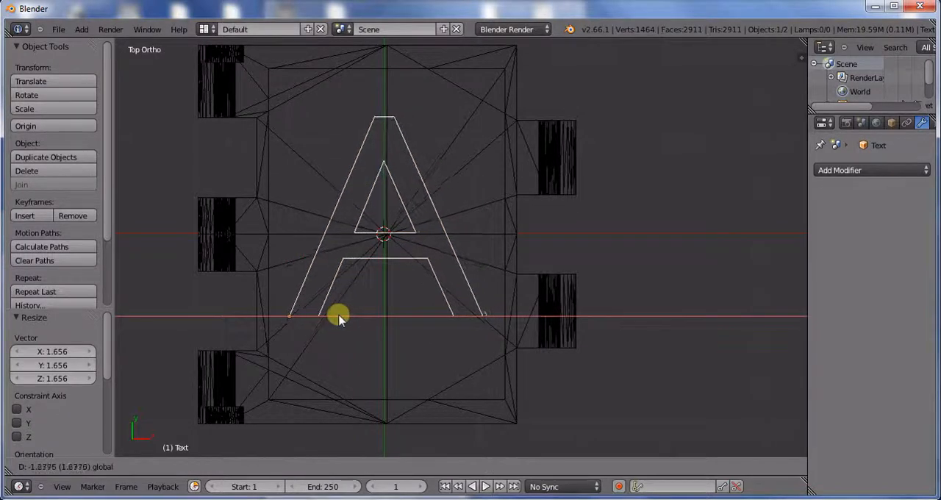
left_click(336, 315)
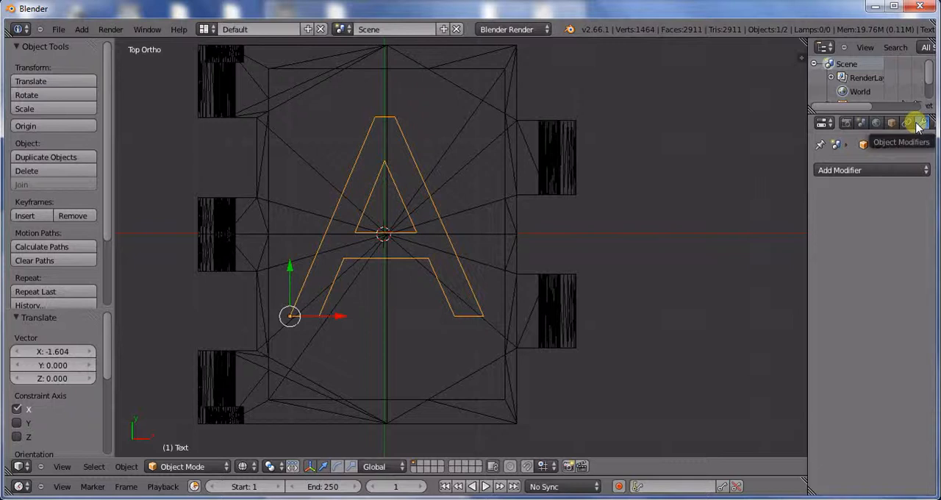
Step: Open the file browser for the text object's regular font and go to the Windows Fonts folder
scroll(921, 123, "left", 3)
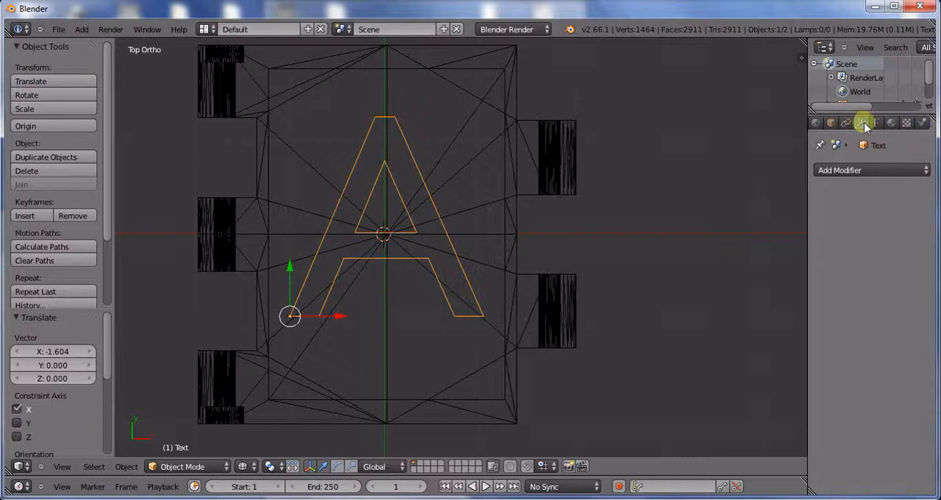
left_click(875, 124)
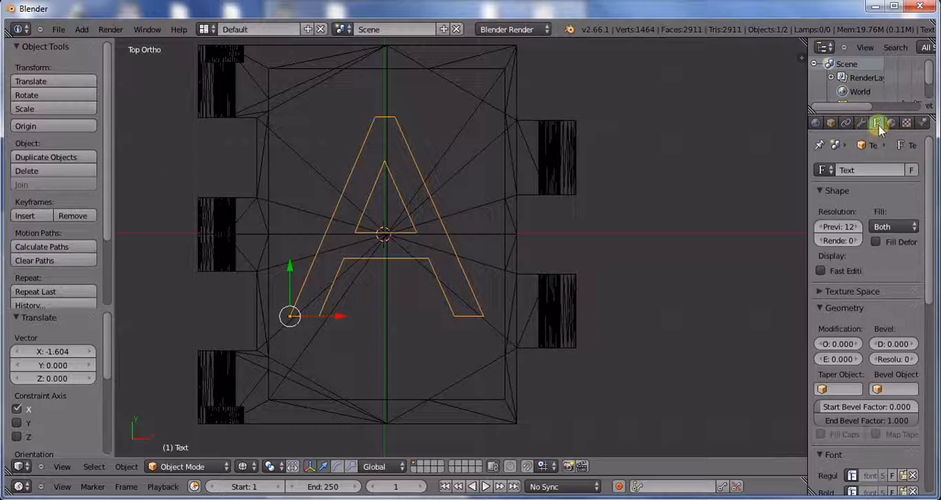
left_click_drag(931, 155, 935, 263)
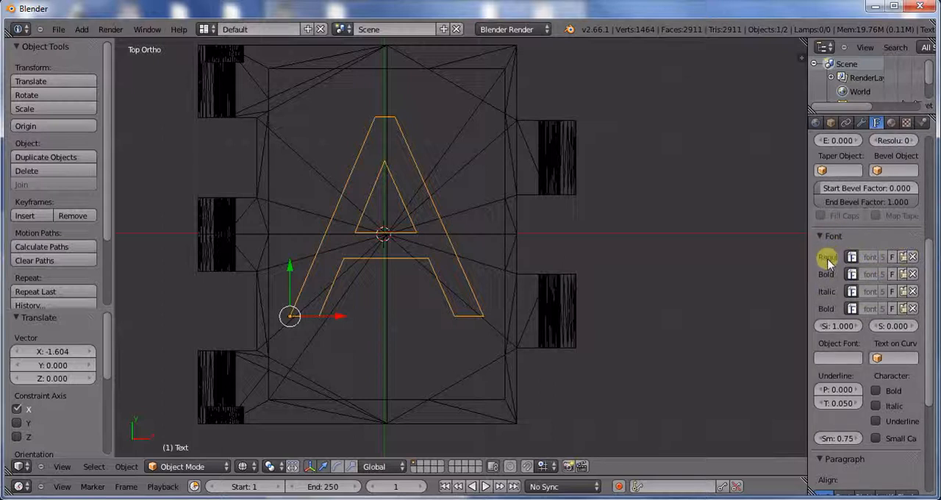
left_click(902, 257)
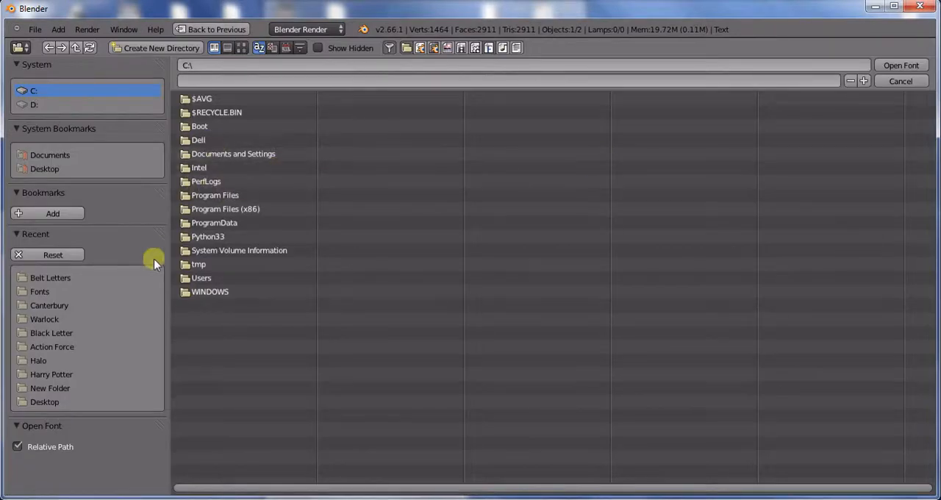
left_click(99, 292)
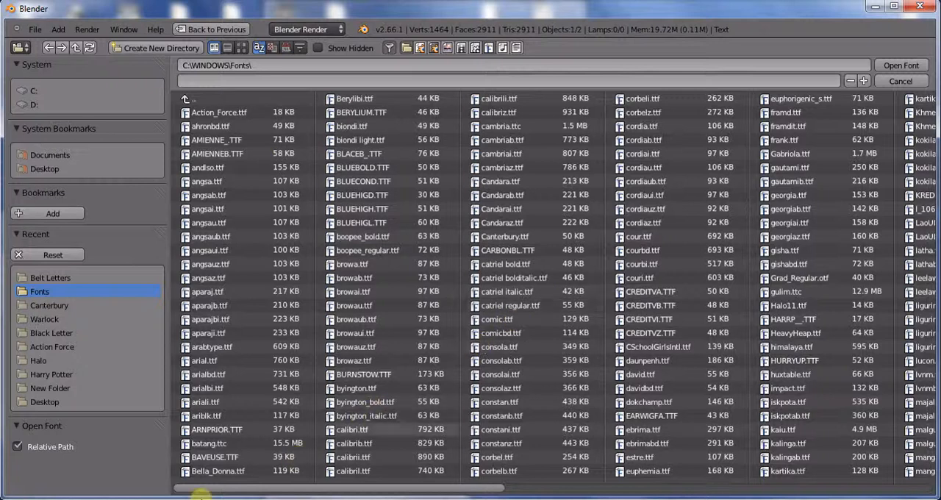
Step: Switch to Windows Explorer and try to install the Canterbury font into the Fonts folder, declining to replace the installed copy
mouse_move(200, 497)
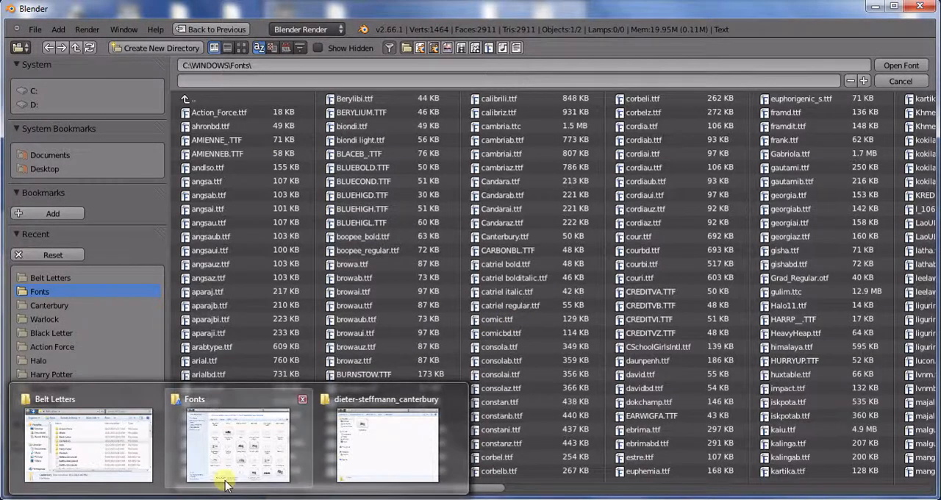
mouse_move(221, 479)
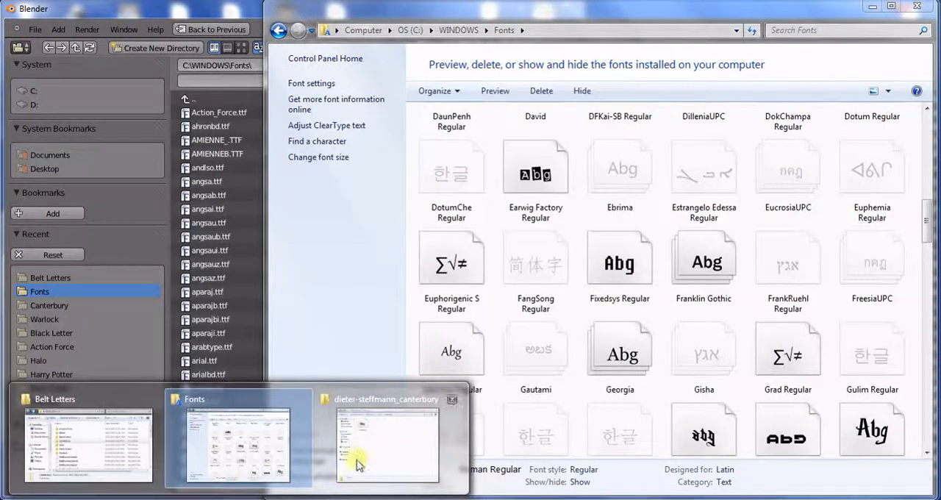
left_click(356, 455)
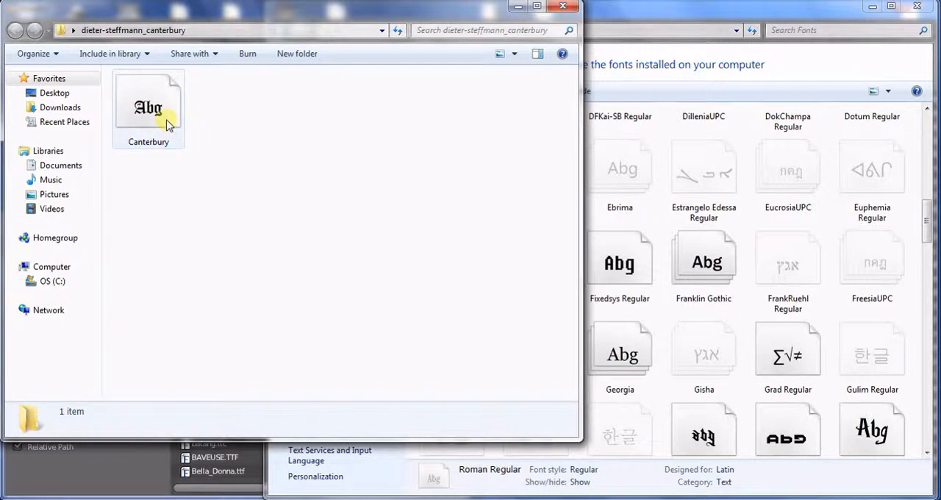
left_click_drag(169, 125, 716, 244)
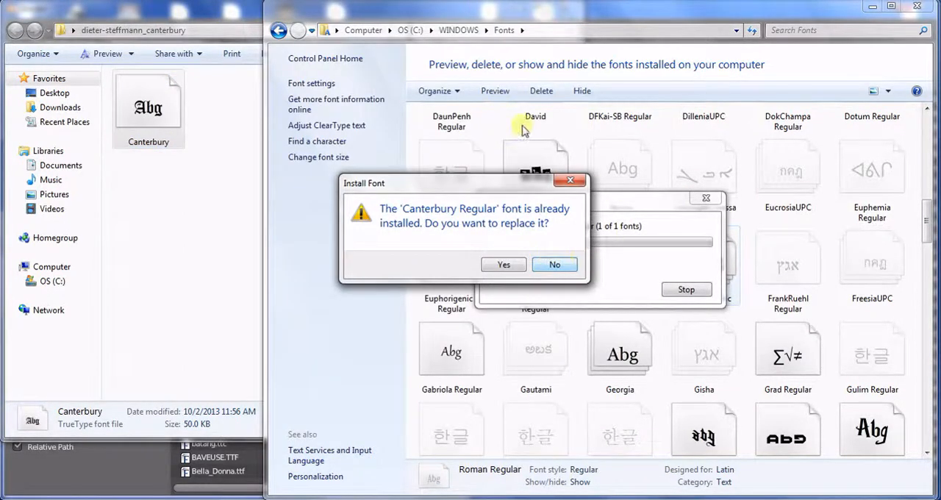
left_click(555, 265)
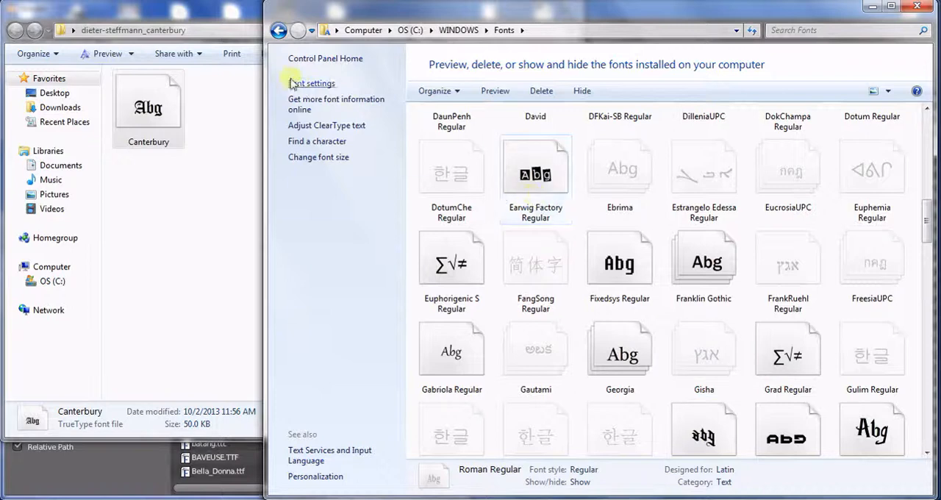
Step: Switch back to Blender, load Canterbury.ttf as the regular font and reselect the letter A
key("alt+Tab")
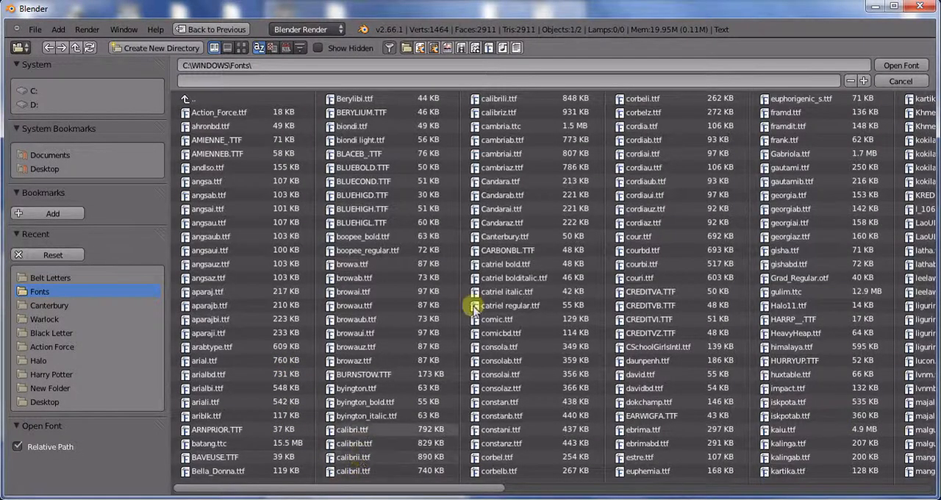
double_click(513, 236)
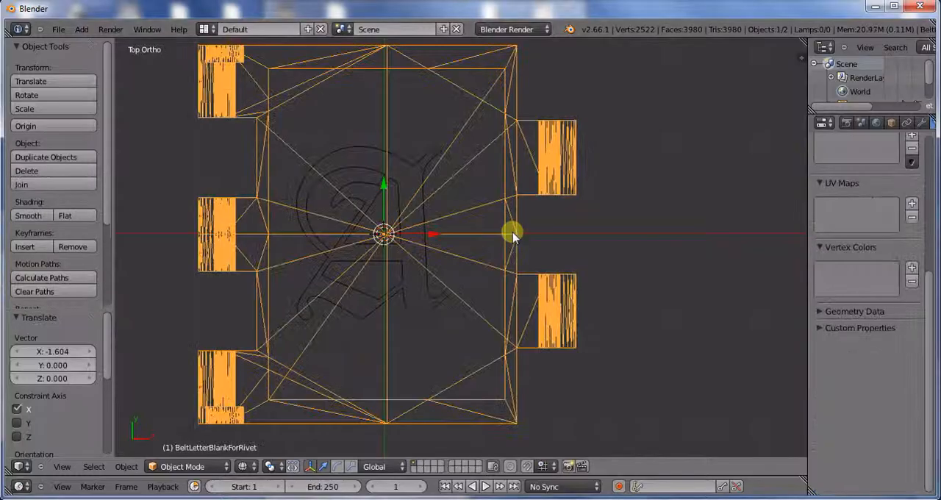
right_click(421, 252)
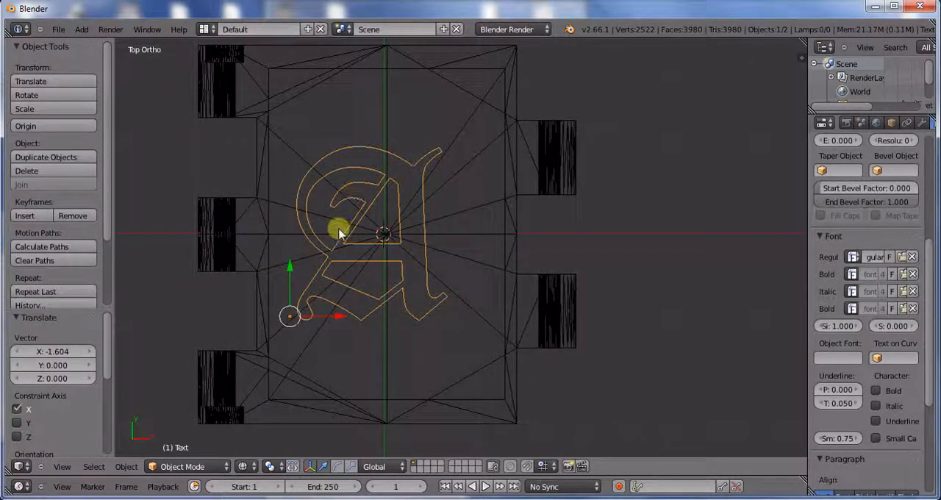
Step: Stretch the letter A about 1.2 times along Y and shift it about 1.24 along X
left_click(352, 466)
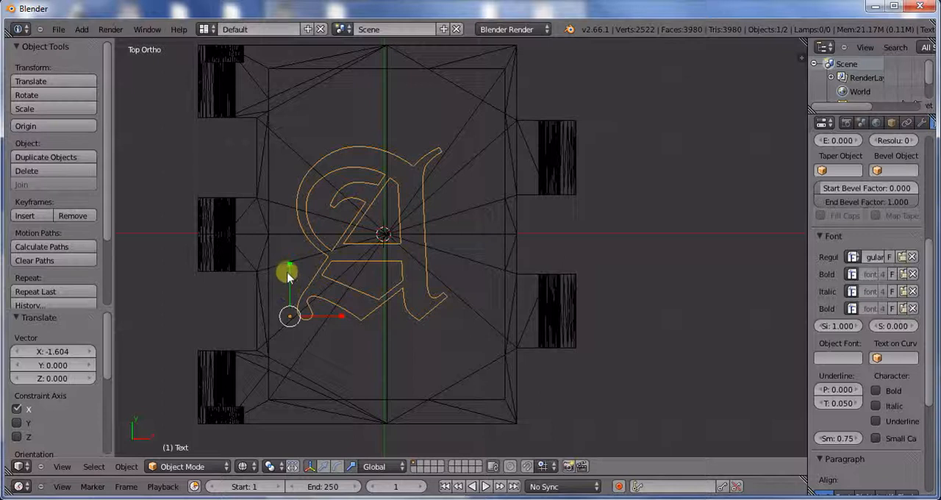
left_click_drag(291, 266, 325, 258)
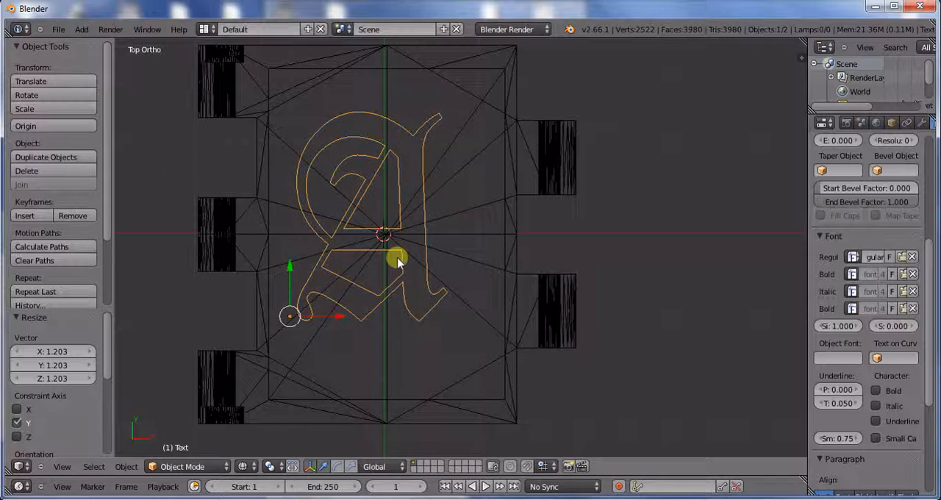
left_click_drag(342, 317, 353, 317)
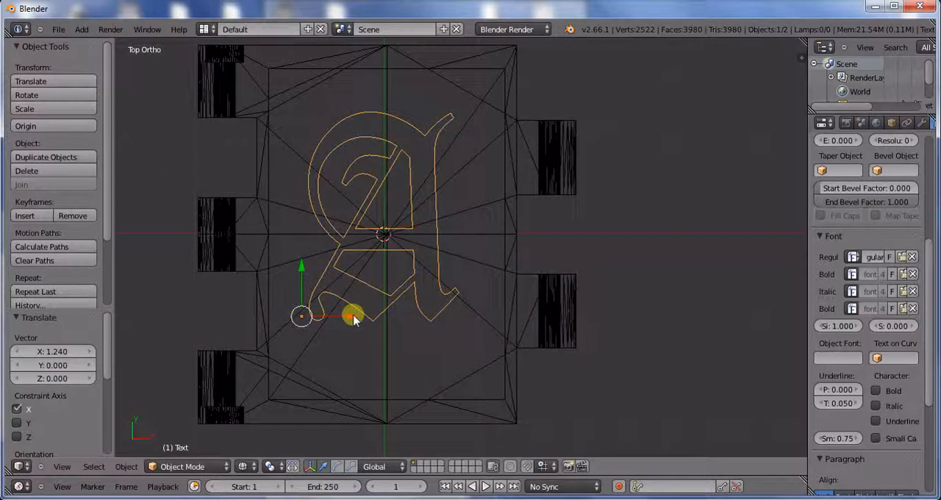
Step: Enlarge the letter A uniformly about 1.21 times and move it about -1.75 in X and -2.11 in Y
key("s")
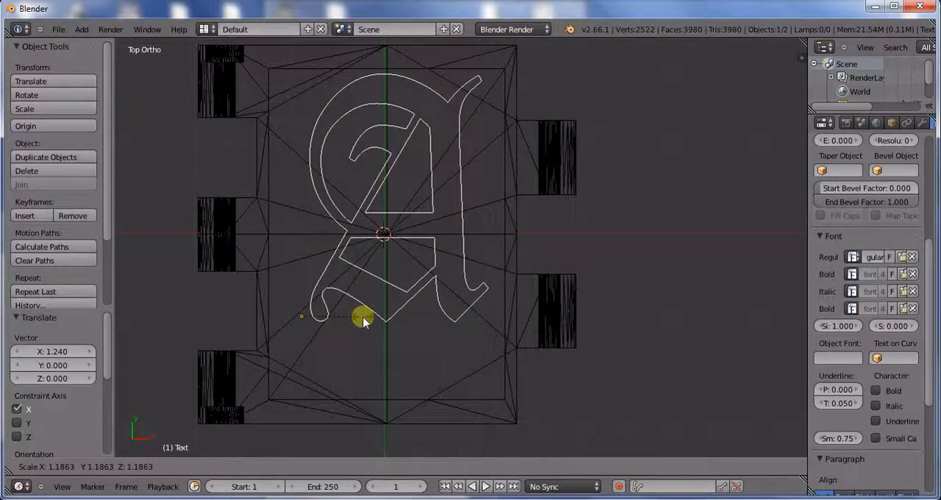
left_click(364, 320)
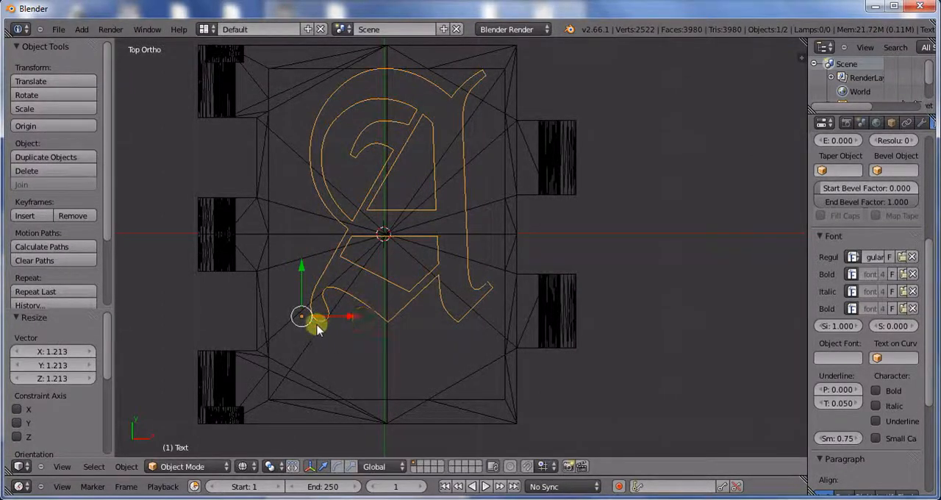
key("g")
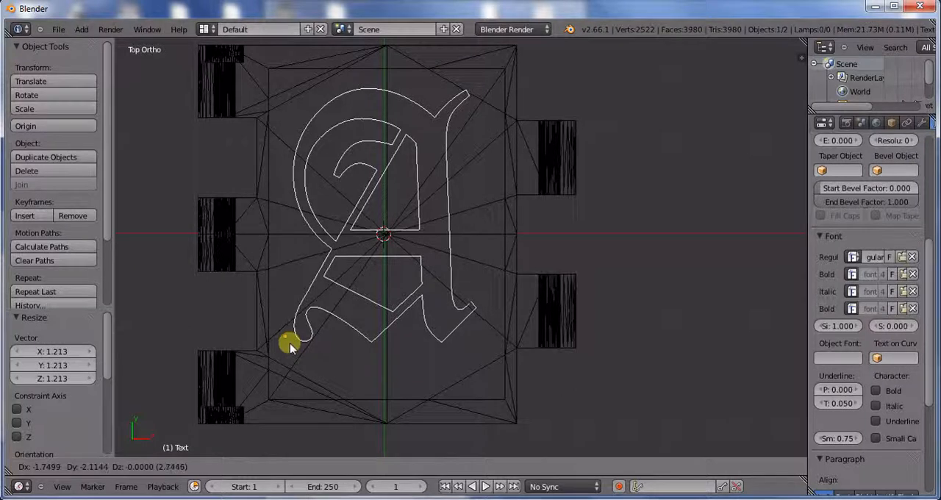
left_click(285, 340)
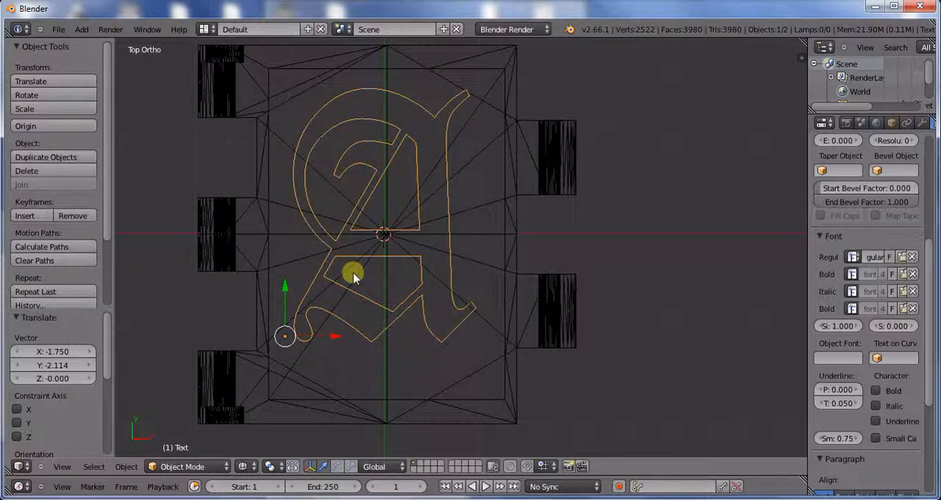
key("Tab")
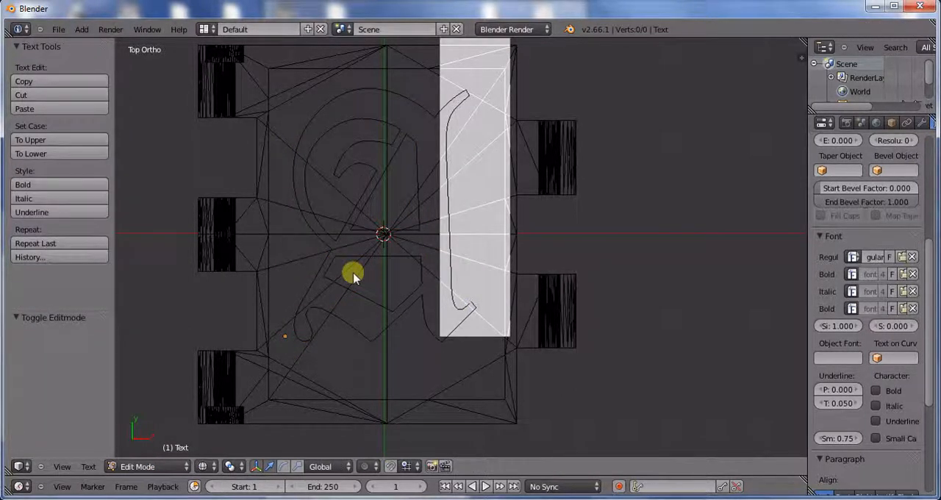
key("Tab")
key("Tab")
key("Tab")
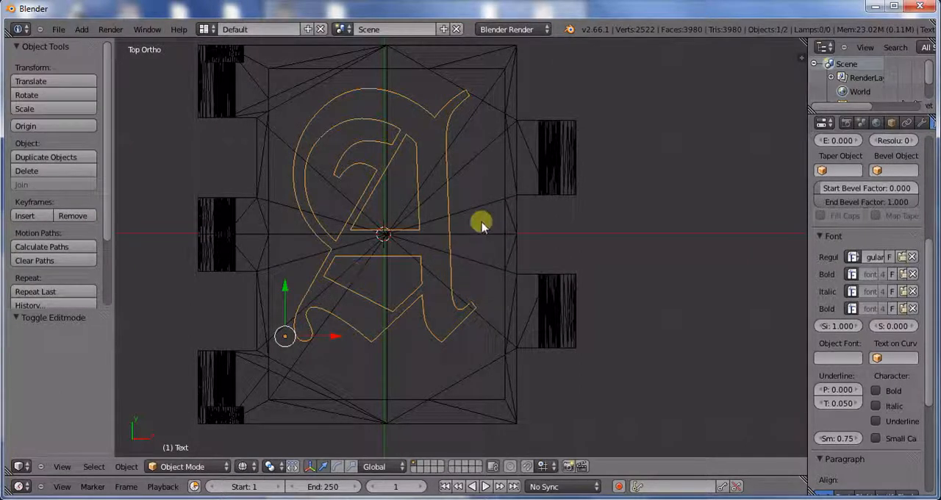
right_click(507, 201)
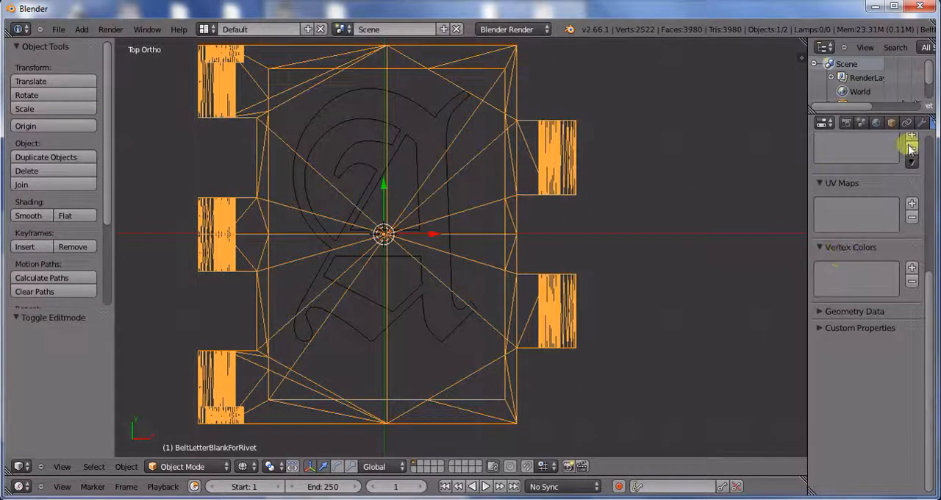
left_click(922, 123)
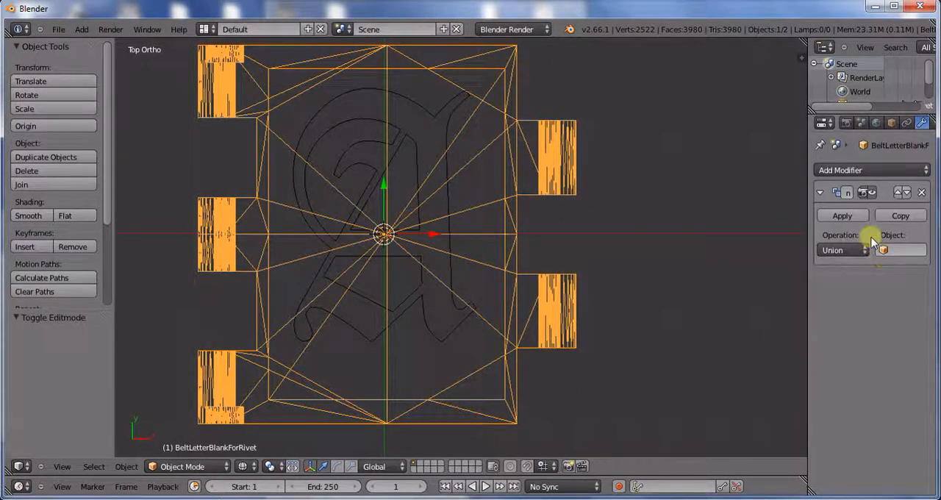
Step: Select the letter A and convert it from text to a mesh
right_click(401, 259)
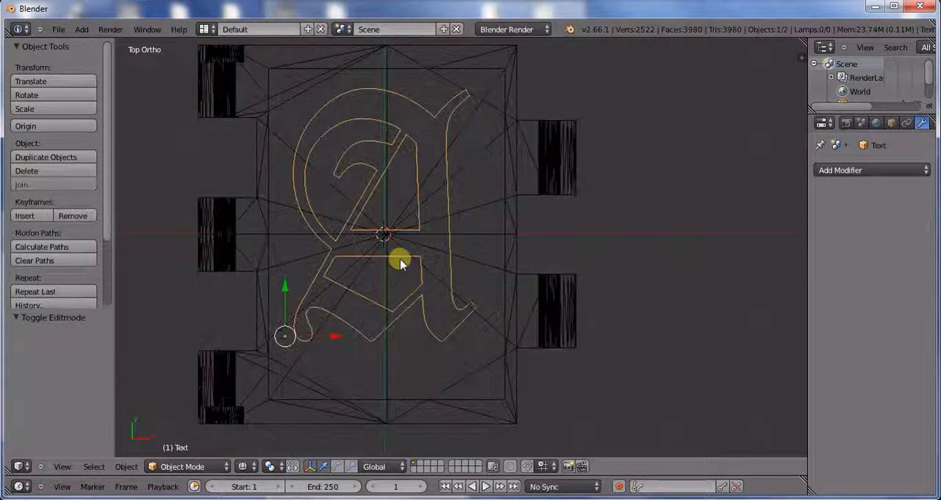
left_click(127, 467)
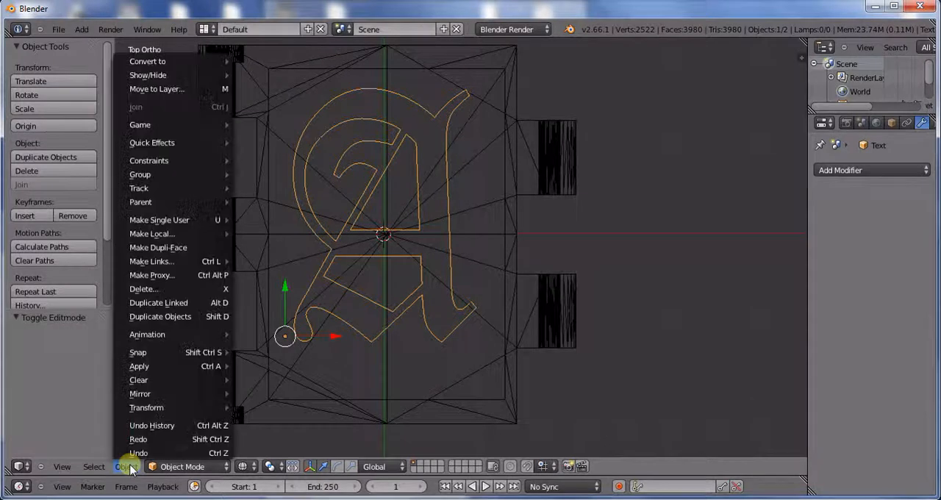
mouse_move(170, 67)
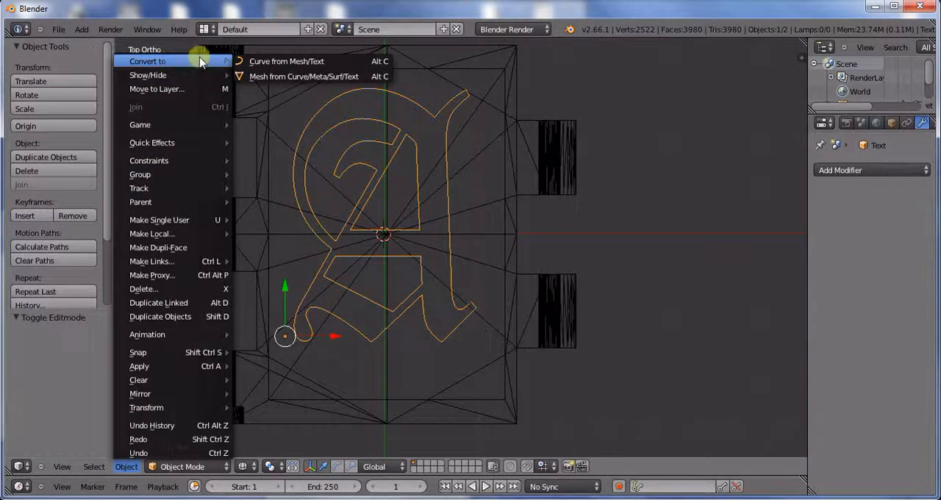
left_click(269, 78)
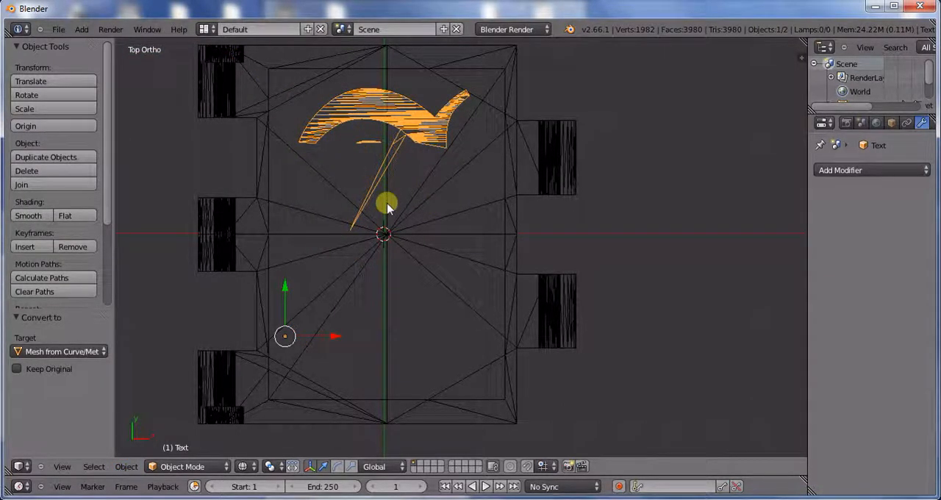
Step: Edit the letter mesh and fill a face between four neighbouring outline vertices near the lower end of its left curved stroke
key("Tab")
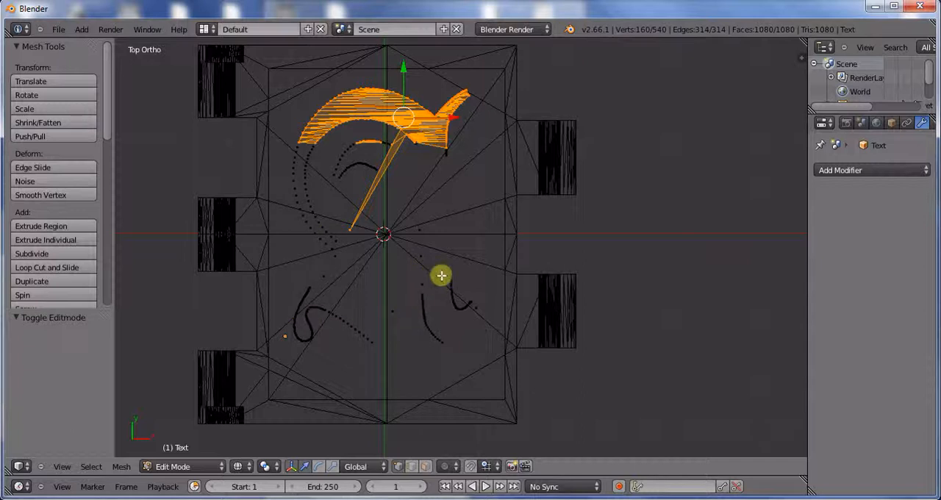
scroll(343, 262, "up", 3)
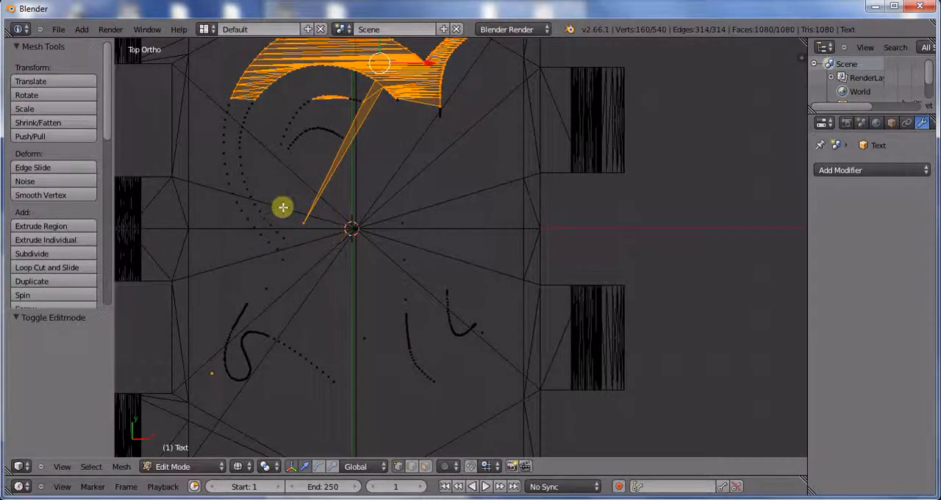
key("b")
left_click_drag(270, 213, 239, 206)
scroll(338, 235, "up", 2)
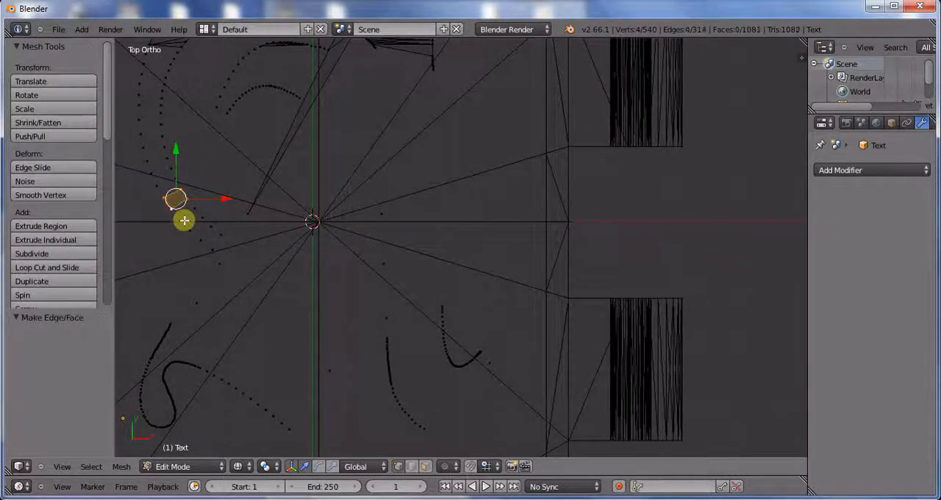
Step: Fill two more four-vertex faces going up the letter's left curved stroke, undoing the accidental vertex shift in between
middle_click_drag(244, 231, 361, 258, "shift")
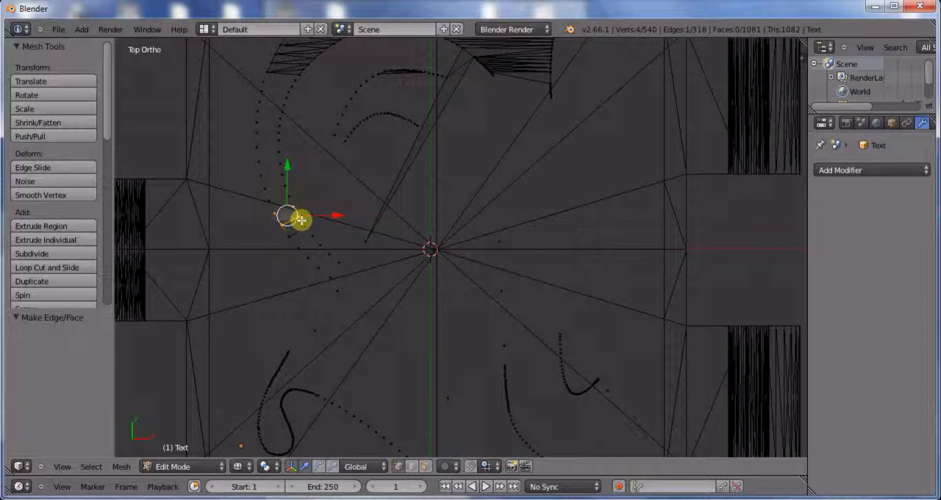
left_click(311, 212)
right_click(311, 209)
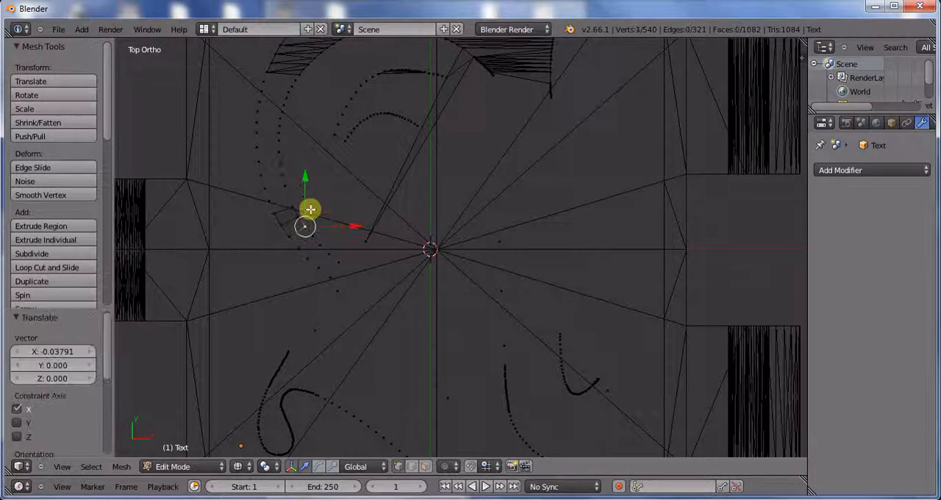
key("ctrl+z")
key("ctrl+z")
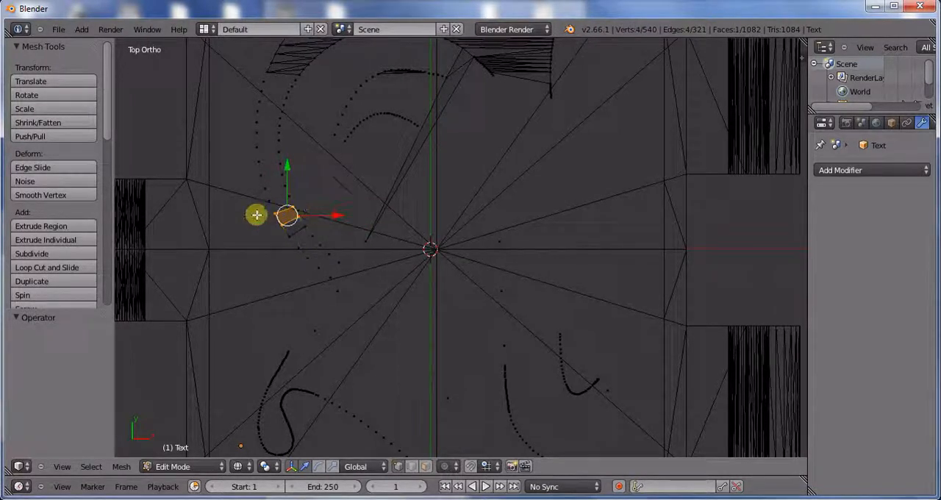
key("b")
left_click_drag(261, 220, 293, 190)
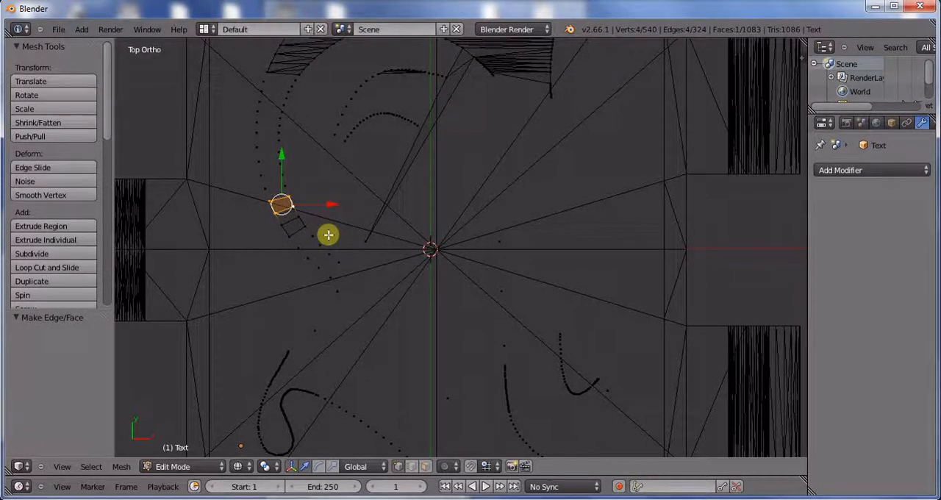
Step: Undo the face fills and the mesh conversion to restore the letter A as a text object
key("Tab")
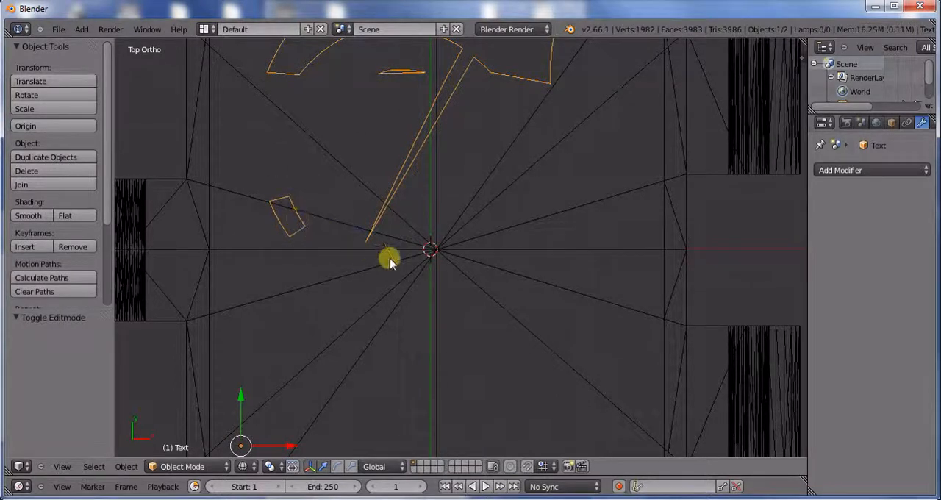
scroll(368, 257, "down", 2)
key("Tab")
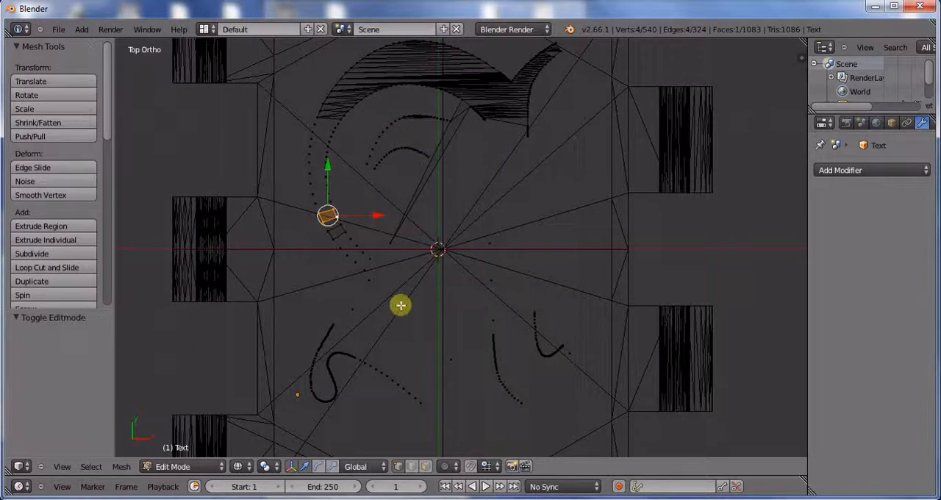
scroll(446, 316, "down", 1)
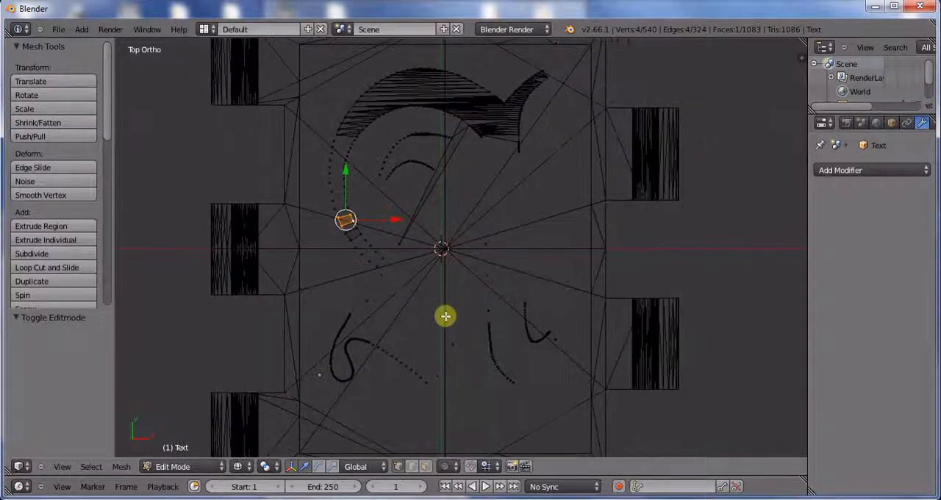
scroll(467, 311, "up", 1)
key("Tab")
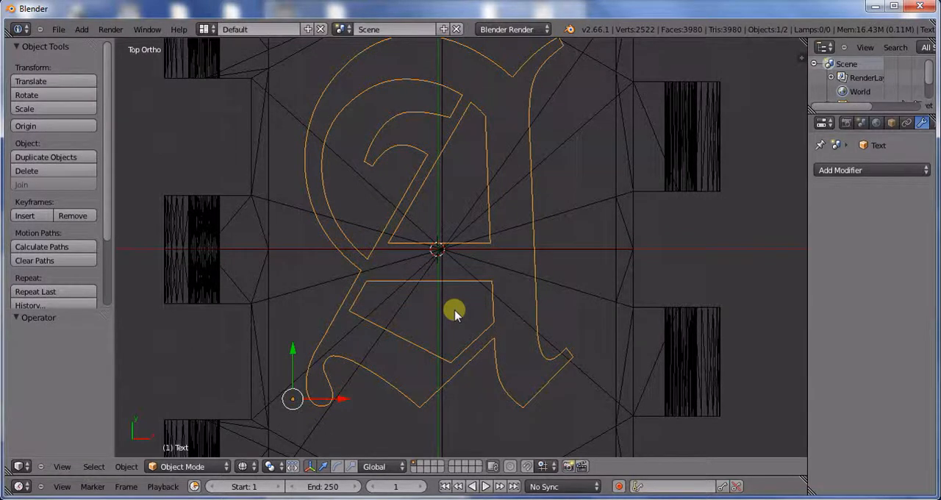
Step: Edit the text object and replace the letter A with B
right_click(454, 314)
right_click(455, 314)
key("Tab")
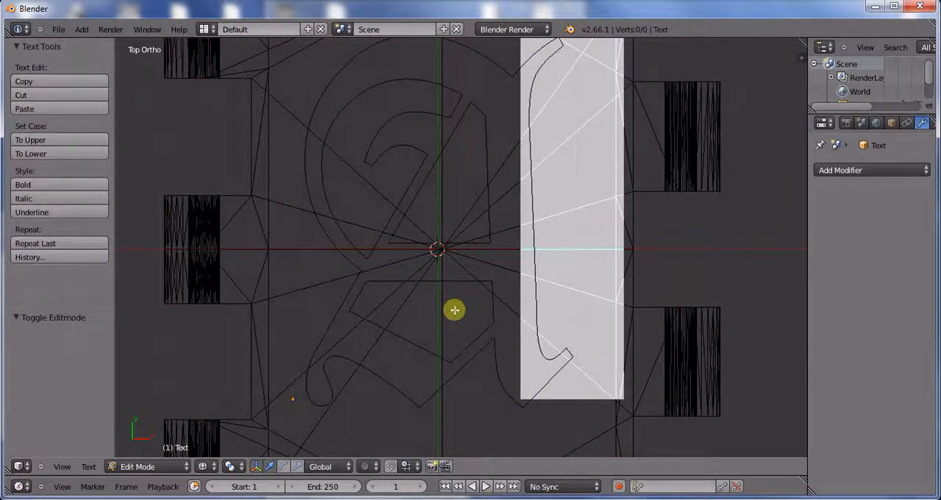
key("BackSpace")
type("B")
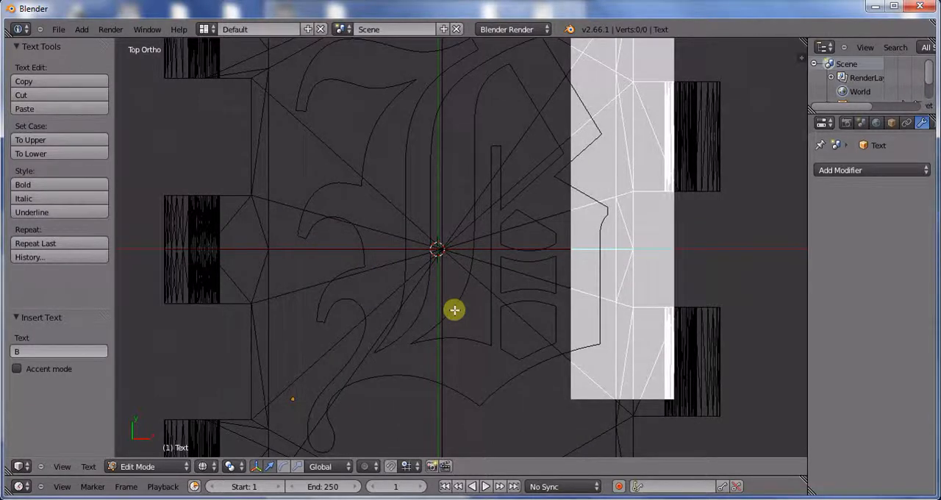
key("Tab")
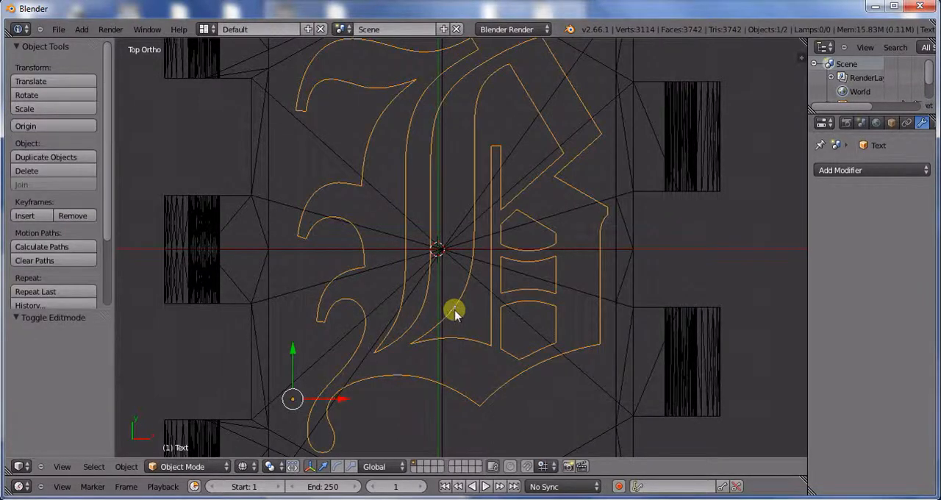
Step: Move the letter B -0.464 along X to centre it on the blank
scroll(493, 291, "down", 1)
middle_click_drag(477, 282, 429, 300, "shift")
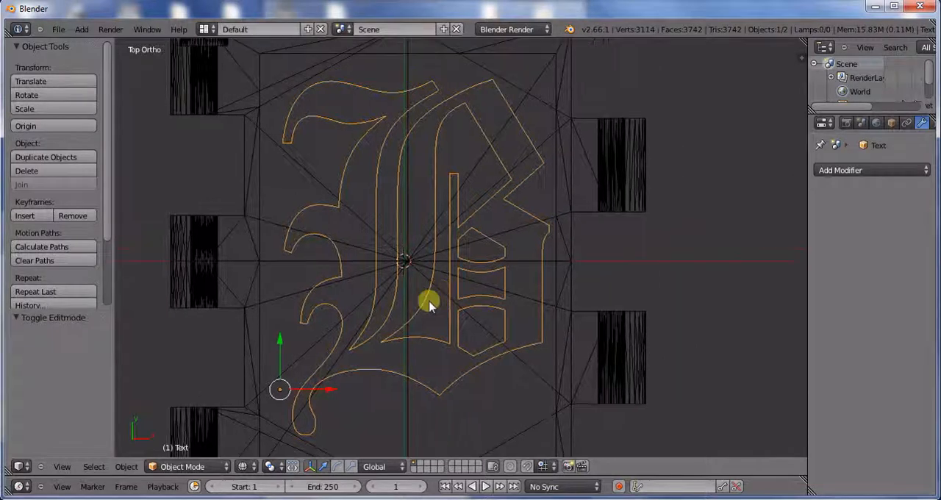
left_click_drag(337, 383, 327, 391)
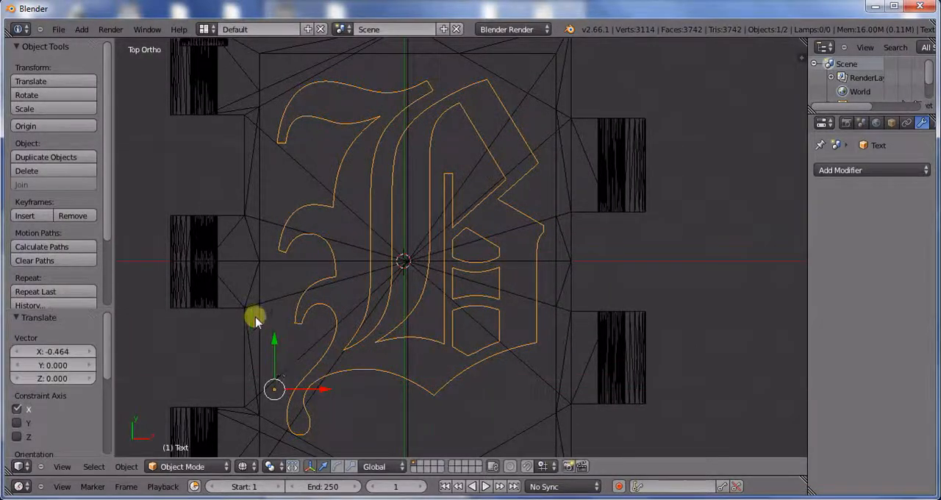
right_click(252, 316)
key("Tab")
key("Tab")
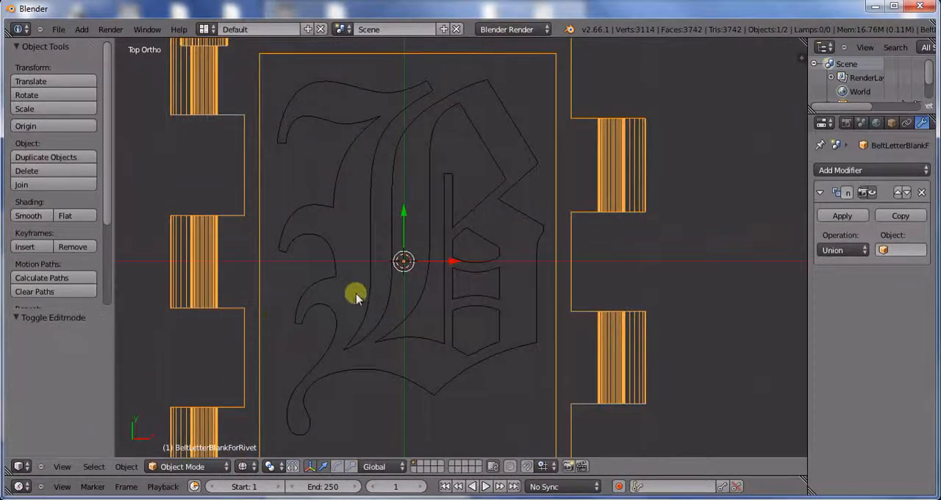
scroll(350, 290, "down", 1)
middle_click_drag(364, 287, 374, 237, "shift")
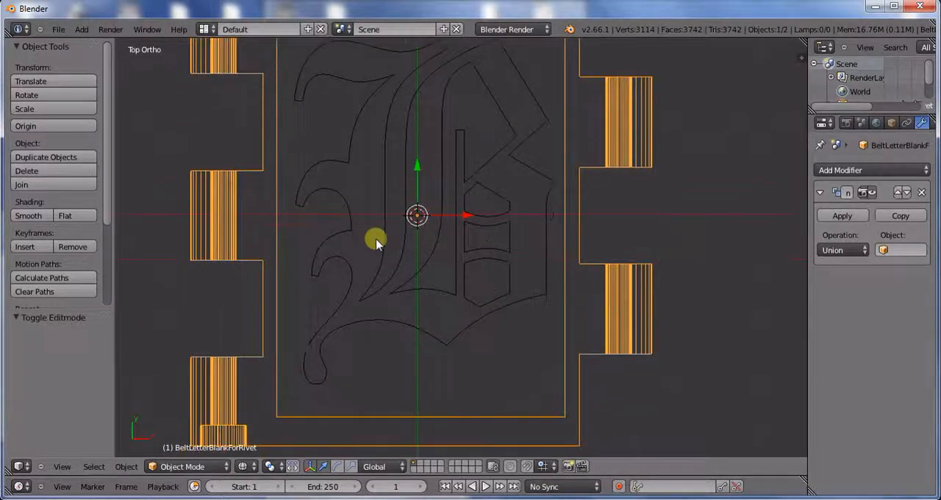
scroll(357, 247, "down", 1)
key("a")
scroll(394, 254, "down", 1)
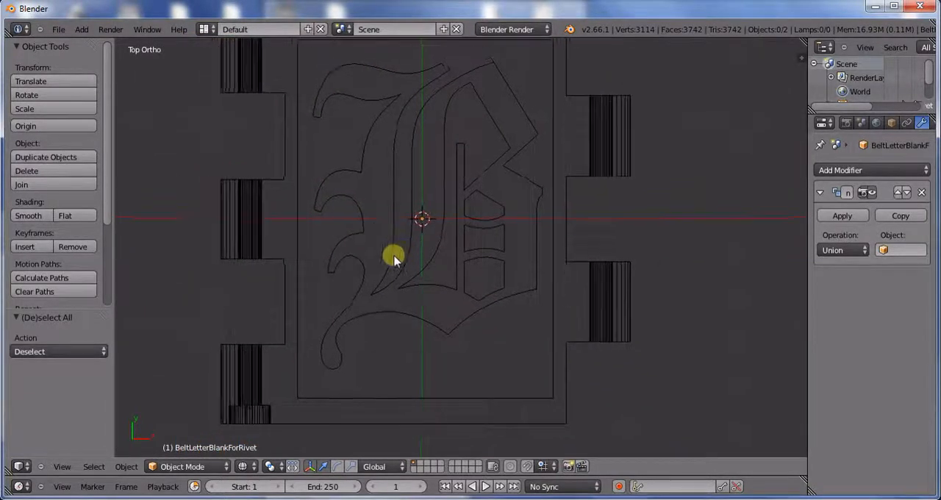
Step: Select the letter B and move it -0.539 along Y within the blank's inner frame
right_click(393, 255)
middle_click_drag(397, 265, 394, 294, "shift")
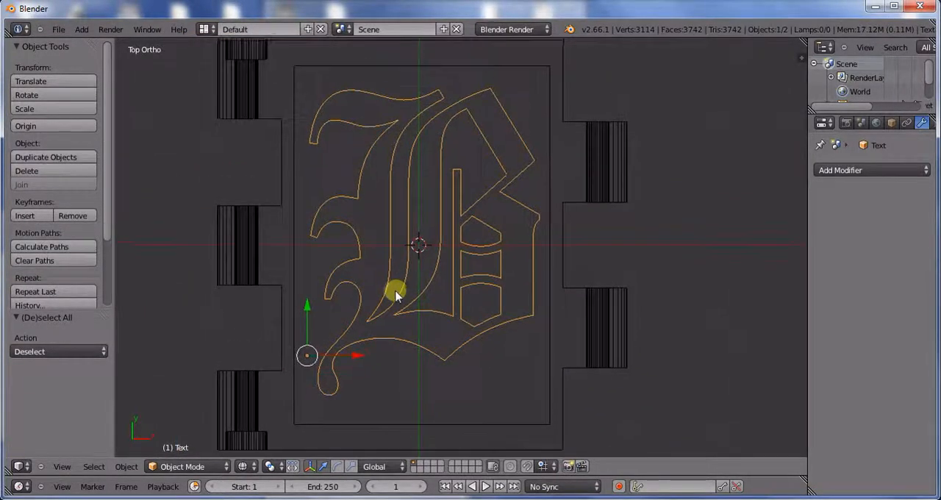
key("g")
key("y")
left_click(305, 311)
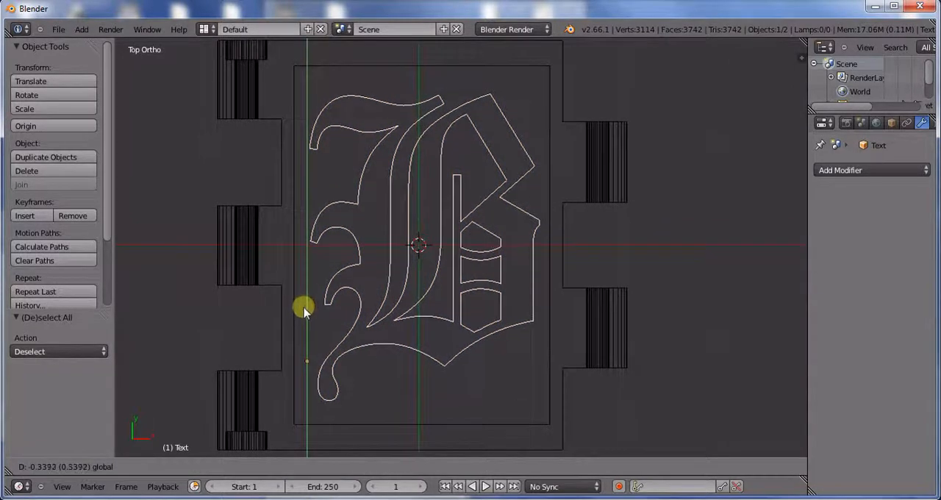
left_click(305, 310)
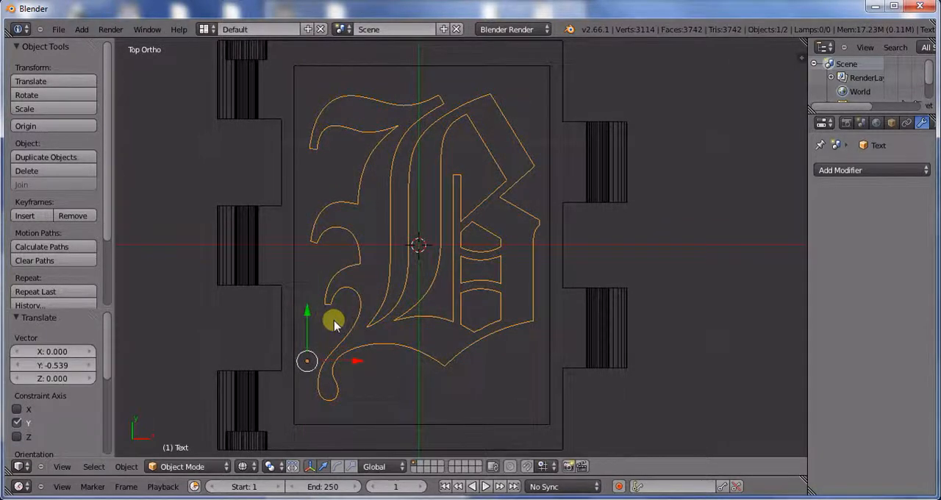
Step: Convert the letter B from text to a mesh
left_click(126, 466)
mouse_move(177, 72)
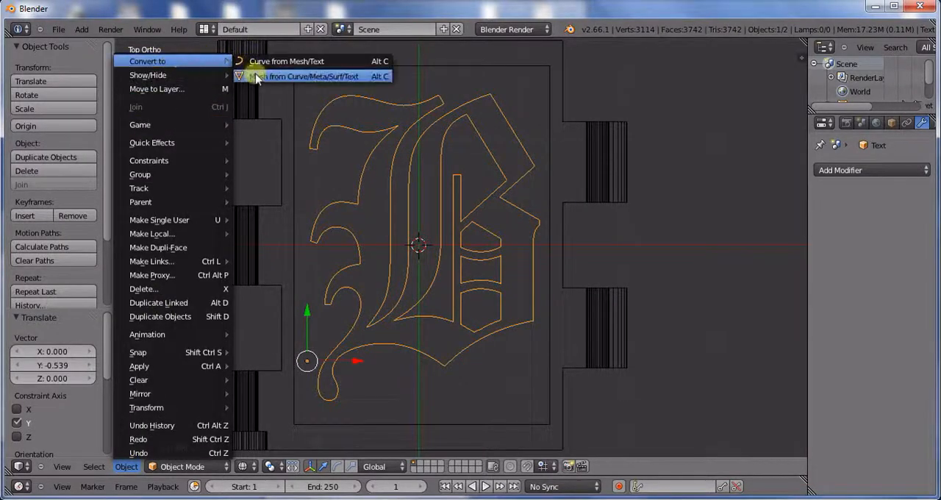
left_click(256, 77)
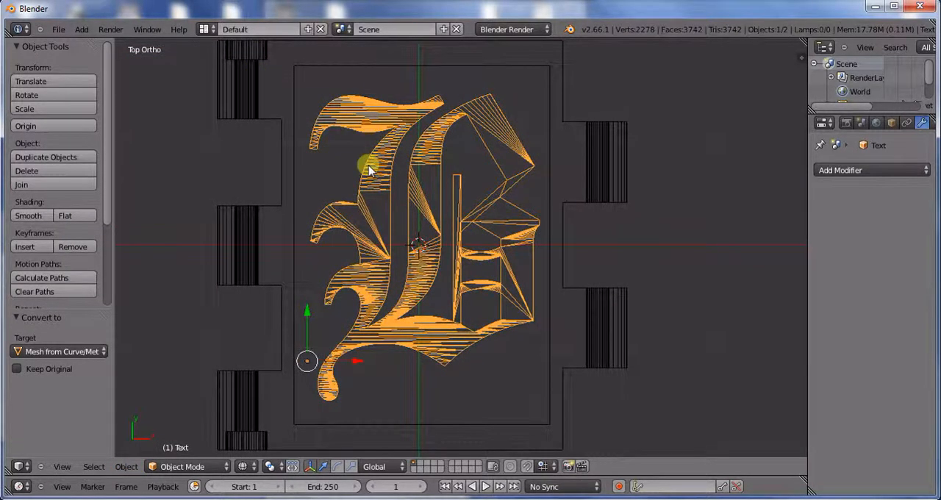
Step: Examine the flat letter mesh and its height within the blank from angled, front and top views
mouse_move(413, 259)
middle_mouse_down()
mouse_move(399, 143)
mouse_move(419, 126)
mouse_move(421, 270)
middle_mouse_up()
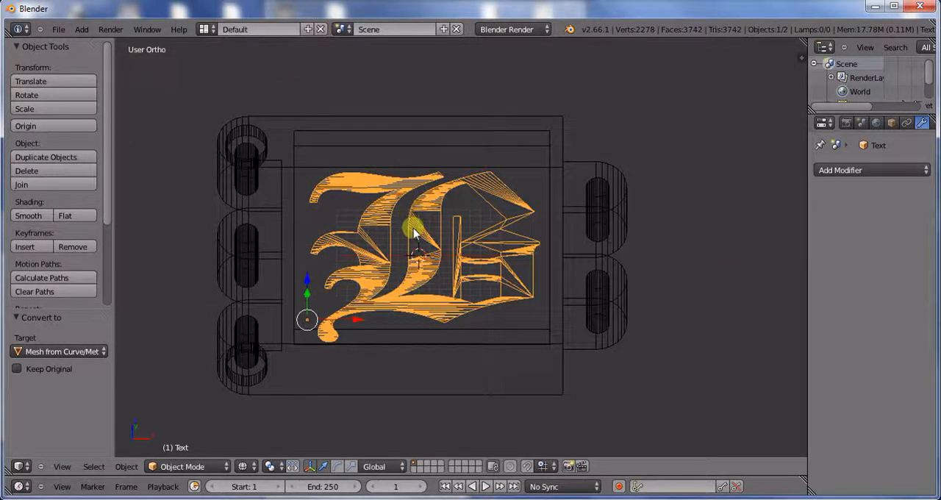
middle_click_drag(456, 142, 448, 185)
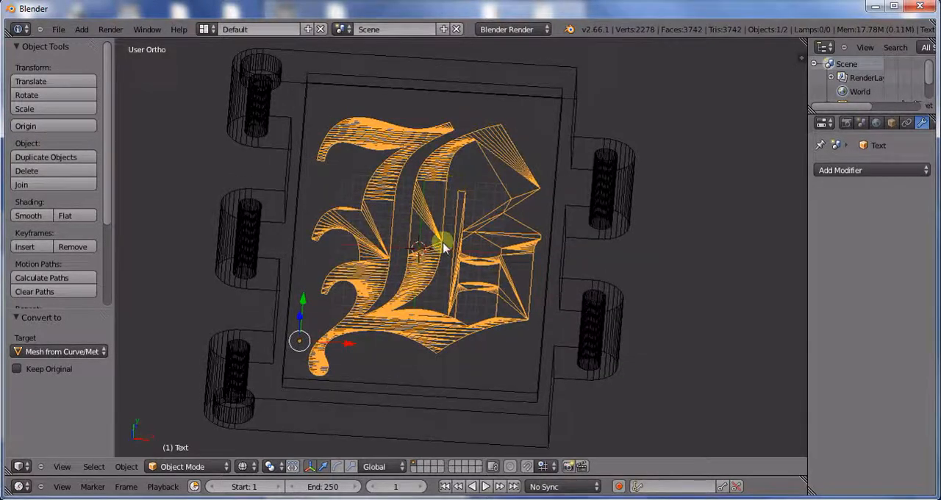
middle_click_drag(389, 309, 408, 375)
scroll(442, 364, "up", 2)
scroll(408, 352, "down", 2)
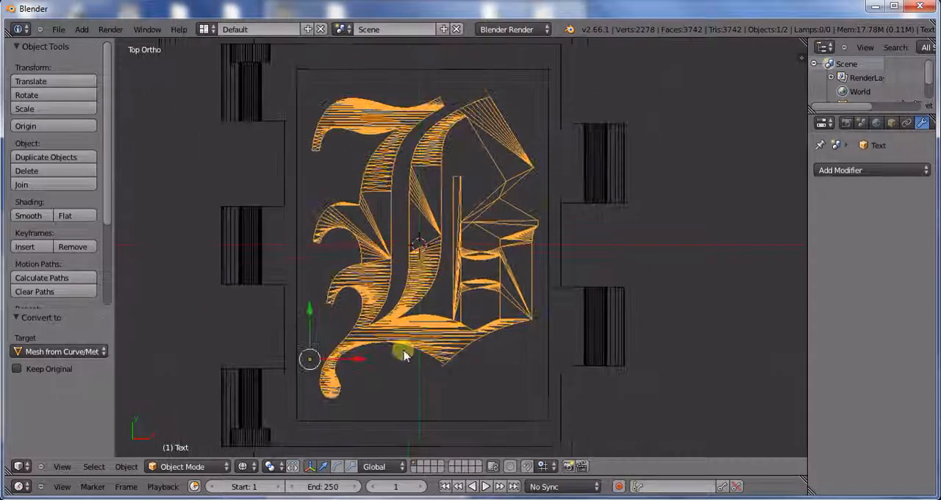
middle_click_drag(405, 340, 422, 250)
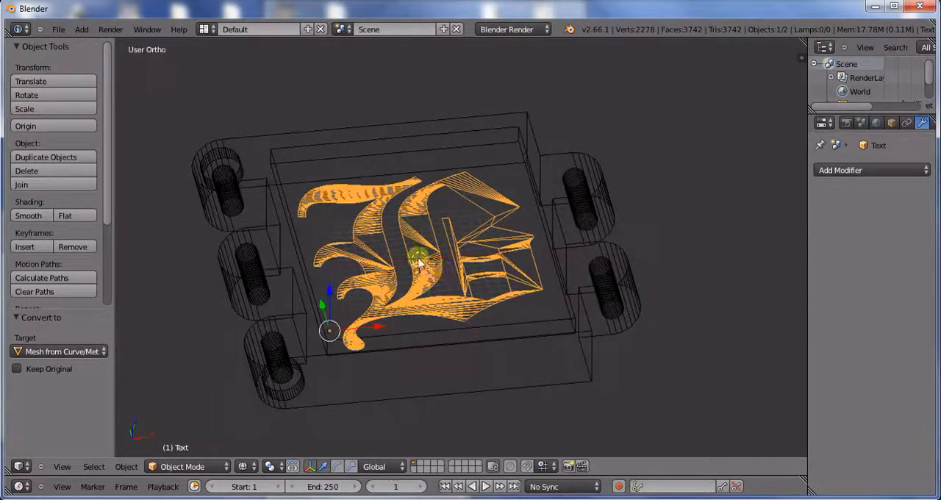
middle_click_drag(419, 265, 399, 252)
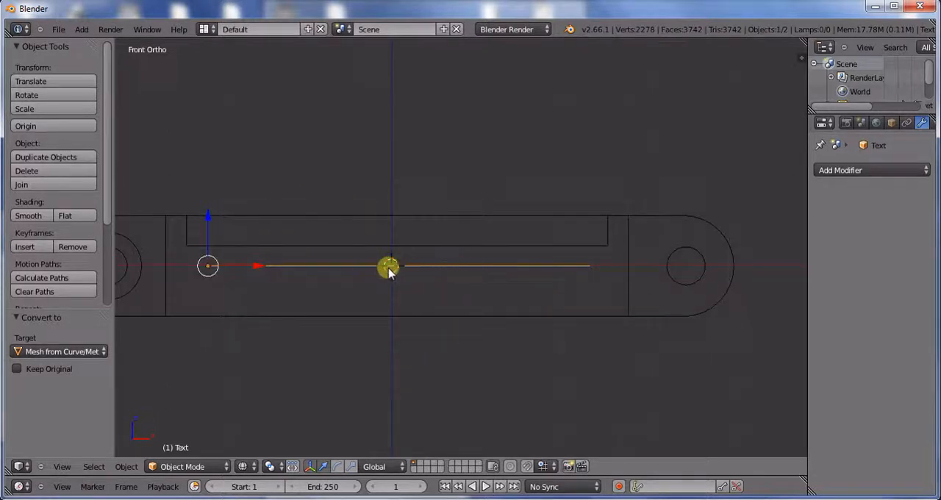
middle_click_drag(456, 152, 369, 285)
key("KP_7")
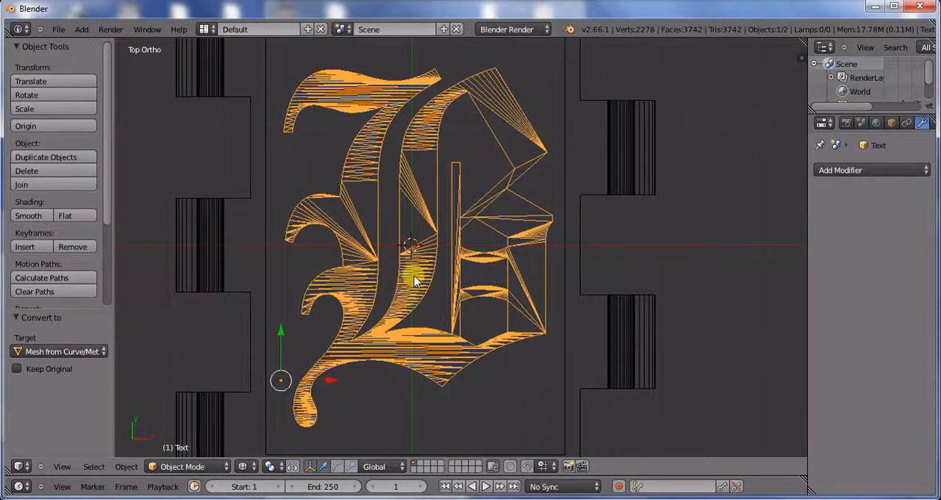
Step: Edit the letter mesh and extrude all of its faces in place with zero offset
key("Tab")
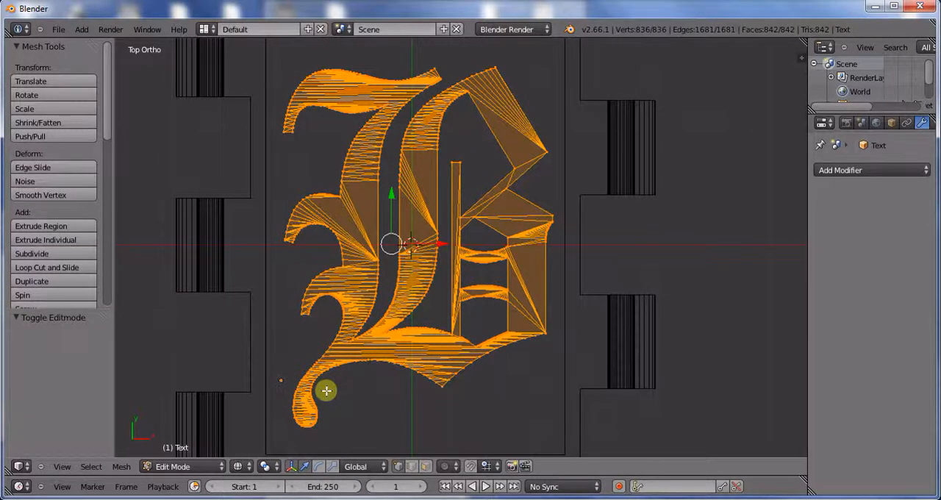
key("e")
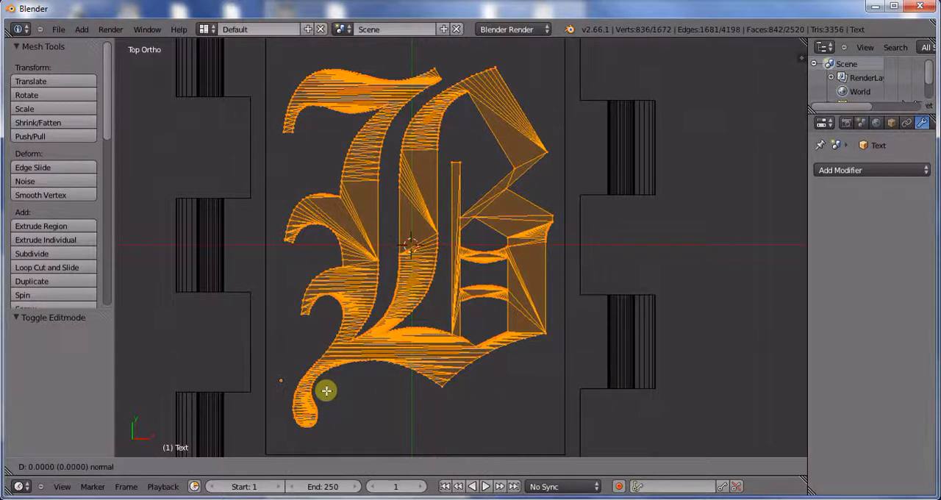
right_click(326, 391)
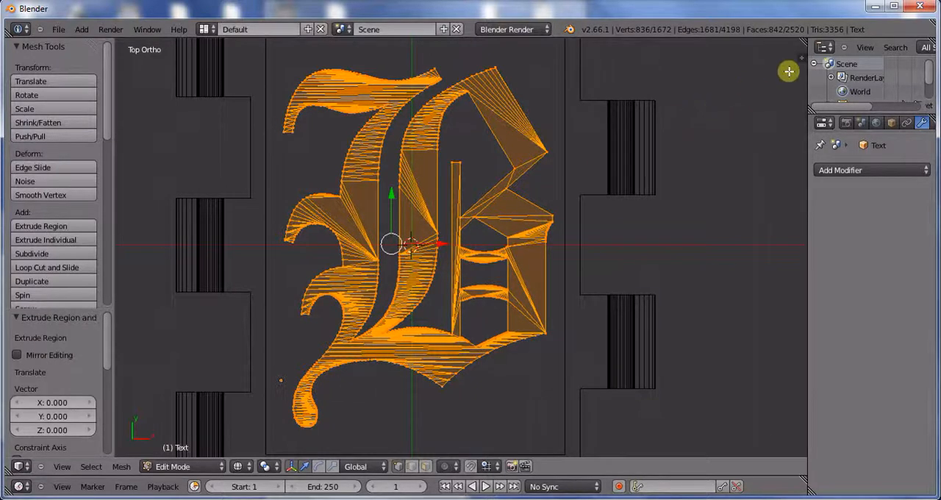
Step: Show the transform values and raise the extruded faces 3.001 along Z in front view, up to the blank's rim
key("n")
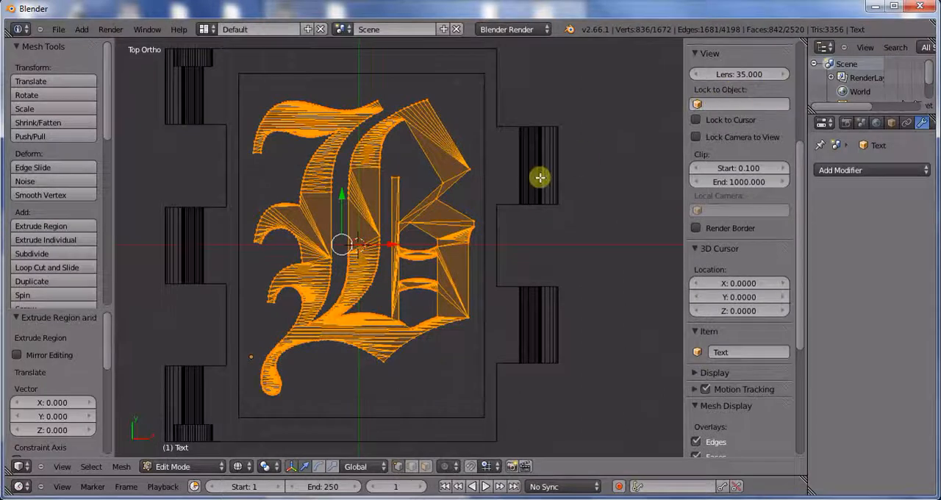
scroll(803, 180, "up", 5)
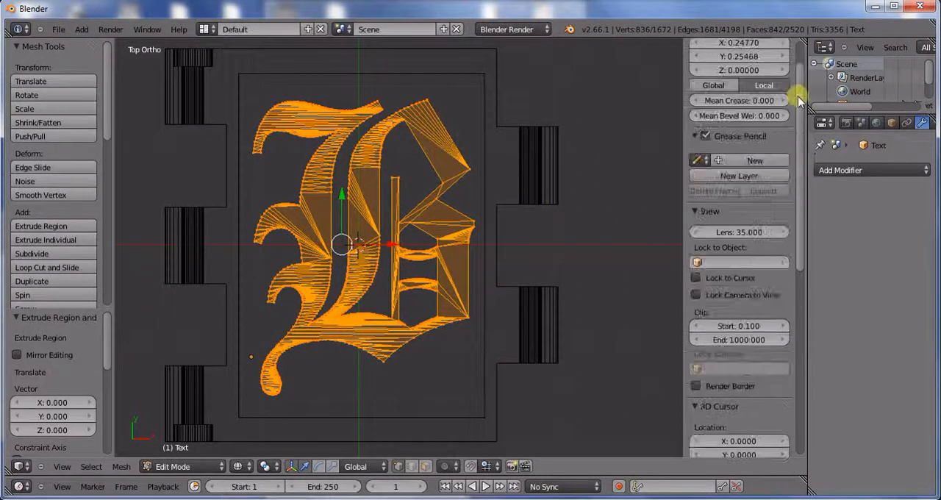
middle_click_drag(469, 297, 463, 161)
key("KP_1")
scroll(359, 338, "up", 1)
scroll(388, 333, "up", 2)
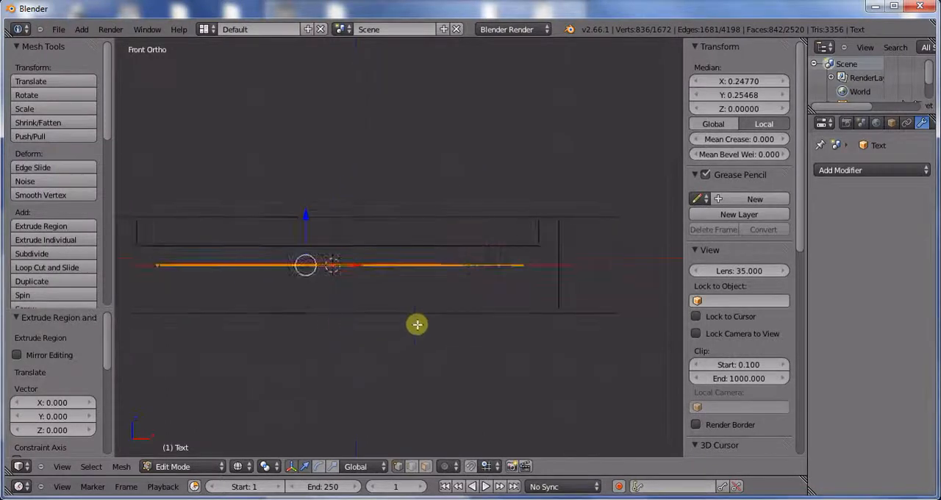
middle_click_drag(416, 324, 493, 339, "shift")
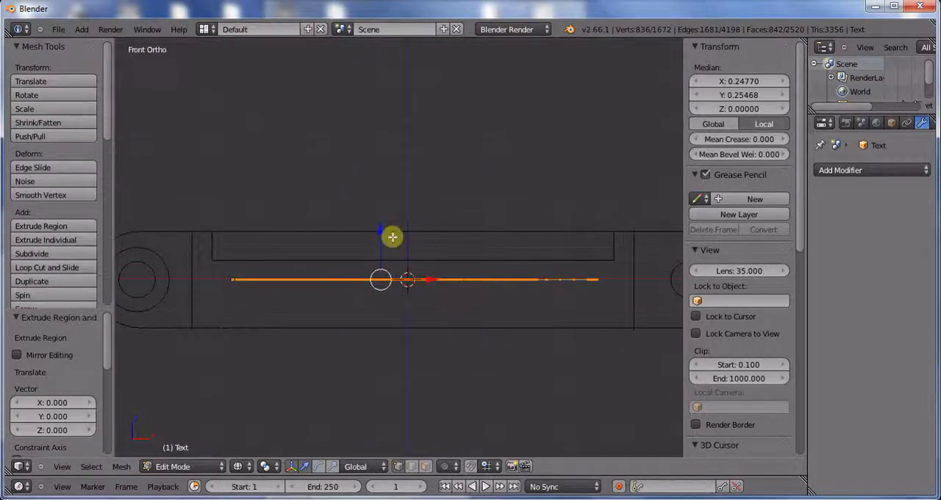
key("e")
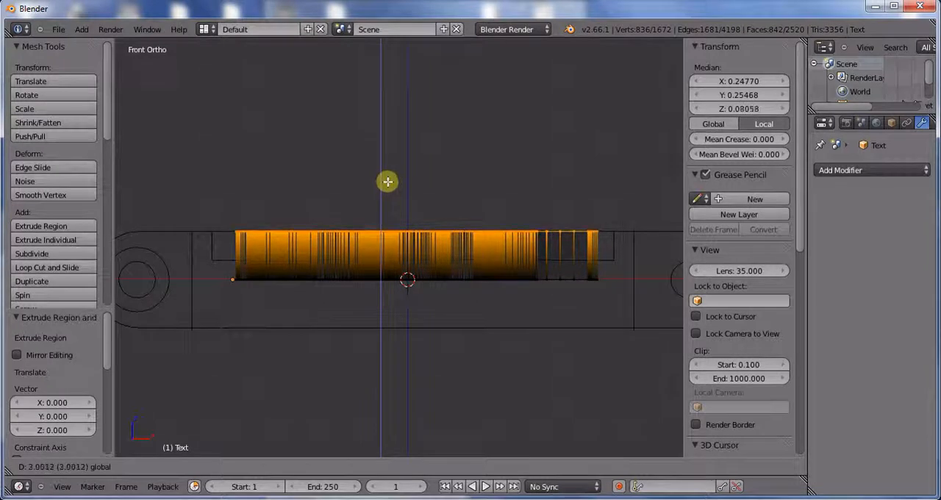
left_click(387, 182)
scroll(464, 277, "up", 5)
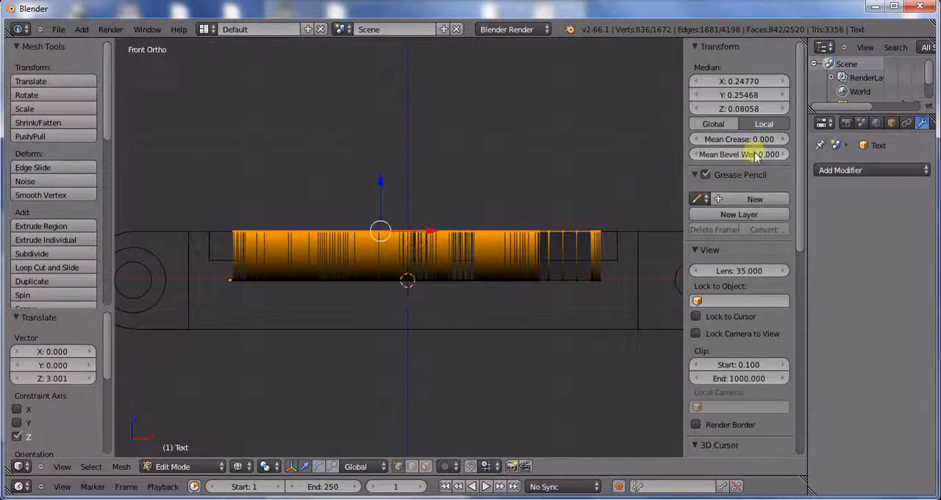
Step: Try raising the letter's extruded faces 0.04223 along Z, and move them back down by the same amount
mouse_move(379, 177)
left_mouse_down()
mouse_move(382, 191)
mouse_move(384, 177)
left_mouse_up()
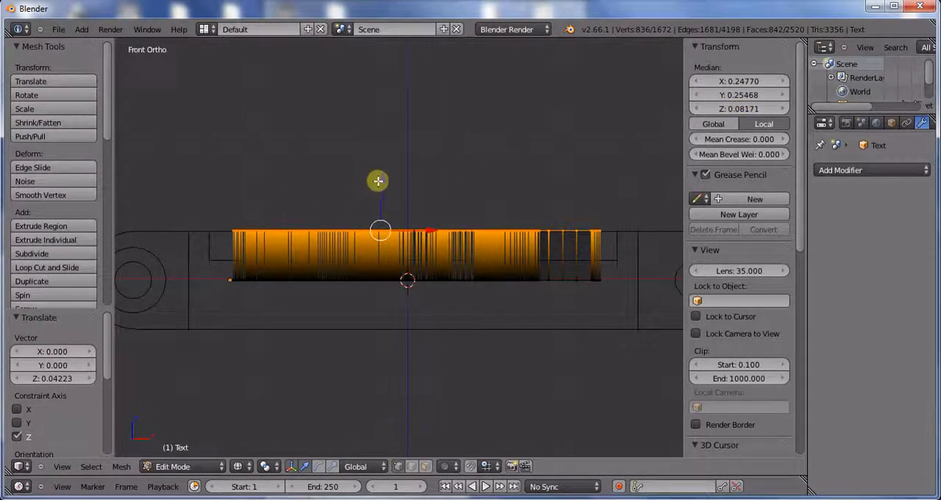
left_click_drag(378, 181, 378, 181)
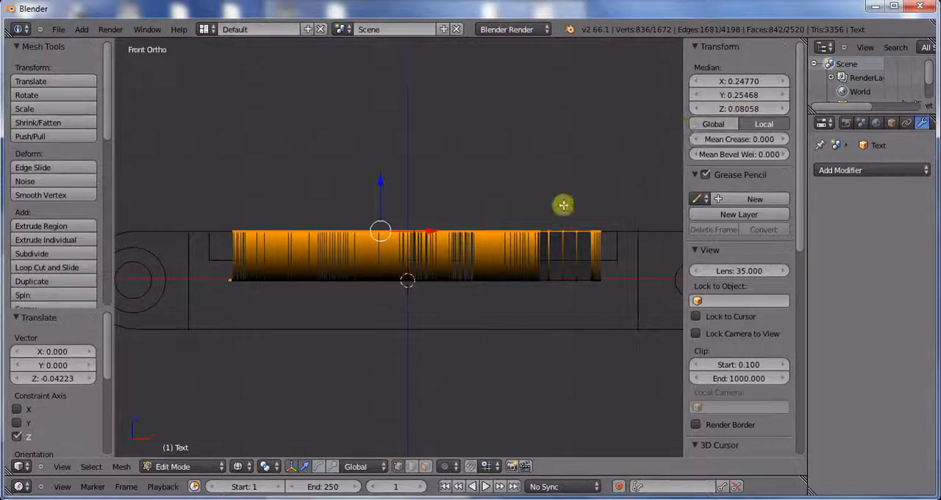
middle_click_drag(562, 205, 567, 234)
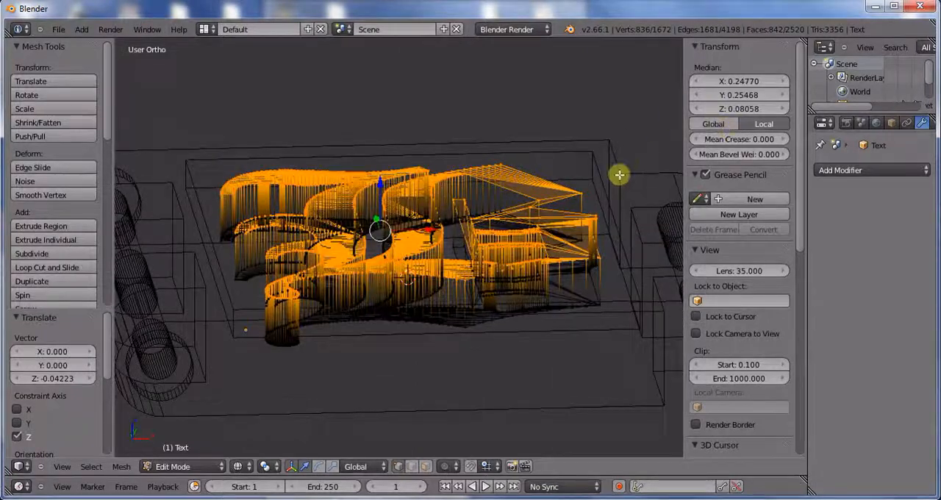
Step: Set Text as the object of the blank's Boolean Union modifier and apply it to merge the extruded letter into the tile
middle_click_drag(599, 191, 524, 292)
key("Tab")
scroll(582, 216, "down", 3)
key("KP_7")
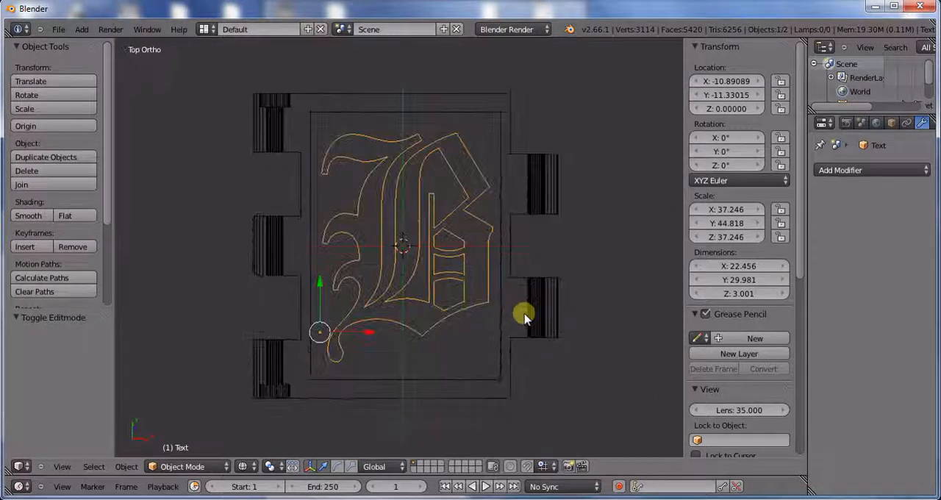
right_click(538, 160)
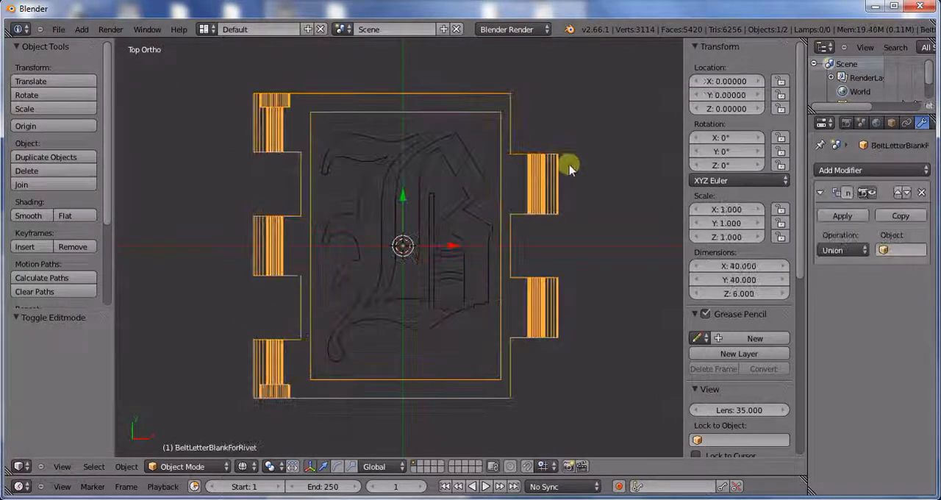
left_click(886, 251)
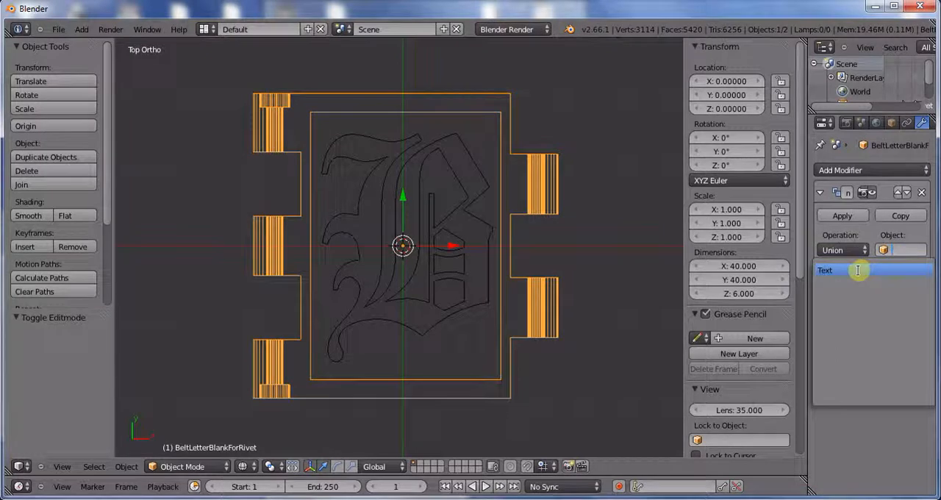
left_click(857, 270)
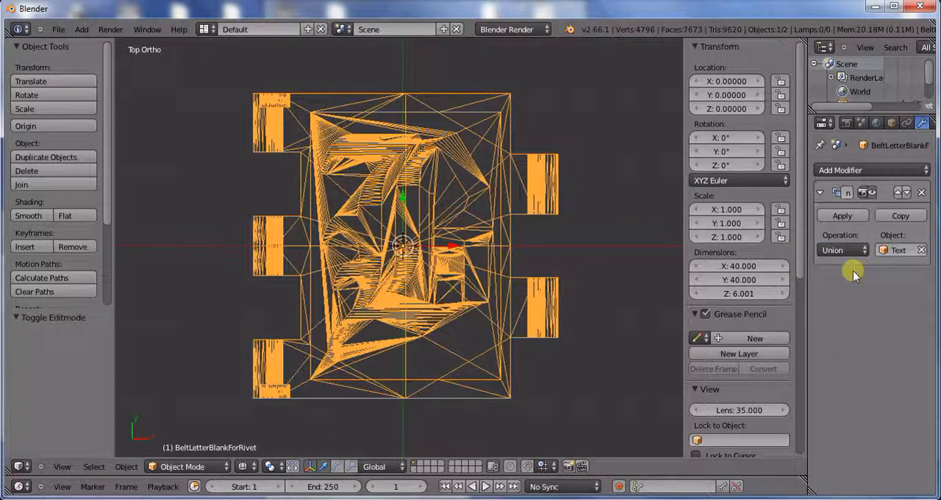
left_click(844, 215)
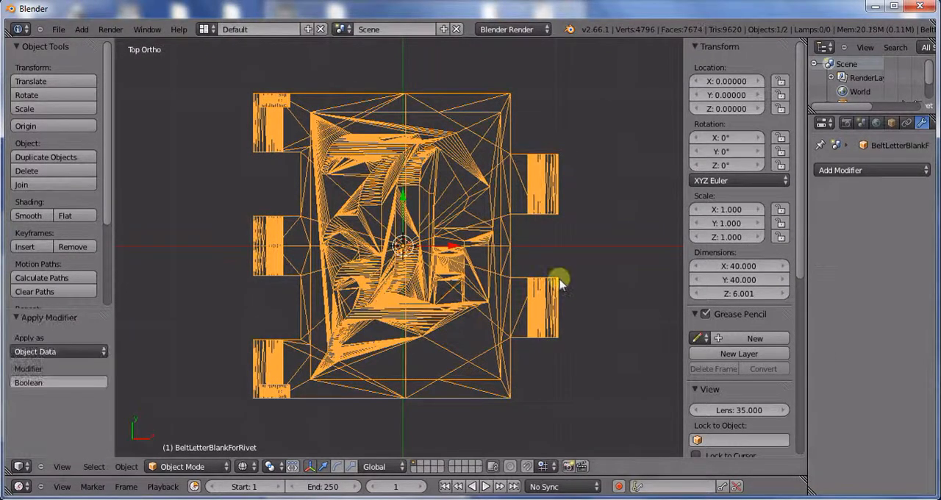
Step: Inspect the merged tile in shaded view and export it as Canterbury_B.stl to the Canterbury folder
key("z")
middle_click_drag(538, 299, 468, 203)
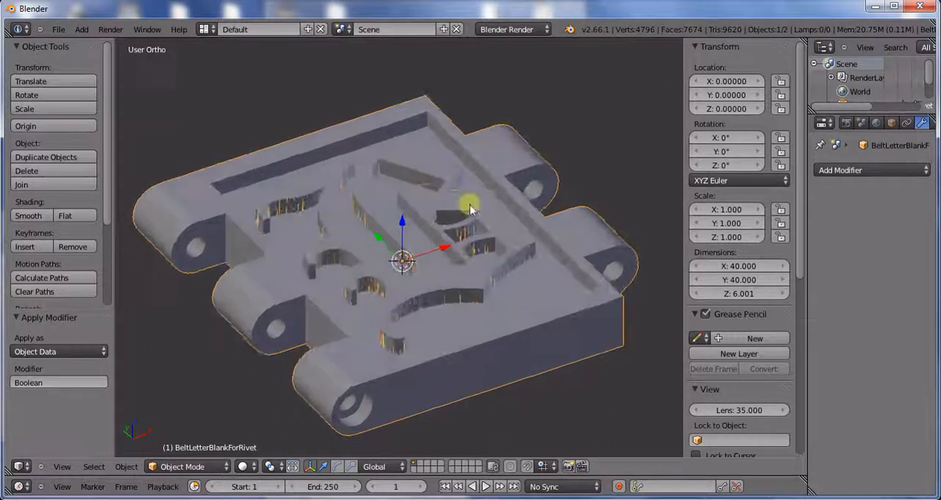
key("KP_7")
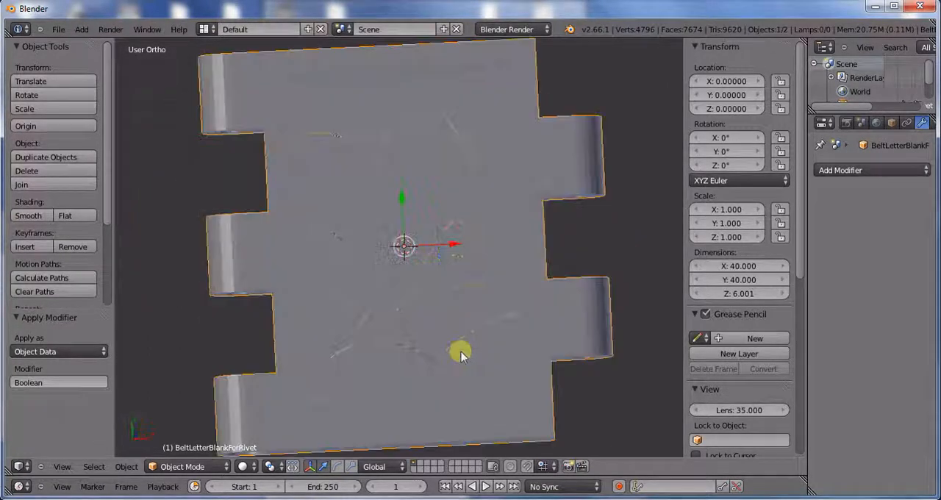
key("z")
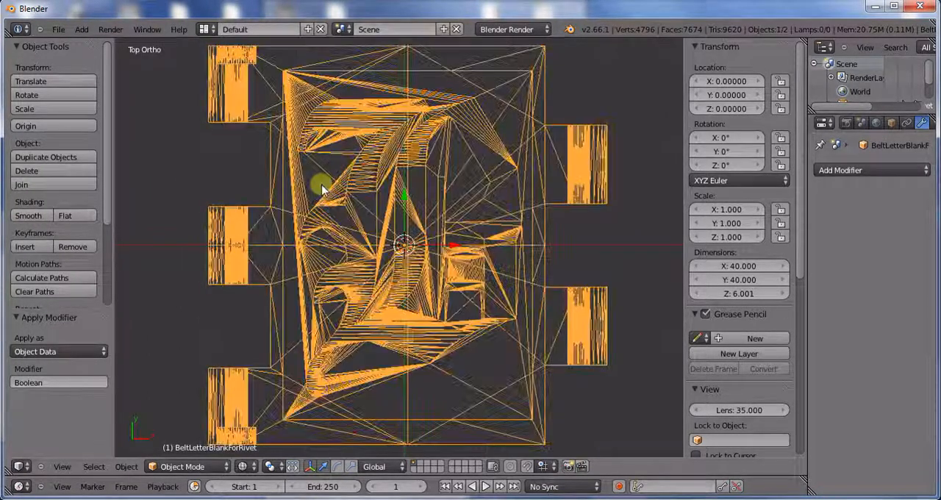
left_click(58, 30)
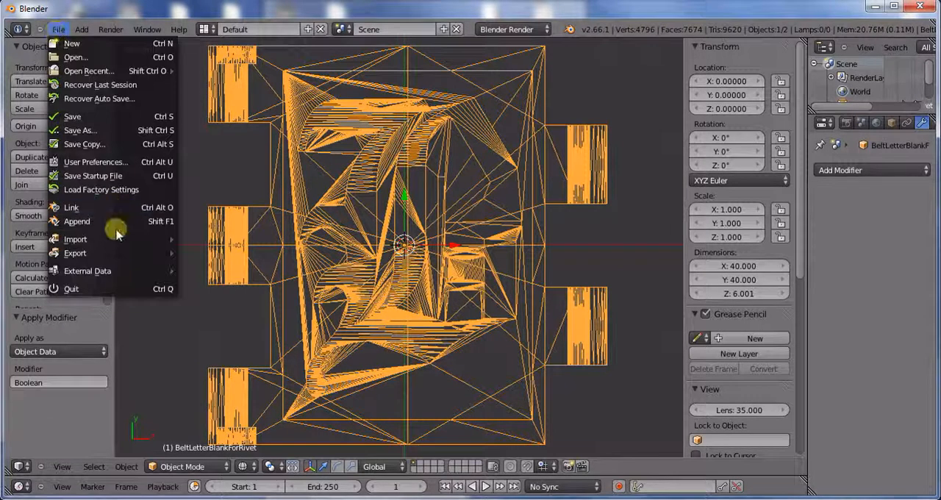
mouse_move(111, 253)
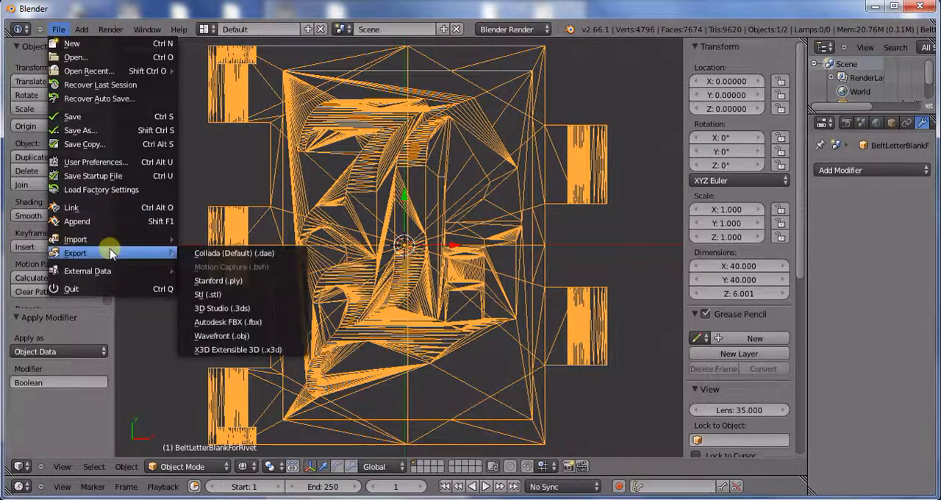
left_click(207, 294)
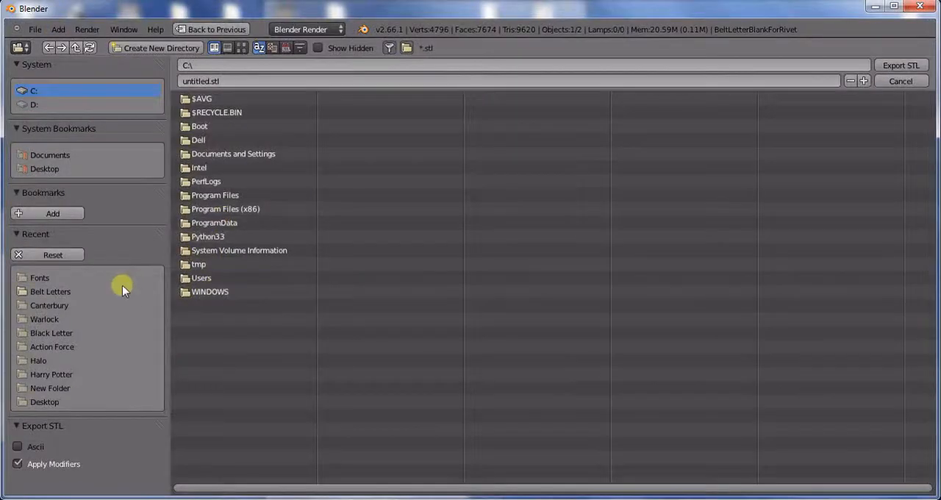
left_click(110, 302)
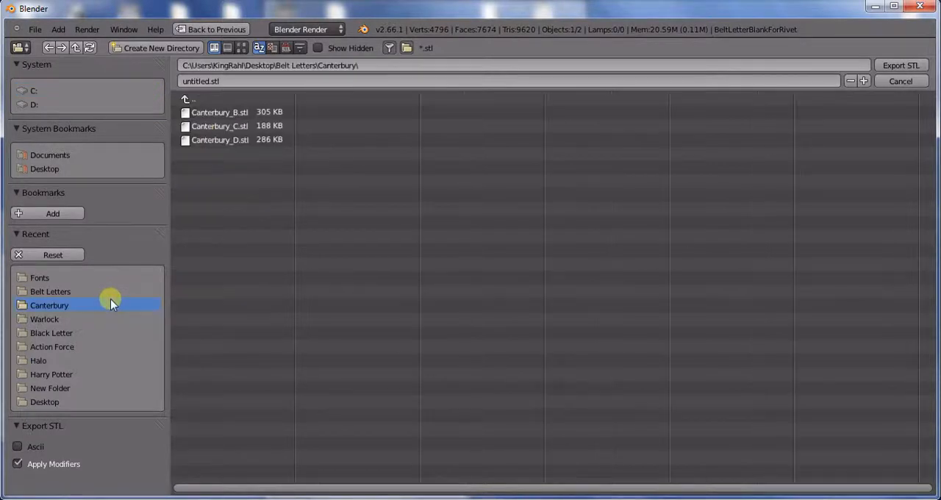
left_click(216, 112)
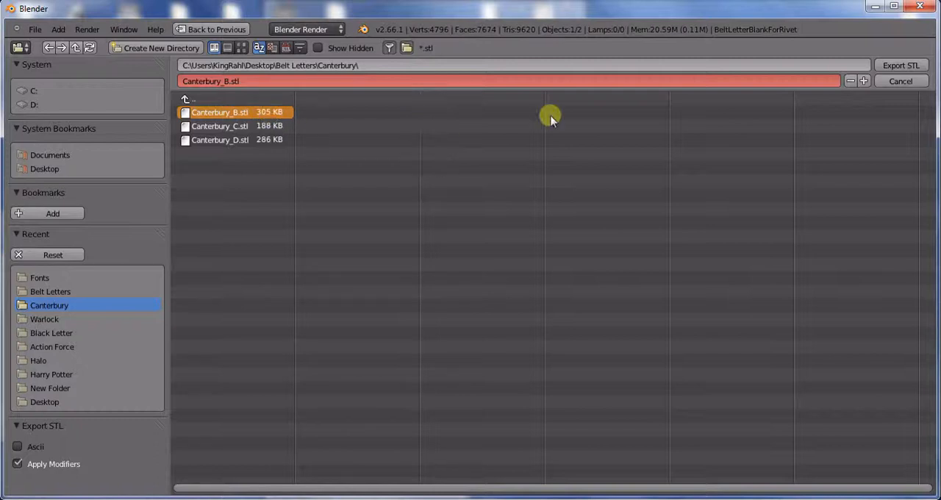
left_click(911, 66)
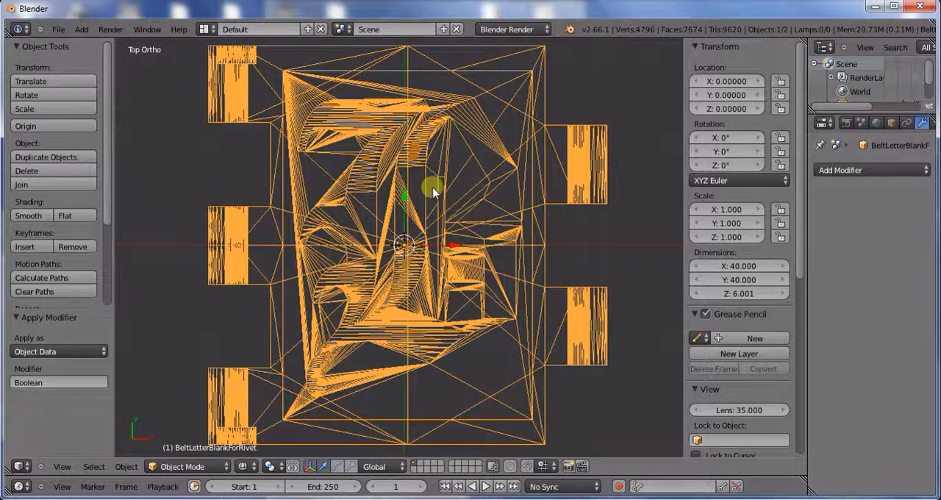
Step: Undo back to the editable, unconverted letter text and replace the B with C
key("ctrl+z")
key("ctrl+z")
key("ctrl+z")
key("ctrl+z")
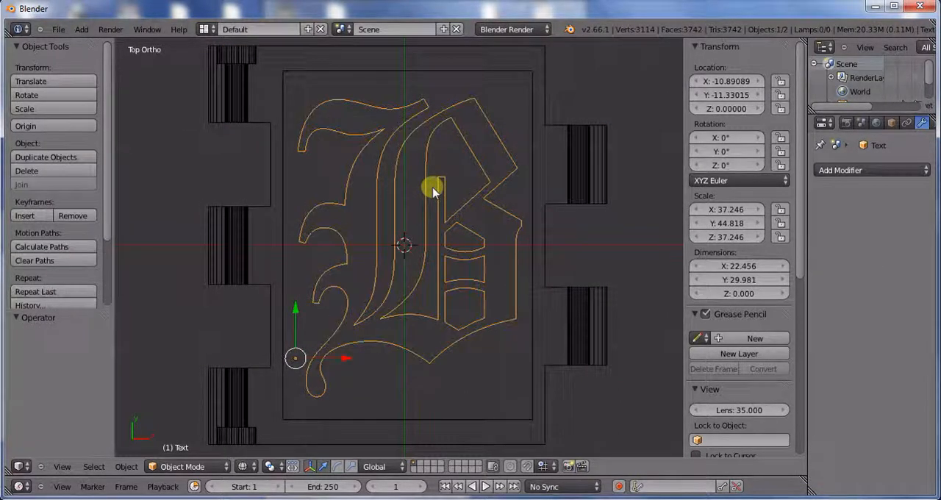
key("Tab")
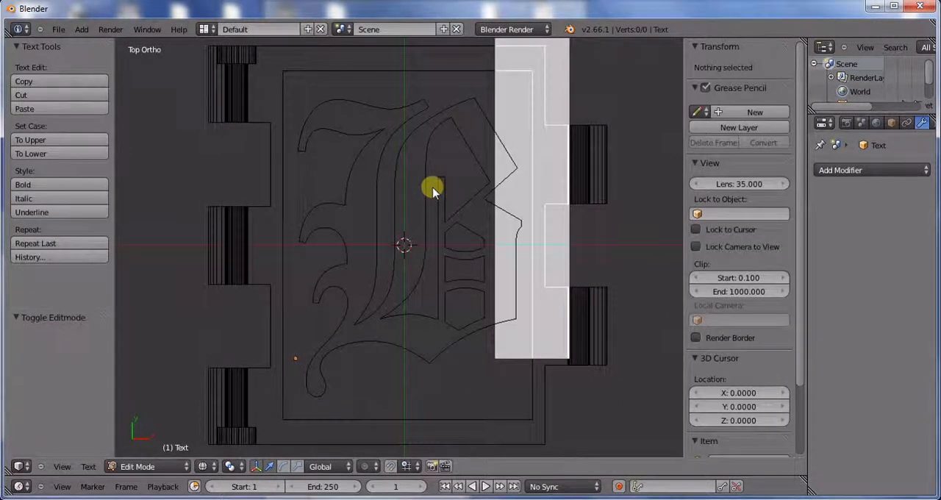
key("BackSpace")
type("C")
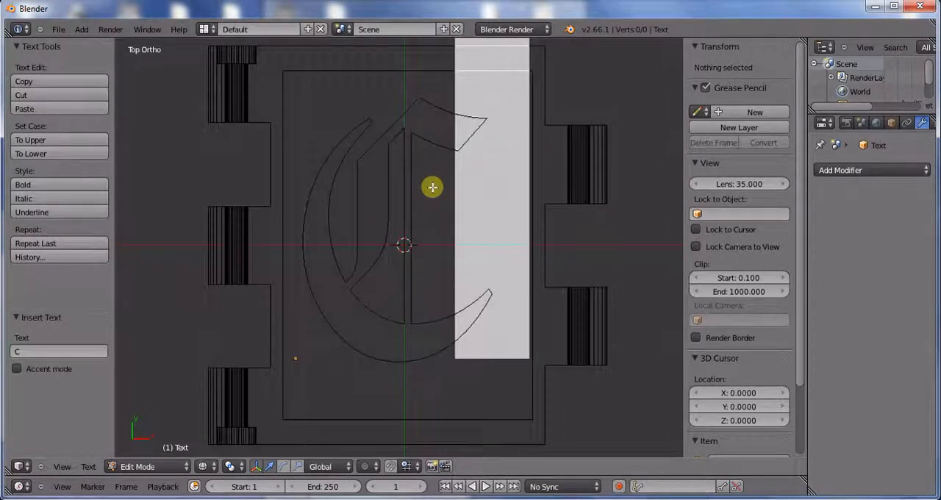
key("Tab")
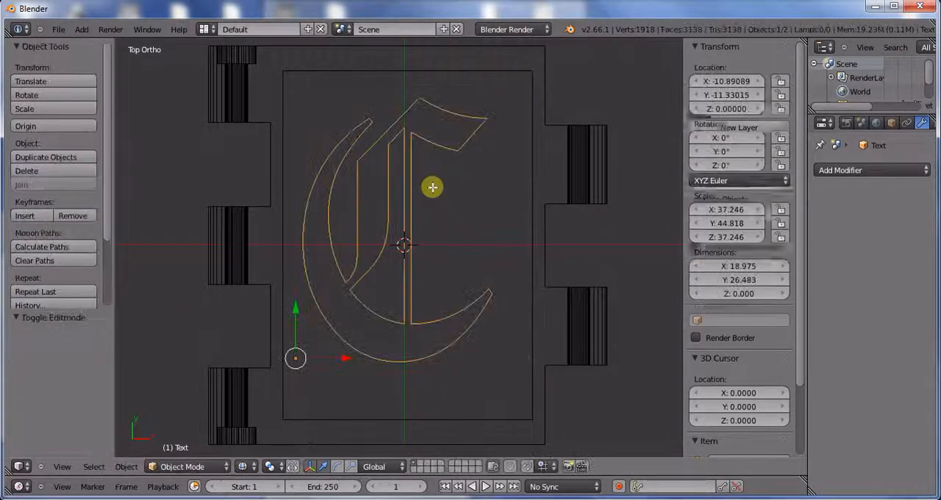
Step: Convert the letter C to a mesh and extrude all of its faces in place with zero offset
left_click(126, 466)
mouse_move(184, 62)
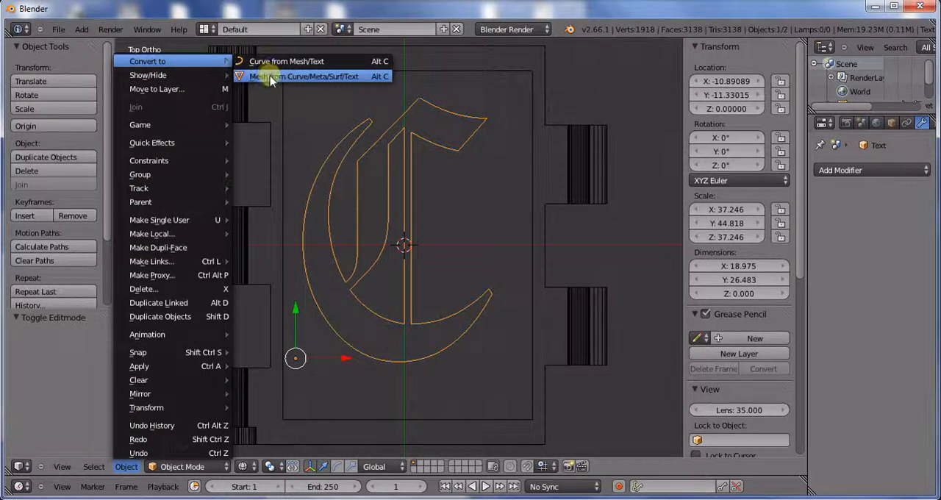
left_click(270, 76)
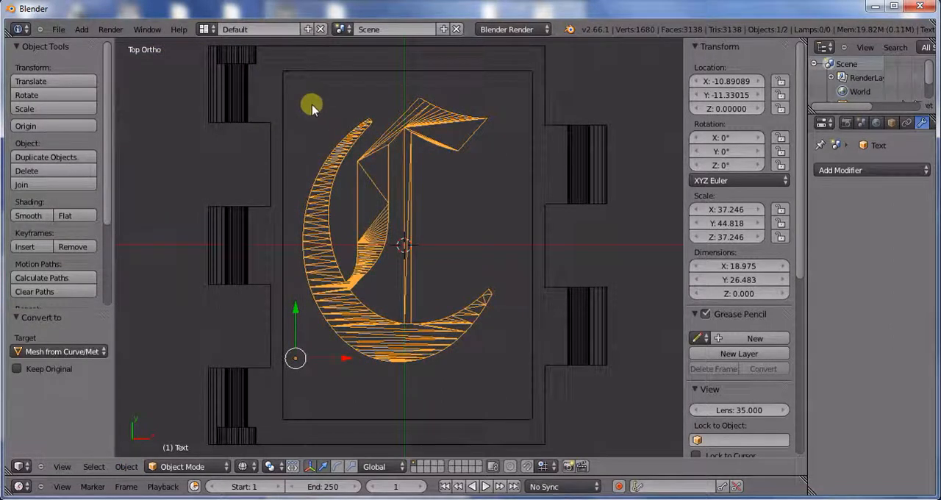
key("Tab")
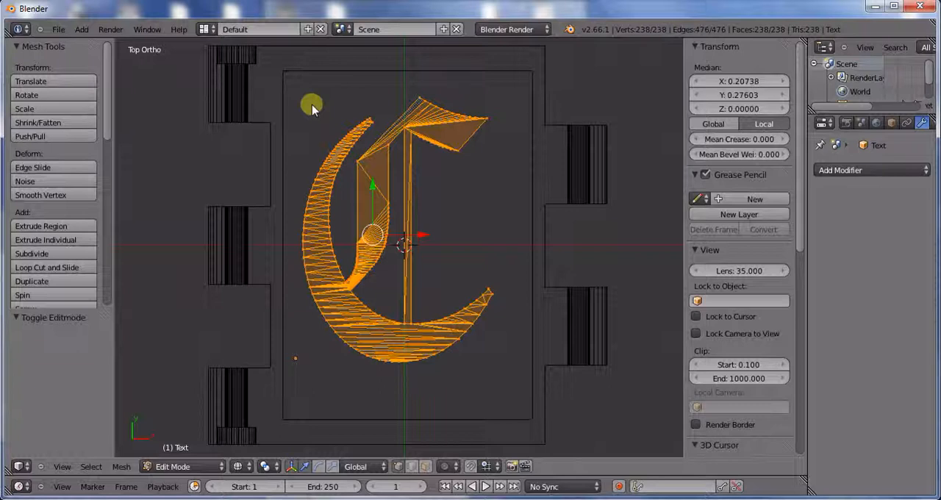
key("e")
right_click(312, 107)
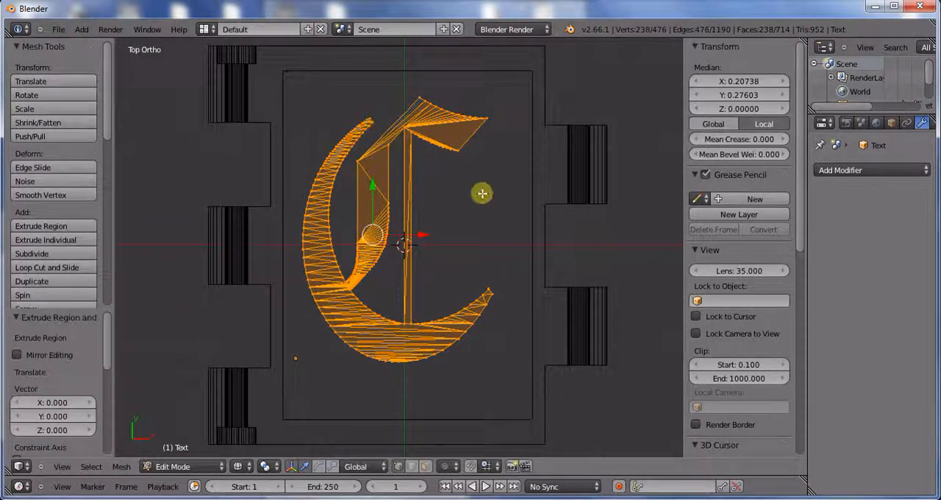
Step: Raise the C's extruded faces along Z in front view and set their median Z to 0.08058
middle_click_drag(482, 193, 487, 55)
middle_click_drag(380, 324, 412, 315)
key("KP_1")
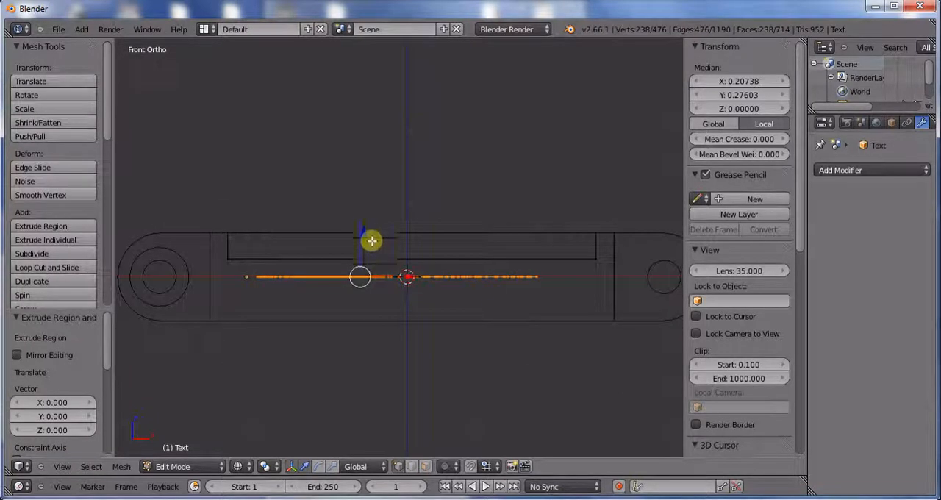
left_click_drag(371, 240, 369, 209)
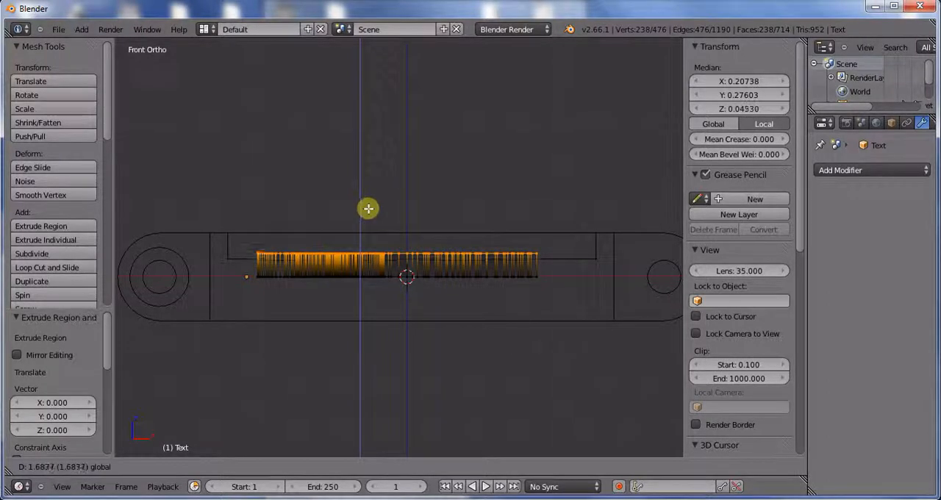
left_click(368, 210)
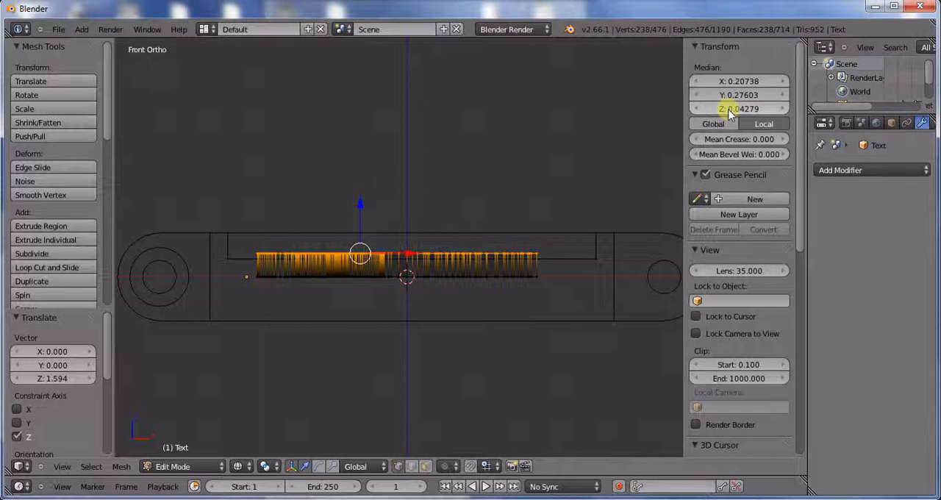
type("0.08058")
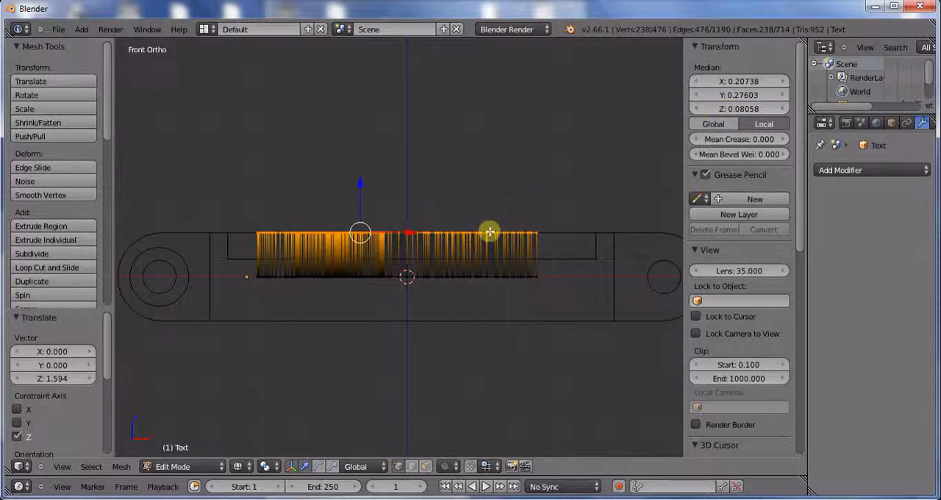
middle_click_drag(508, 231, 497, 271)
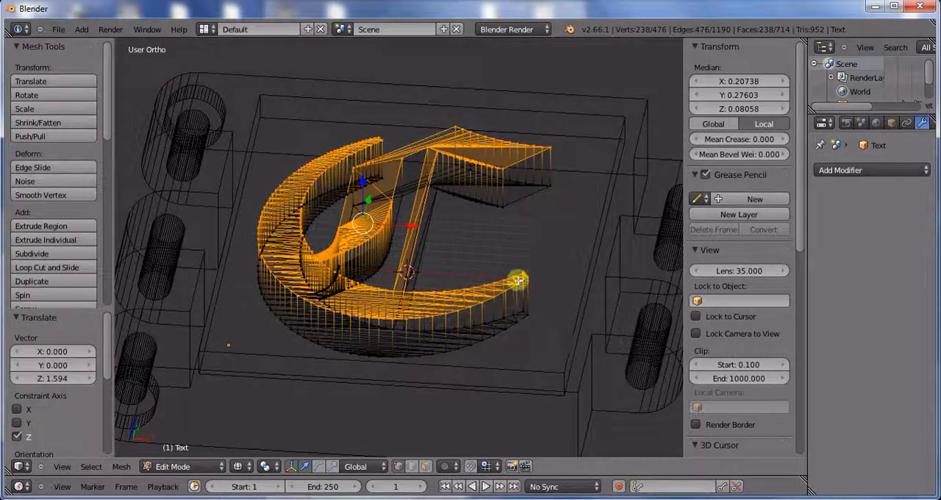
key("KP_1")
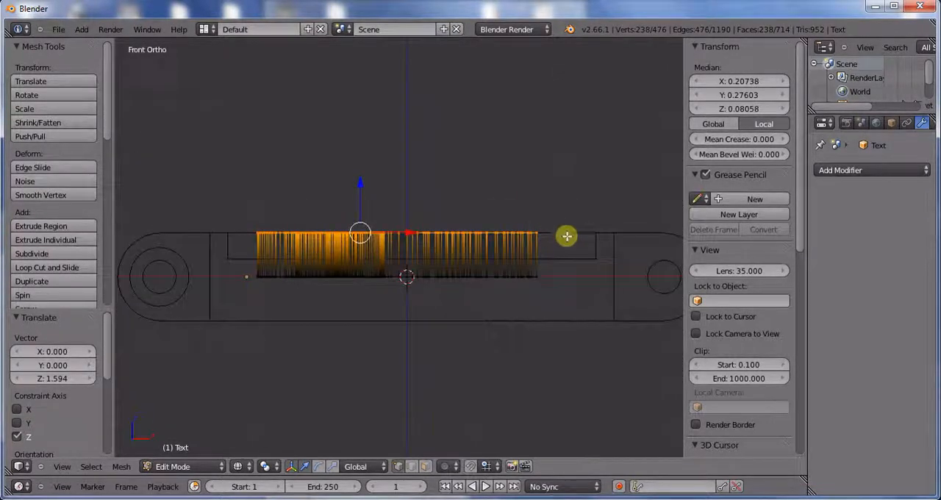
middle_click_drag(537, 228, 537, 235)
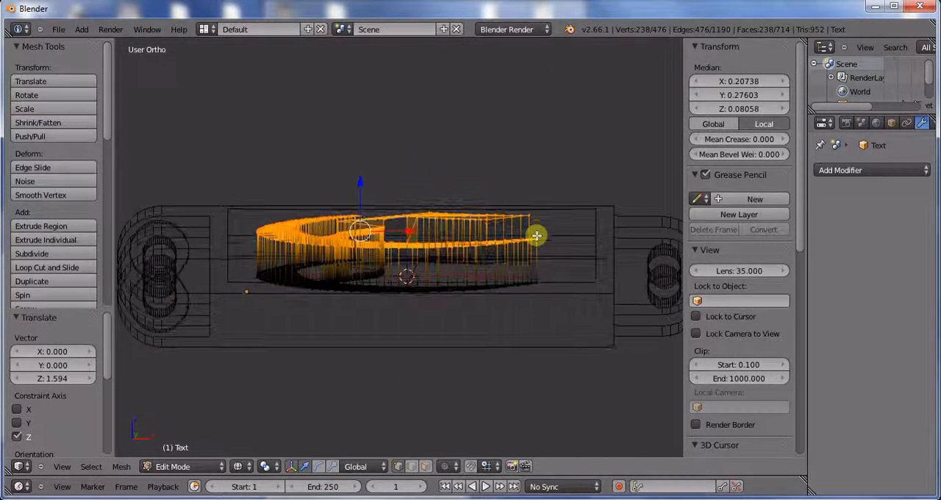
key("KP_1")
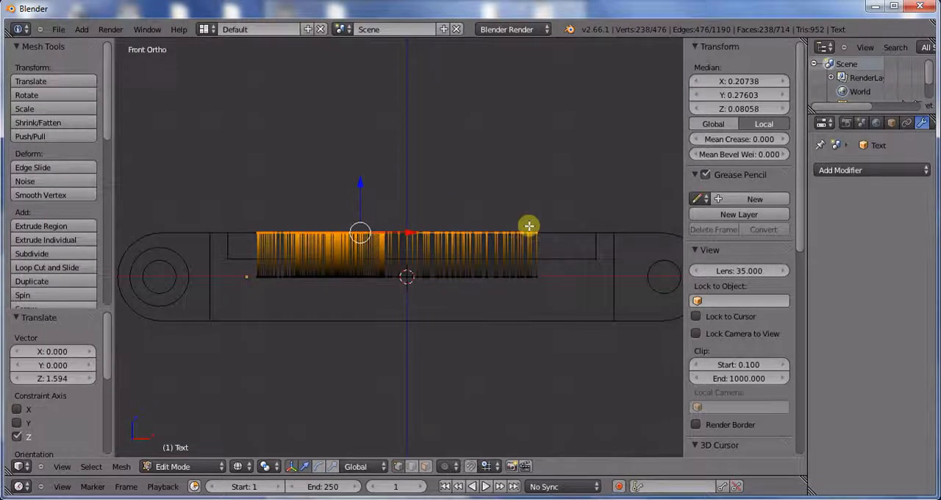
key("Tab")
Step: Scale the extruded letter C uniformly by about 0.816 in top view
scroll(521, 218, "down", 2)
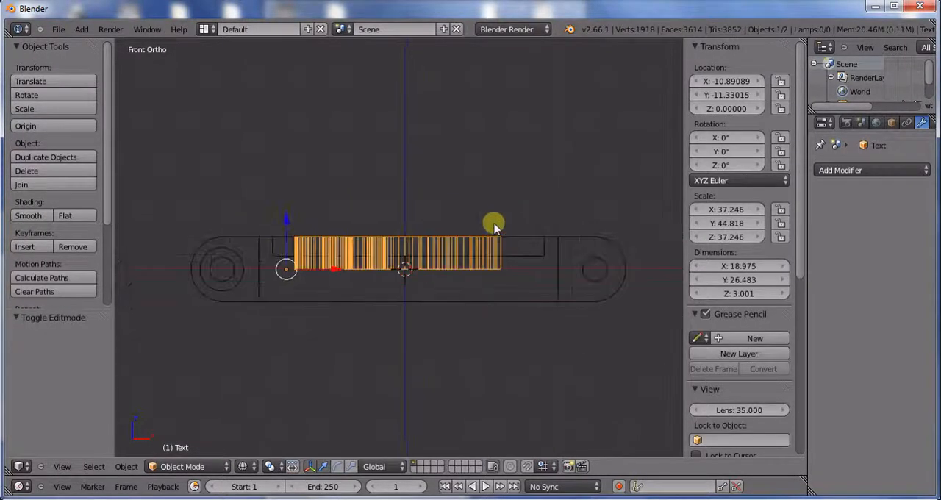
middle_click_drag(492, 223, 472, 304)
key("KP_7")
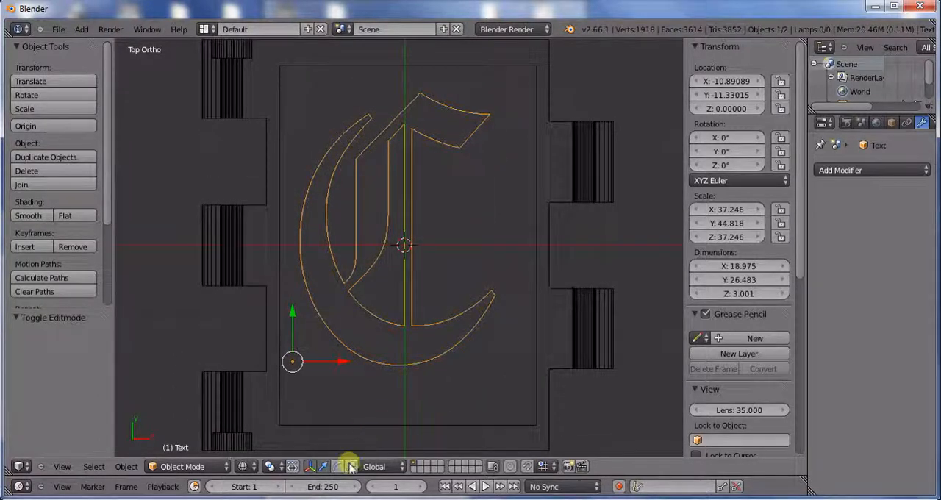
key("s")
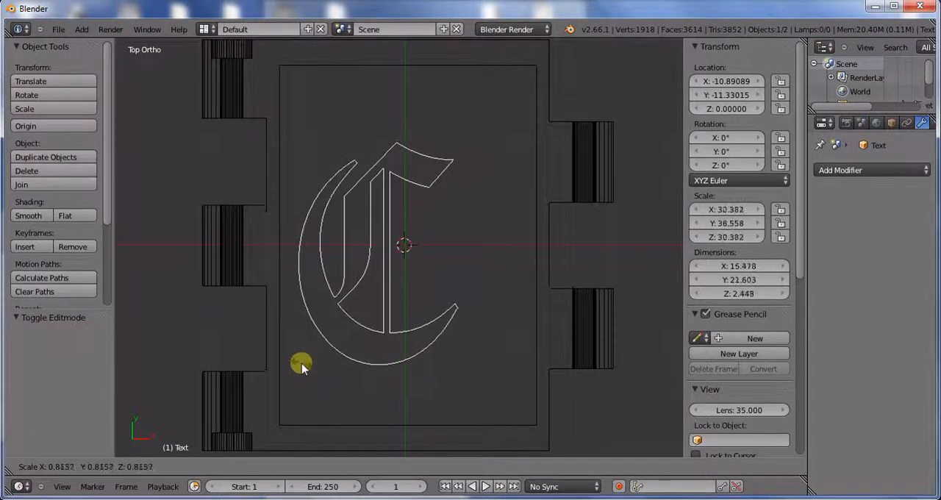
left_click(301, 368)
right_click(397, 327)
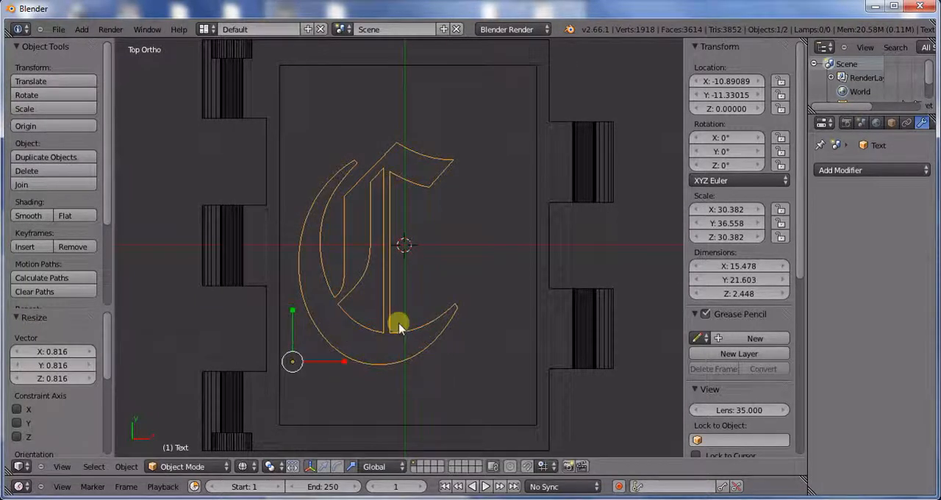
Step: Examine the height of the extruded letter C against the blank's recess in edit mode from the front
key("Tab")
middle_click_drag(396, 320, 384, 250)
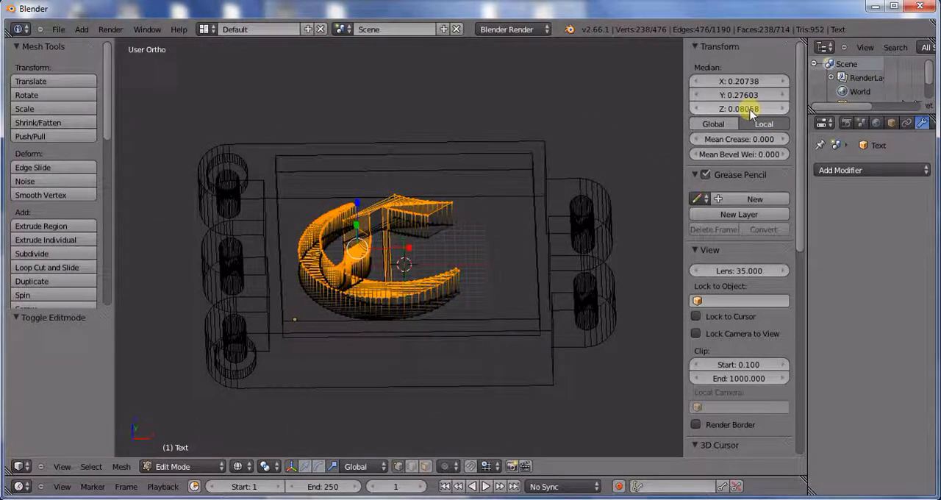
key("KP_1")
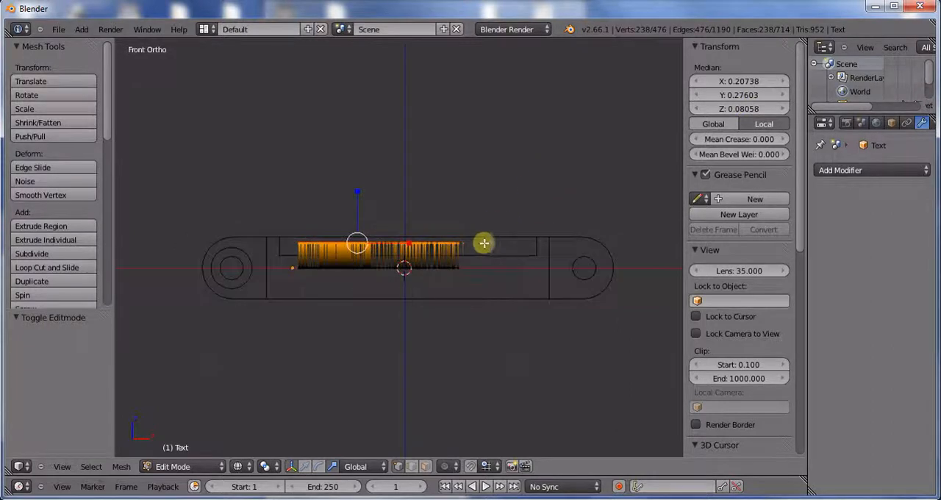
scroll(483, 243, "up", 3)
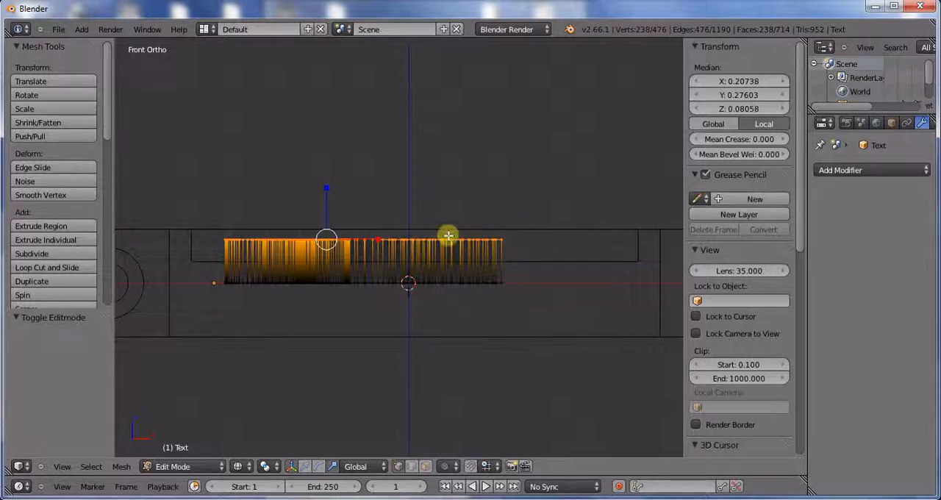
middle_click_drag(437, 245, 448, 267)
key("Tab")
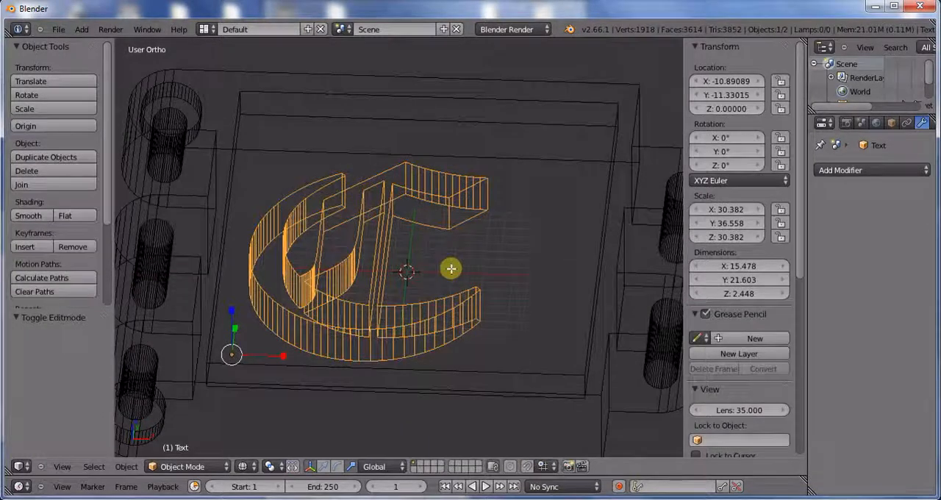
Step: Undo the uniform scaling of the letter C and return to the top view
key("ctrl+z")
key("ctrl+shift+z")
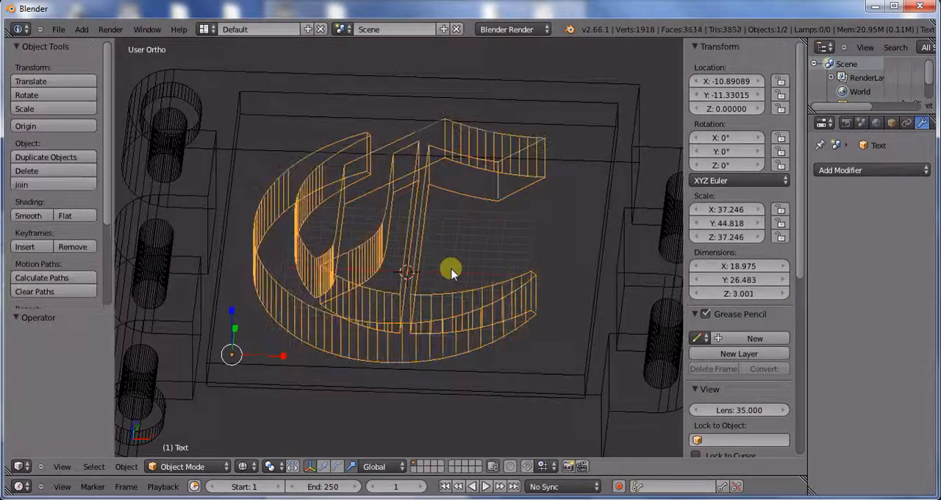
scroll(450, 269, "down", 2)
key("KP_7")
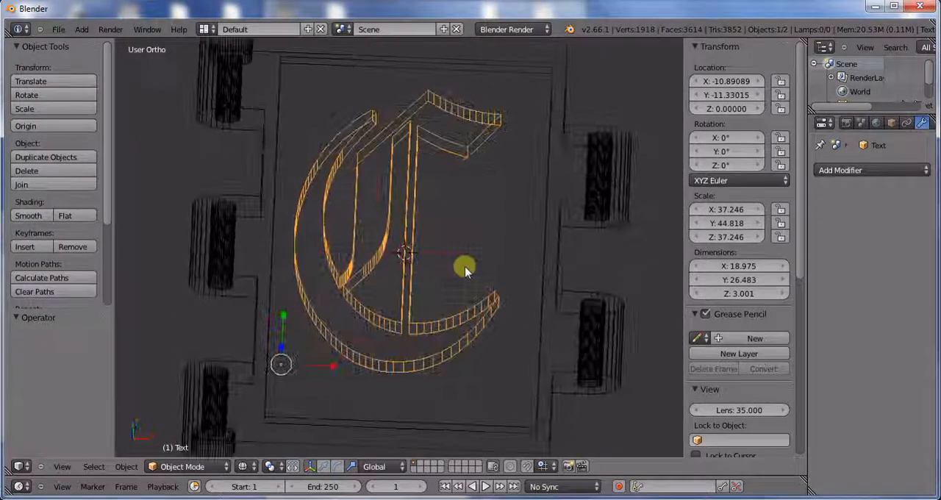
middle_click_drag(476, 279, 400, 286)
scroll(438, 278, "down", 2)
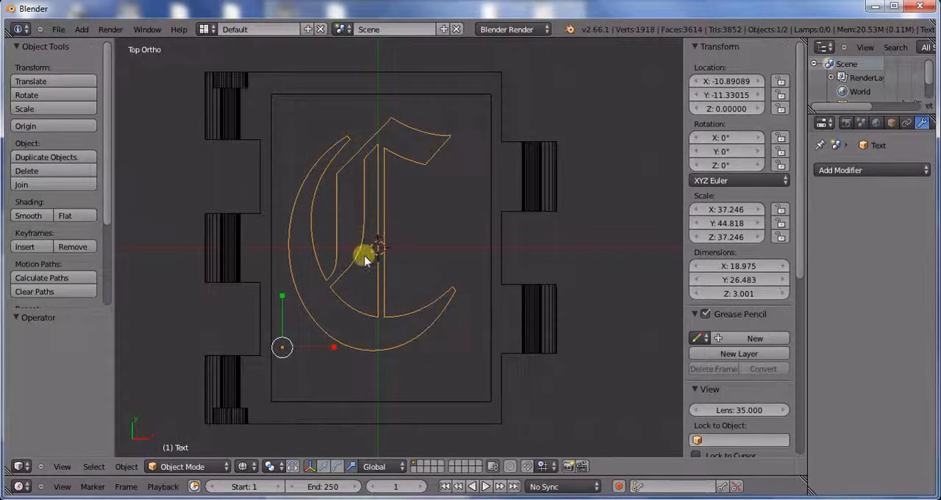
mouse_move(388, 196)
middle_mouse_down()
mouse_move(389, 130)
mouse_move(392, 213)
middle_mouse_up()
key("KP_7")
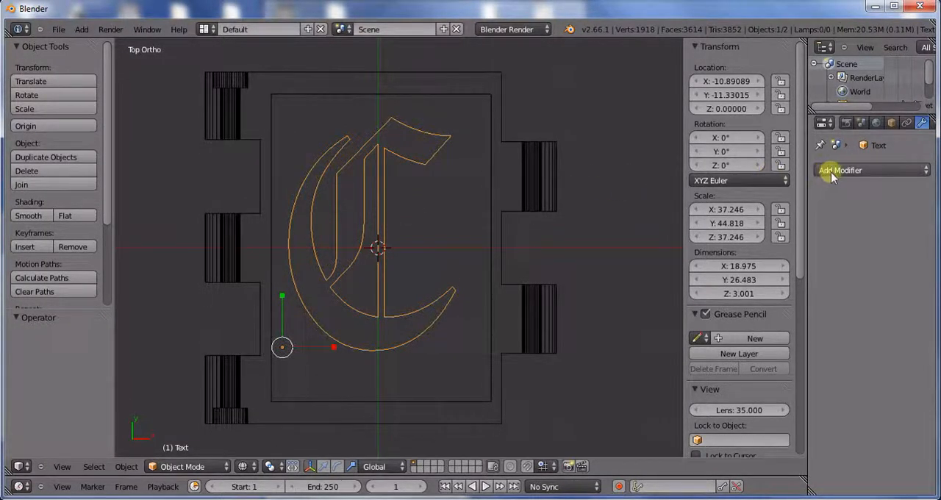
Step: Set Text as the object of the blank's Boolean Union modifier and apply the modifier
right_click(523, 200)
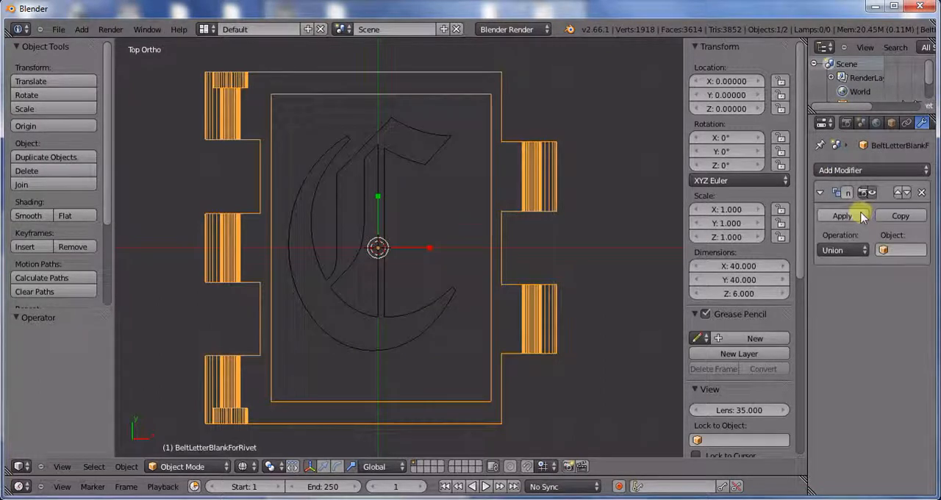
left_click(883, 250)
left_click(855, 269)
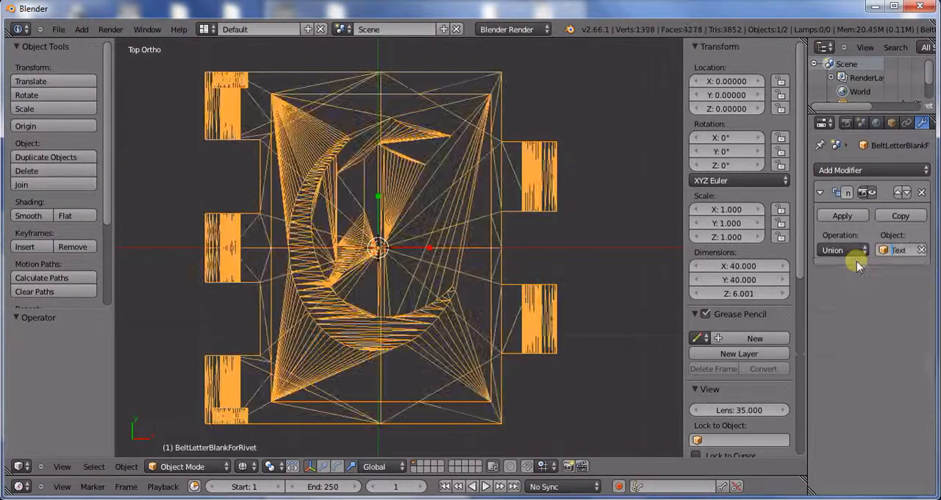
left_click(846, 216)
Step: Export the merged C tile as STL to the Canterbury folder, overwriting Canterbury_C.stl
left_click(53, 30)
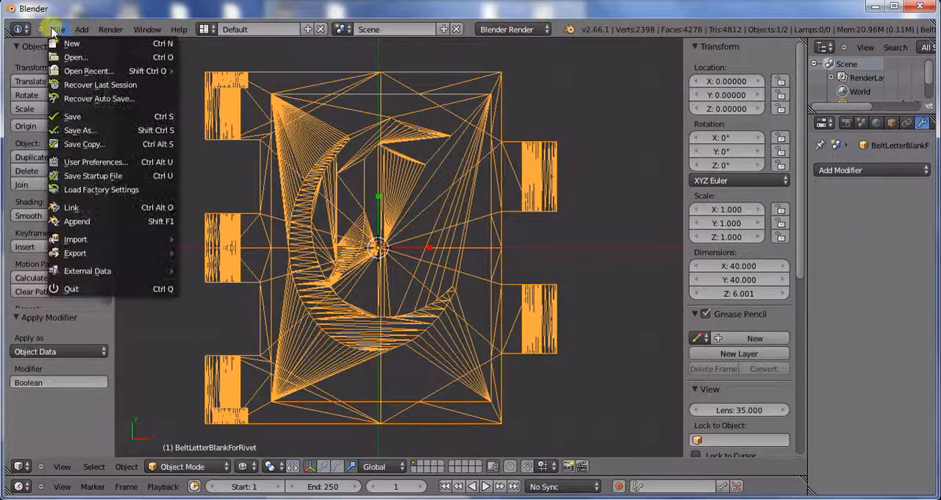
mouse_move(83, 252)
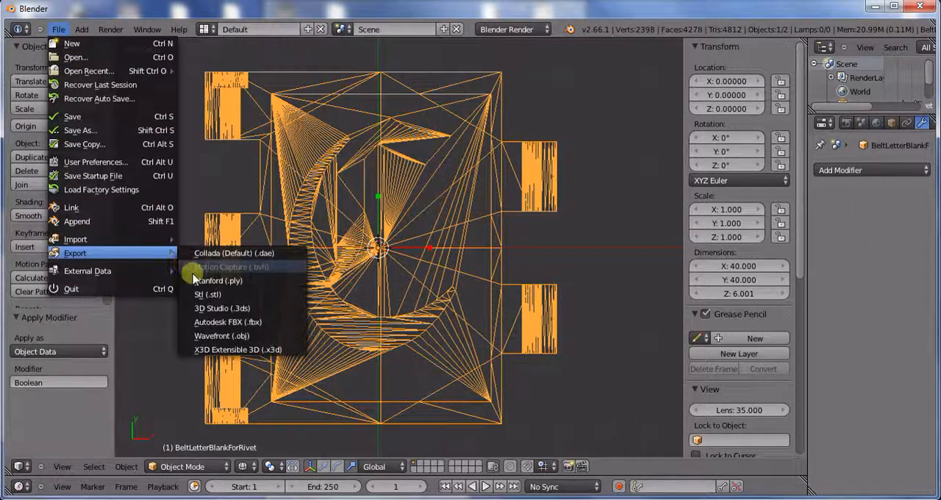
left_click(205, 294)
left_click(246, 126)
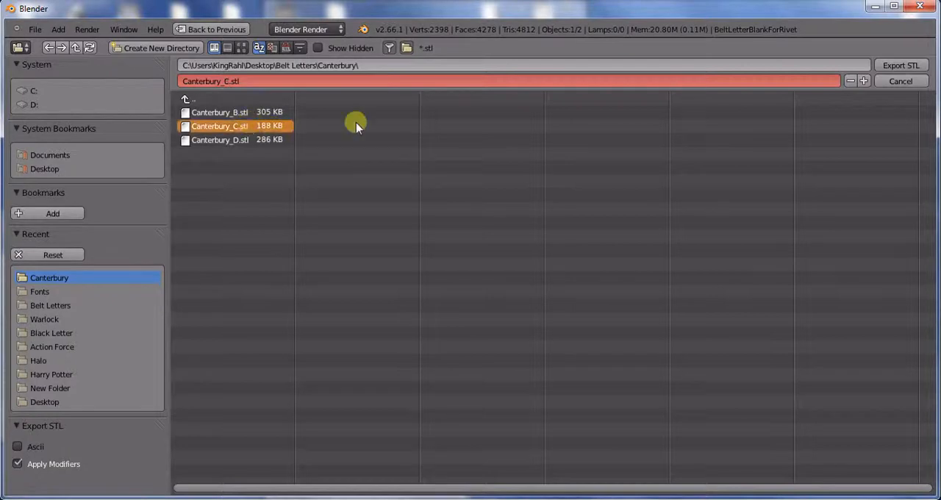
left_click(883, 67)
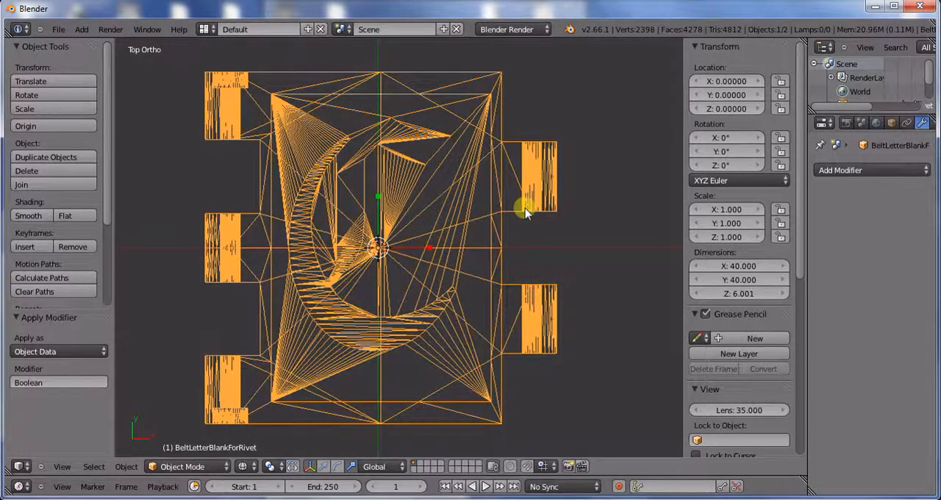
Step: Undo back to the editable, unconverted letter text and replace the C with D
key("ctrl+z")
key("ctrl+z")
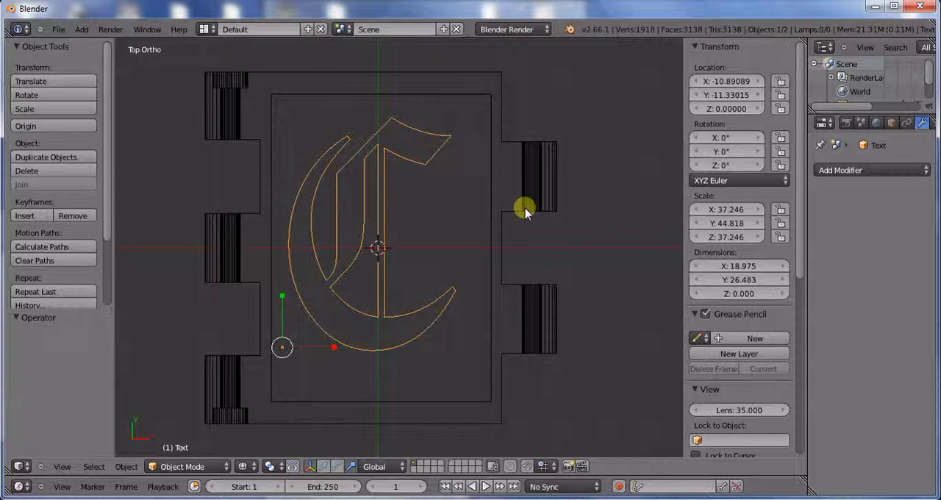
key("Tab")
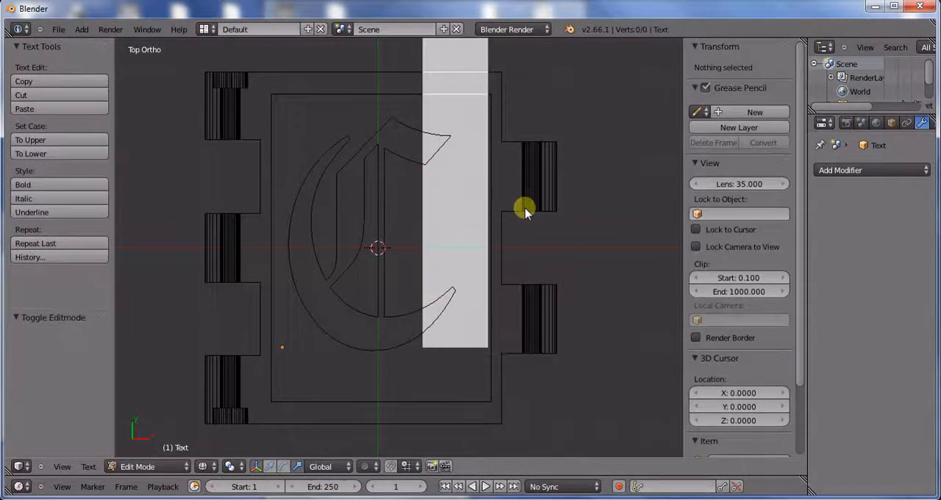
key("BackSpace")
type("D")
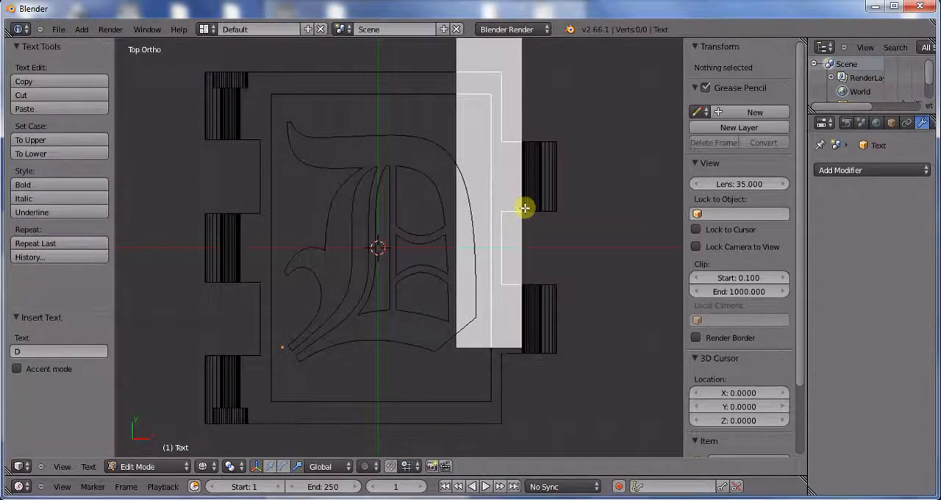
key("Tab")
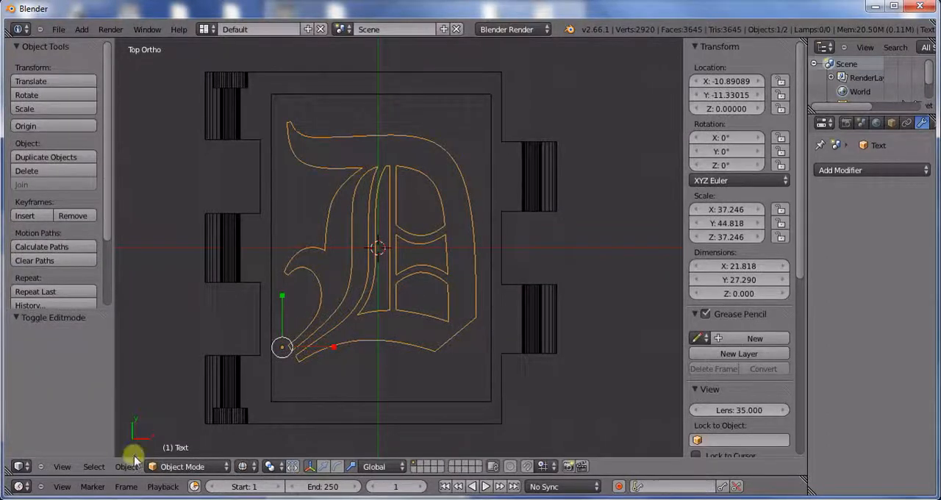
Step: Convert the letter D text to a mesh and open it in edit mode
left_click(126, 466)
mouse_move(206, 61)
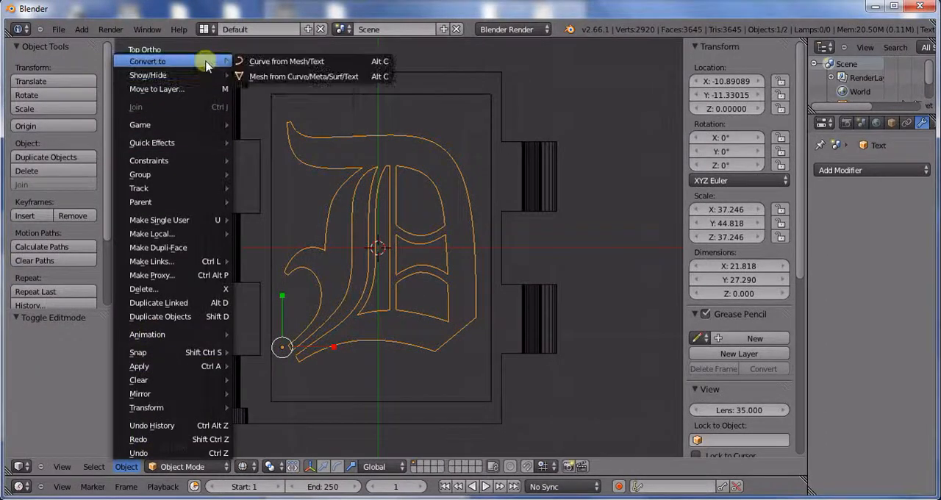
left_click(250, 75)
key("Tab")
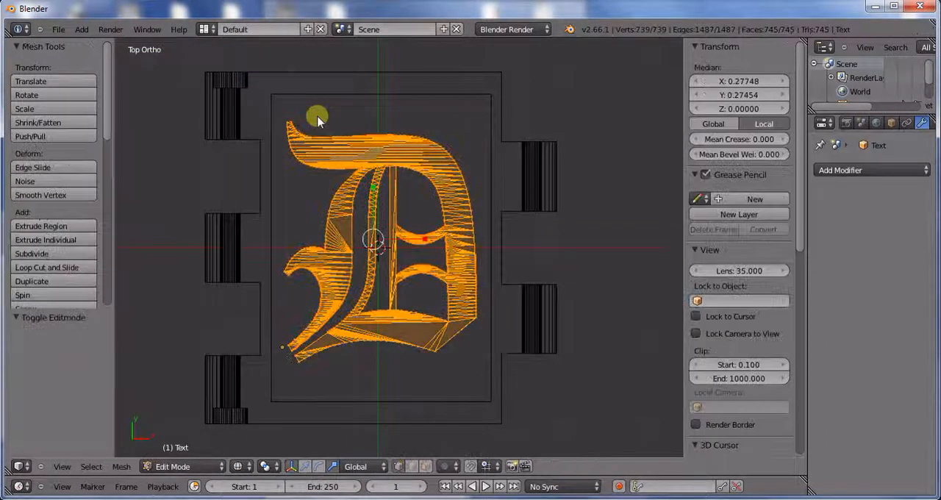
Step: Extrude all of the D's faces and set the extruded faces' median Z to 0.08058
key("e")
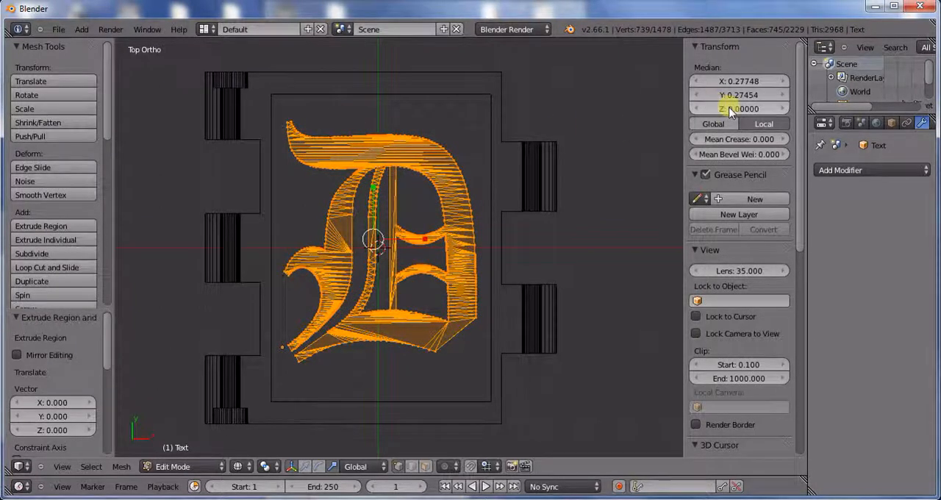
mouse_move(544, 213)
middle_mouse_down()
mouse_move(544, 58)
mouse_move(556, 168)
mouse_move(548, 166)
mouse_move(534, 224)
middle_mouse_up()
key("Tab")
Step: Set Text as the object of the blank's Boolean Union modifier and examine the resulting mesh
scroll(454, 236, "down", 5)
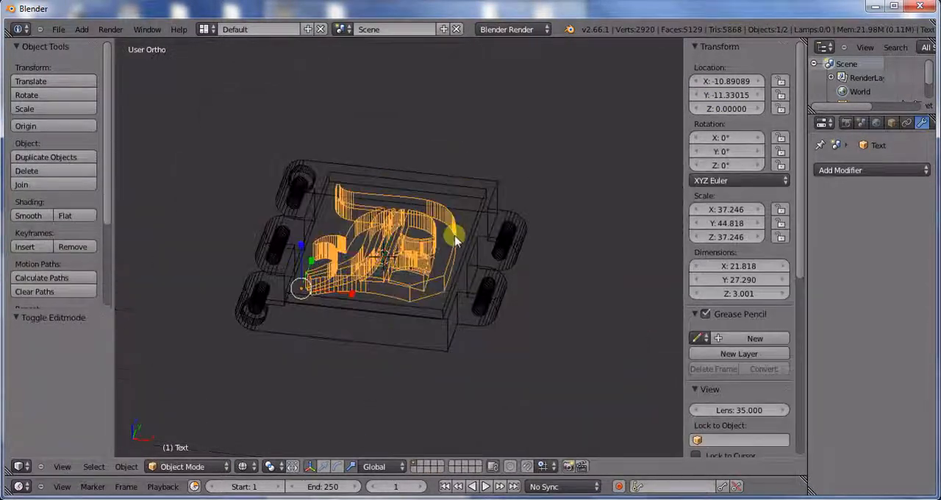
middle_click_drag(454, 236, 487, 267)
right_click(494, 254)
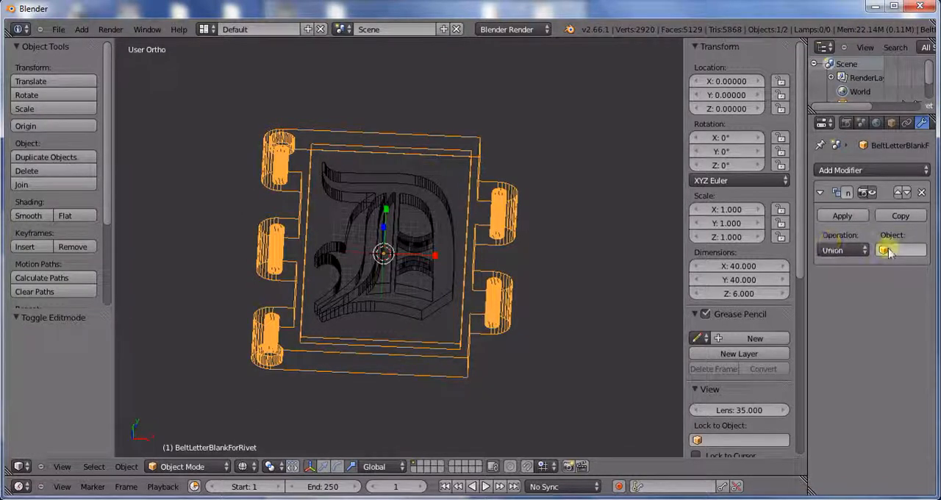
left_click(890, 250)
left_click(852, 270)
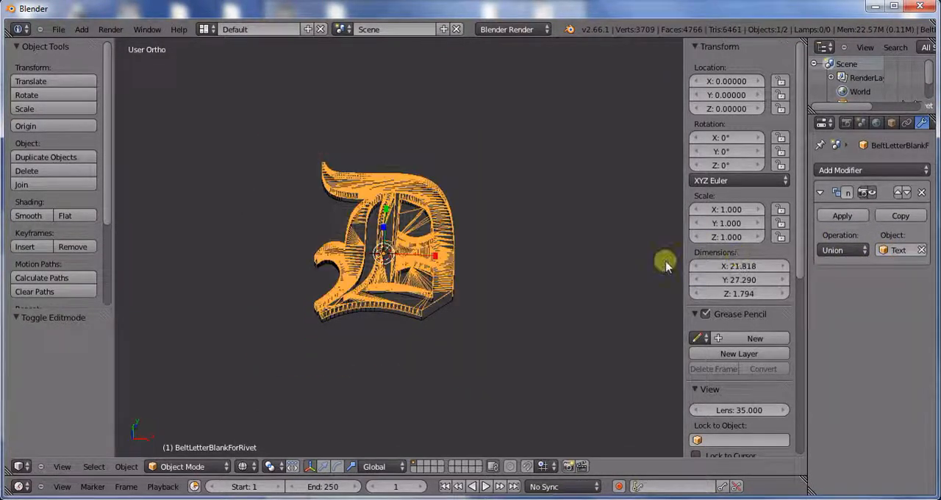
scroll(575, 331, "up", 5)
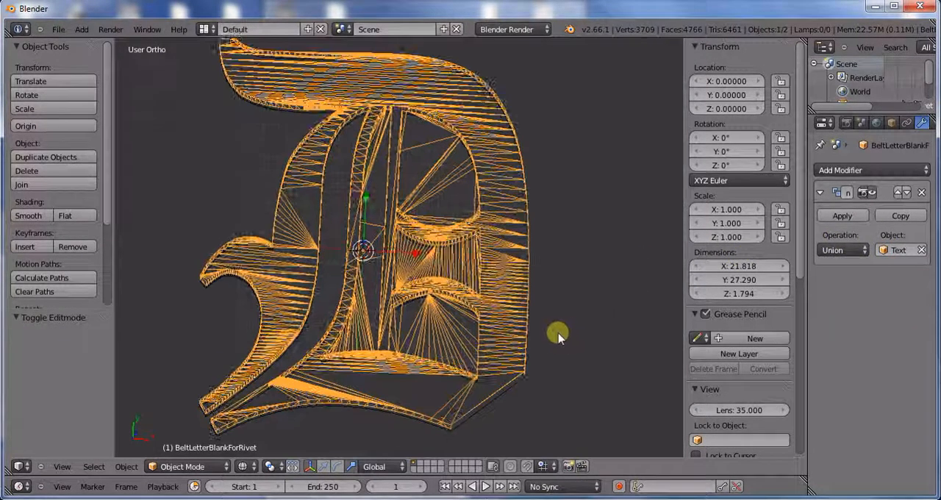
scroll(544, 331, "down", 2)
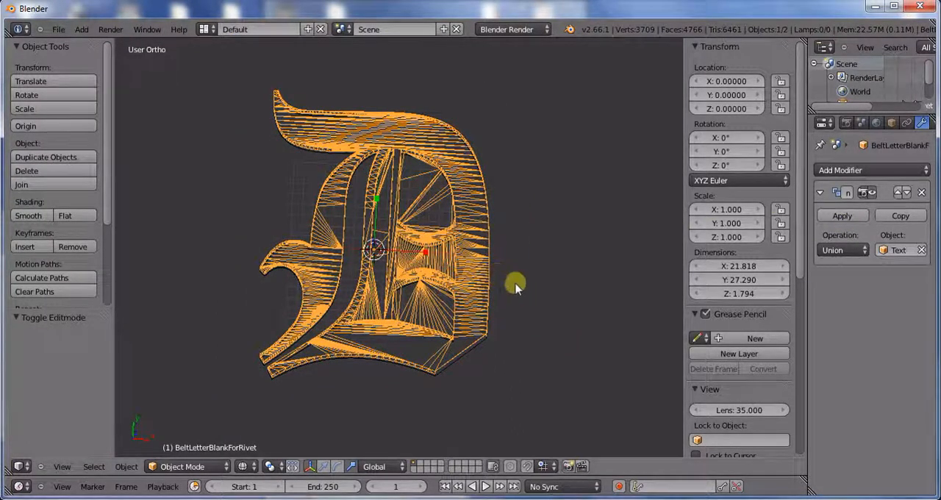
Step: Select the entire mesh of the letter D in edit mode and recalculate its normals outside
middle_click_drag(508, 346, 503, 322)
right_click(474, 357)
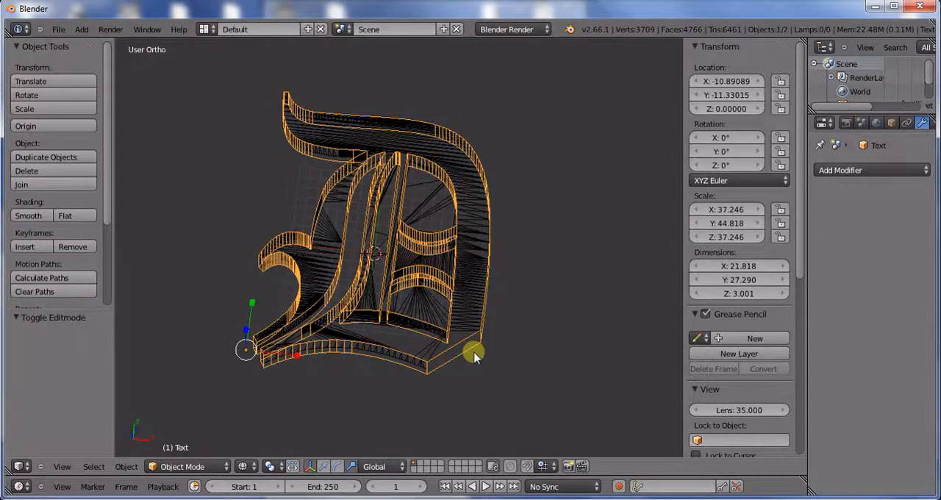
key("Tab")
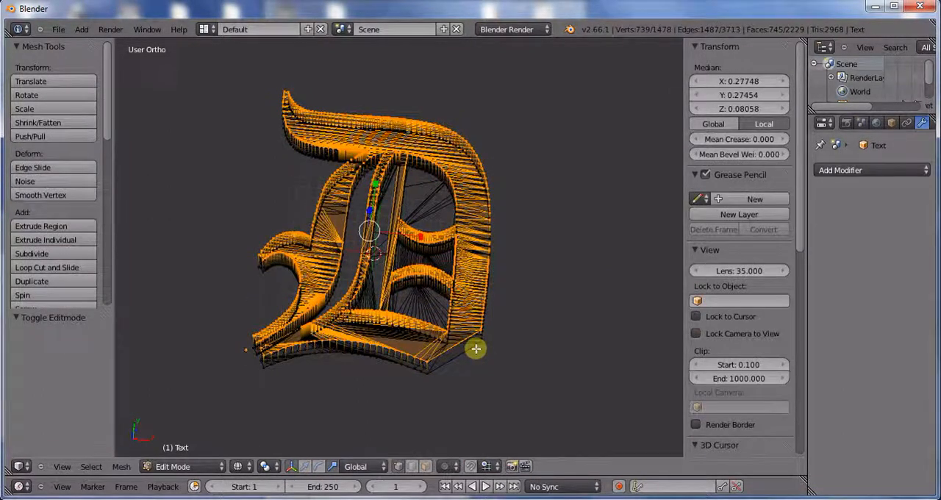
middle_click_drag(478, 348, 435, 296)
scroll(439, 303, "up", 2)
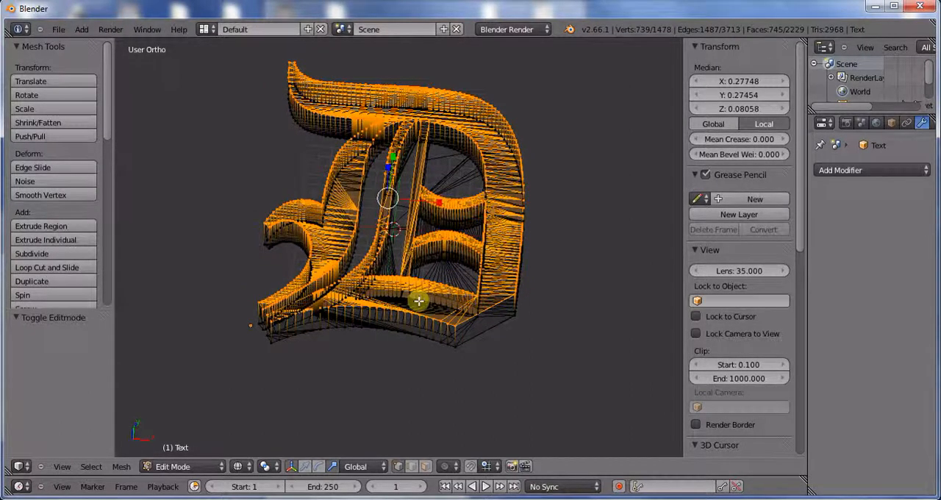
key("a")
key("a")
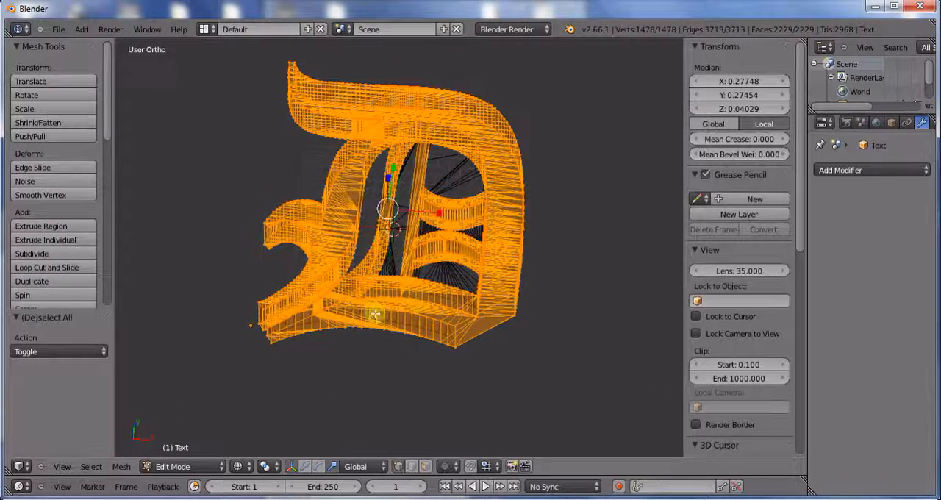
left_click(103, 351)
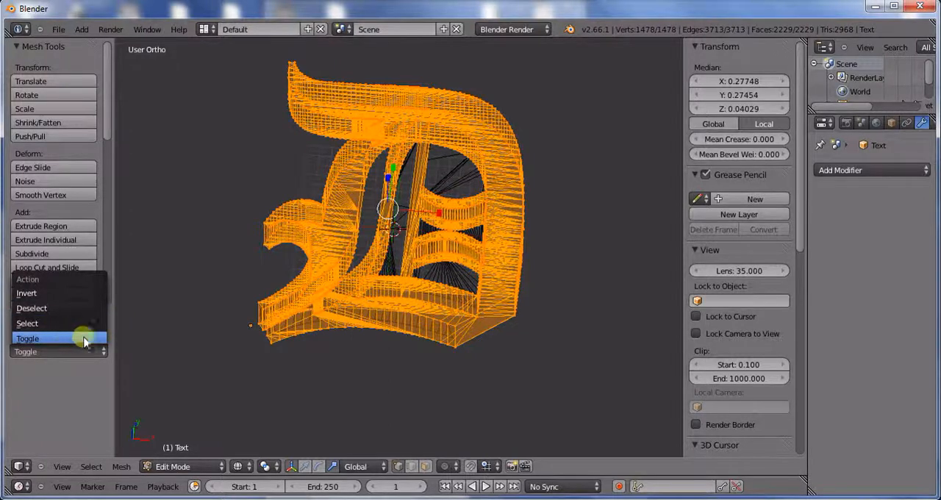
left_click(85, 339)
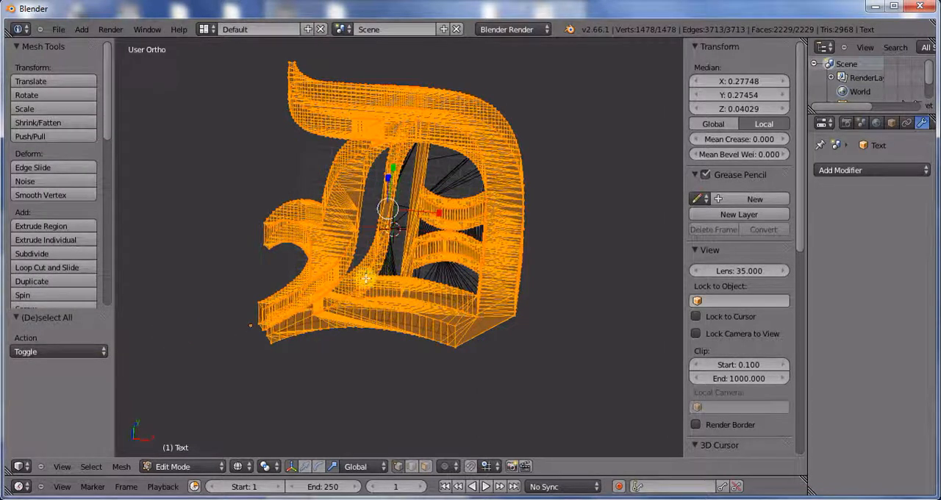
middle_click_drag(366, 278, 362, 297)
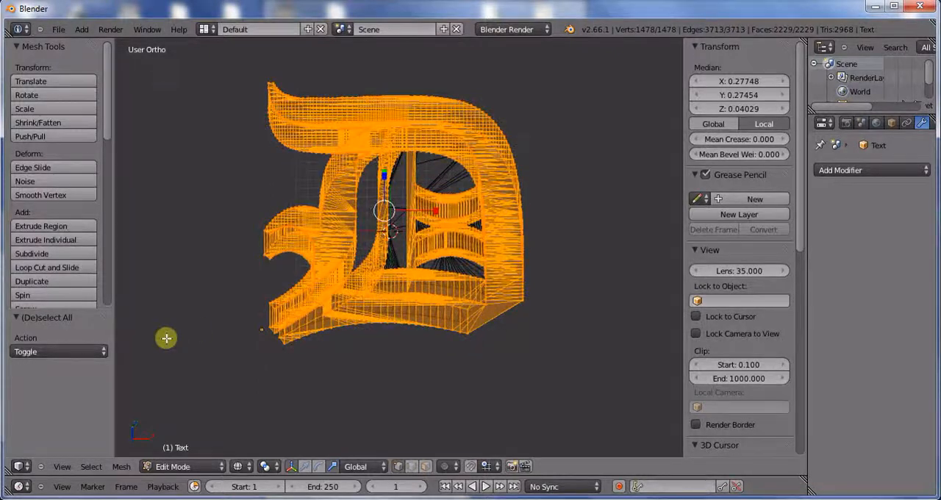
left_click(120, 466)
mouse_move(165, 232)
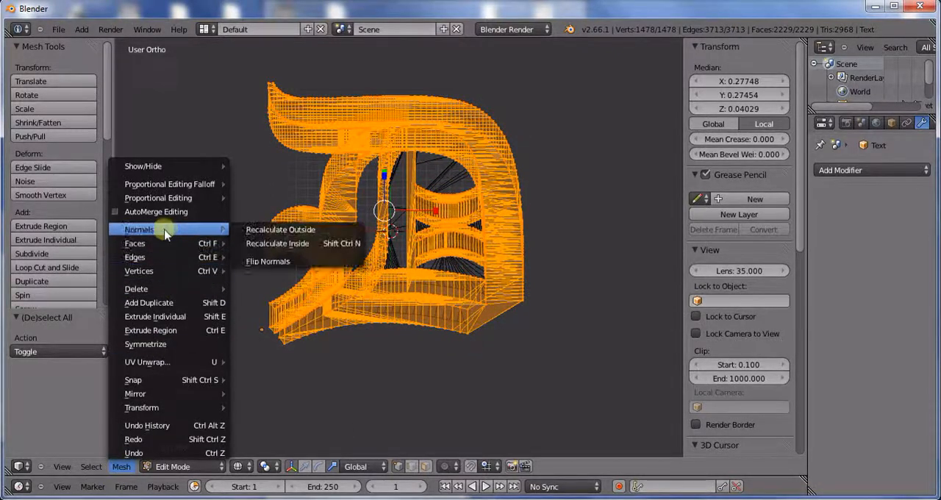
left_click(247, 234)
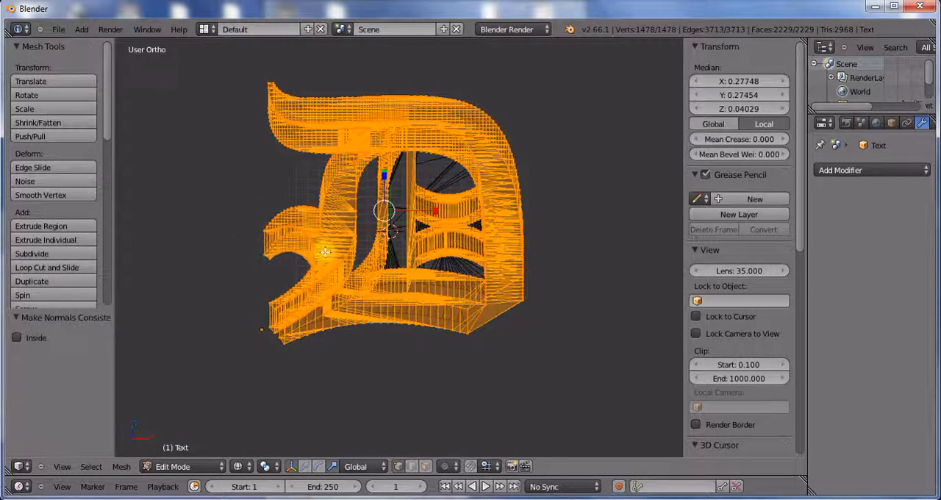
Step: Leave edit mode on the letter D, select the belt letter blank and apply its Boolean Union modifier
key("Tab")
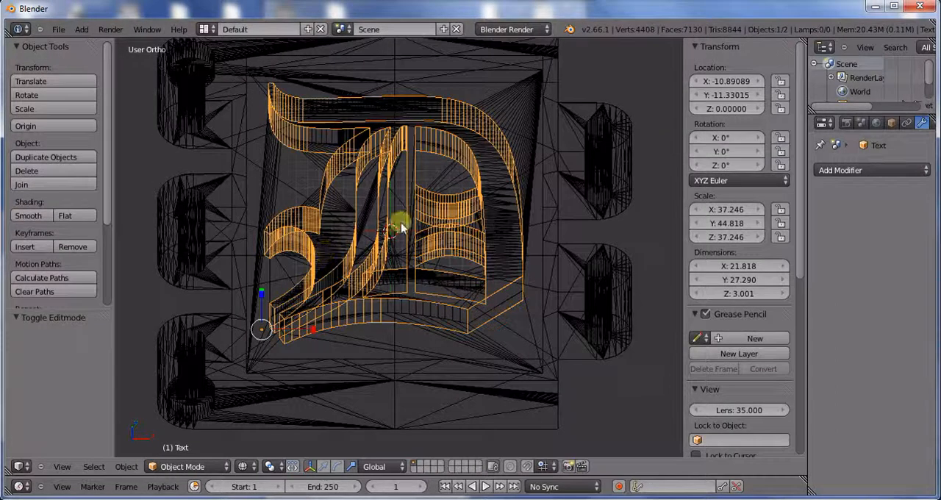
key("KP_7")
right_click(553, 210)
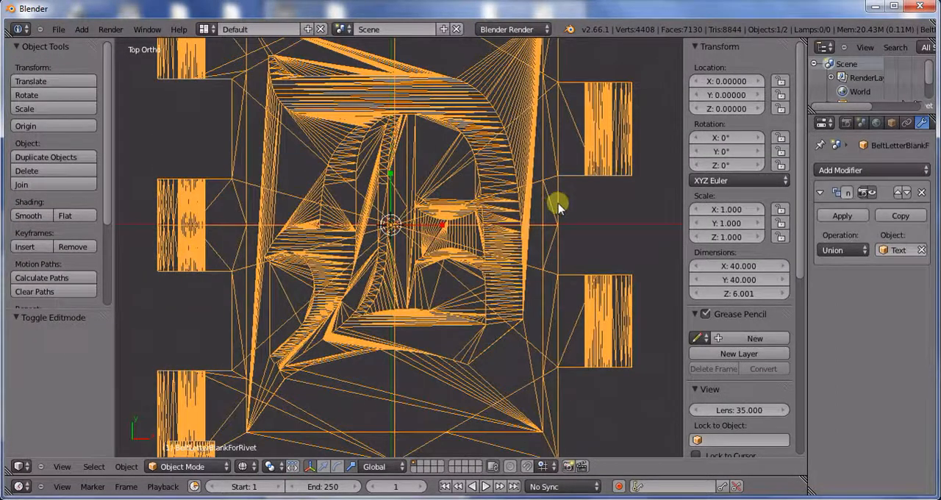
middle_click_drag(452, 294, 456, 267)
key("KP_7")
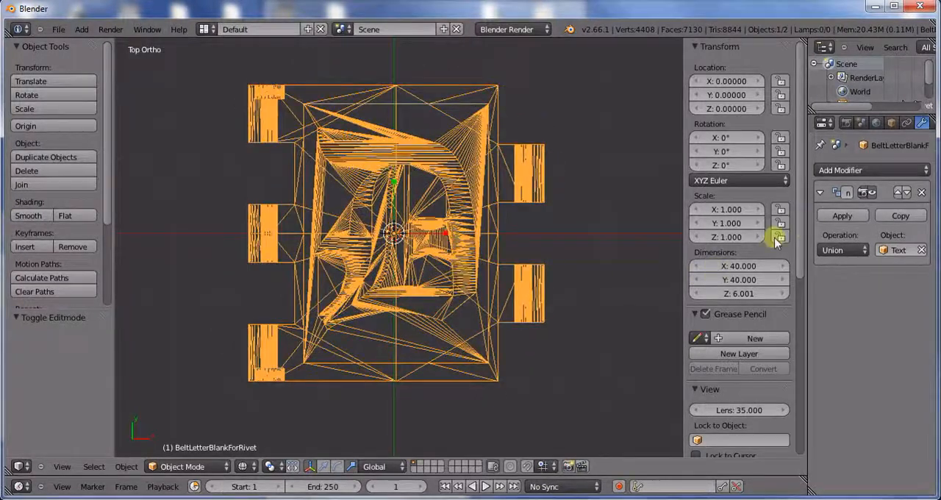
left_click(842, 216)
Step: Export the merged D tile as STL, overwriting Canterbury_D.stl in the Canterbury folder
left_click(58, 30)
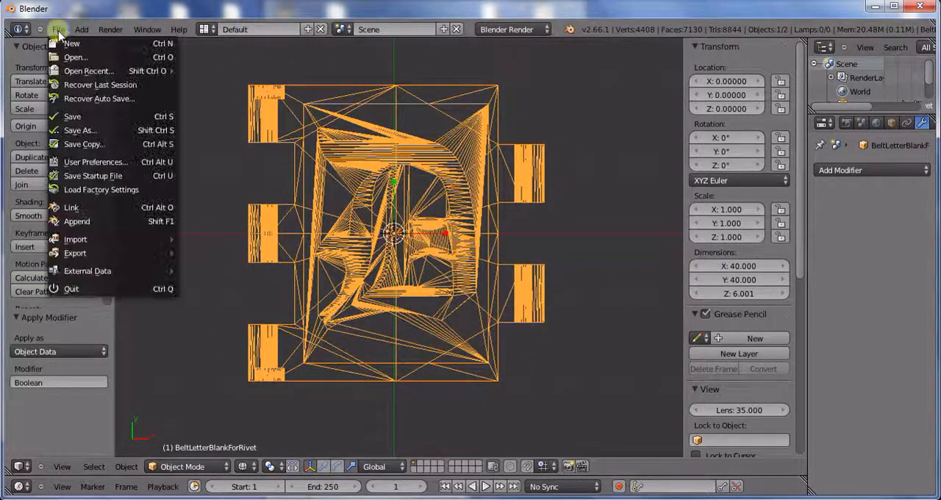
mouse_move(120, 253)
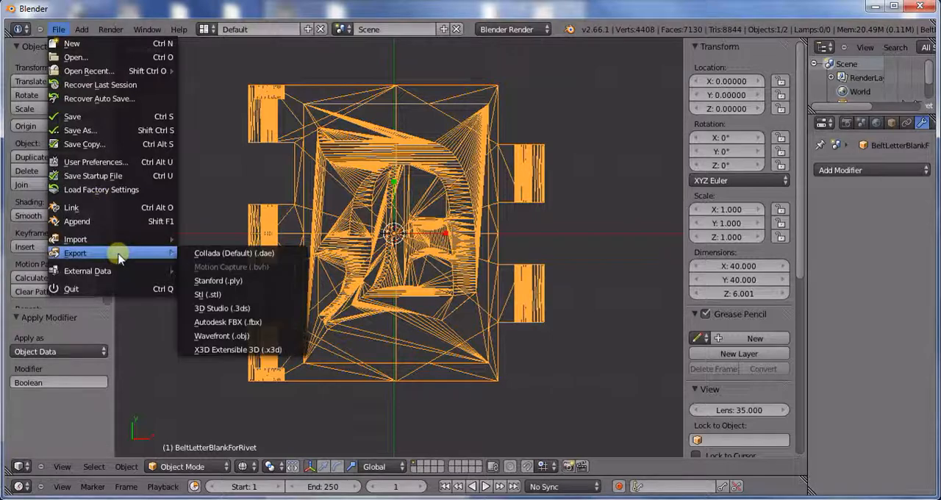
left_click(208, 294)
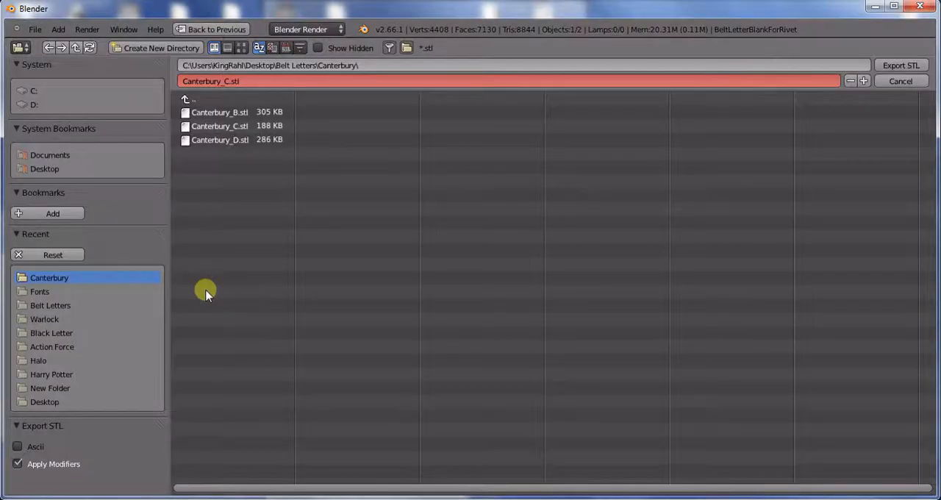
left_click(244, 141)
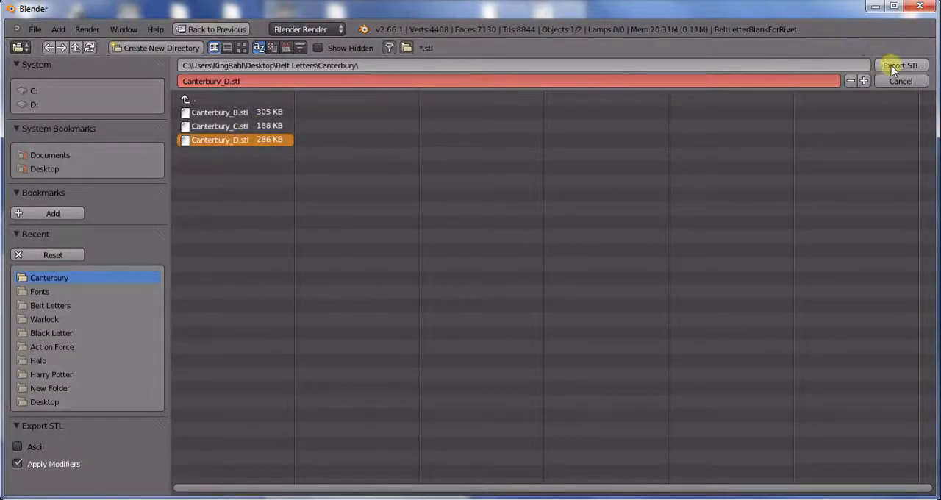
left_click(891, 65)
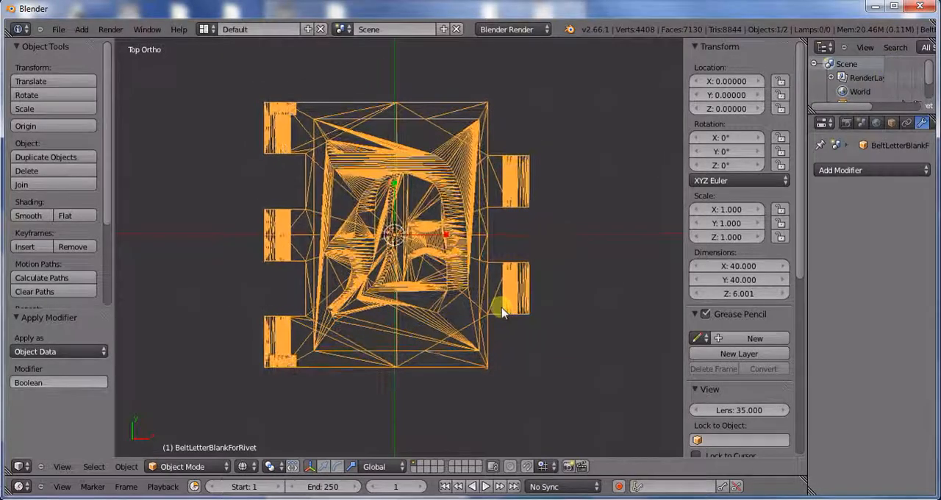
Step: Examine the merged D tile's wireframe from several angles and from directly above
middle_click_drag(504, 310, 530, 261)
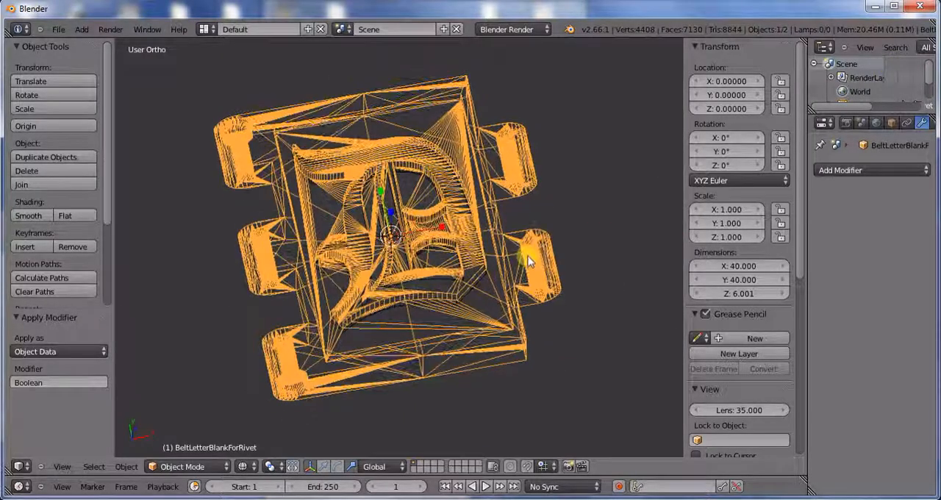
scroll(511, 259, "down", 1)
scroll(541, 255, "up", 2)
middle_click_drag(462, 269, 521, 265)
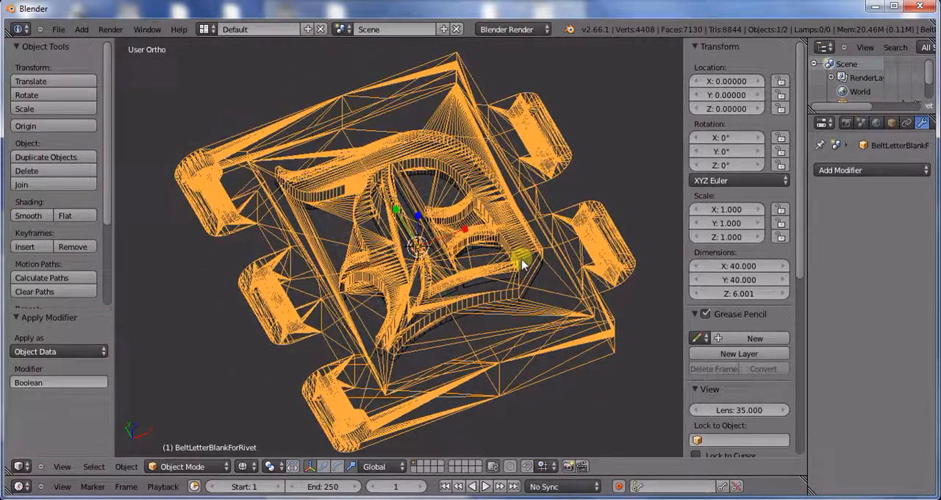
middle_click_drag(505, 295, 495, 349)
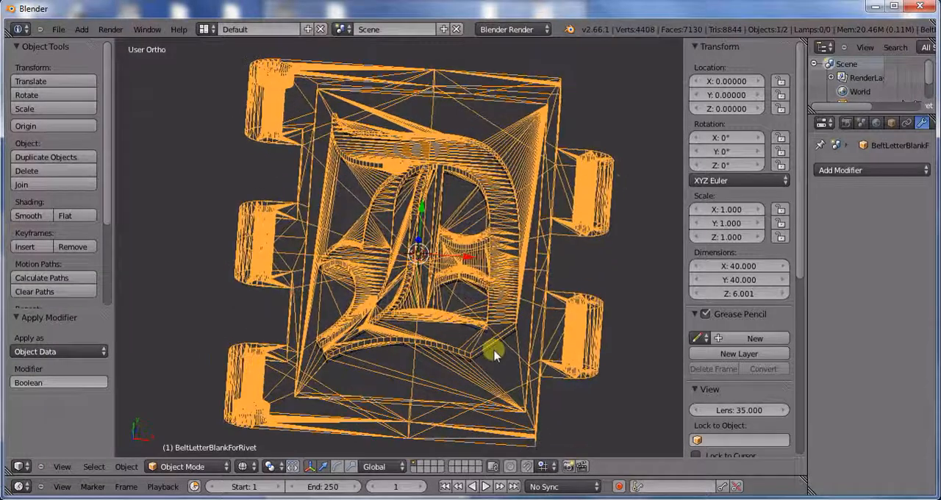
key("KP_7")
scroll(466, 371, "down", 2)
scroll(467, 364, "up", 1)
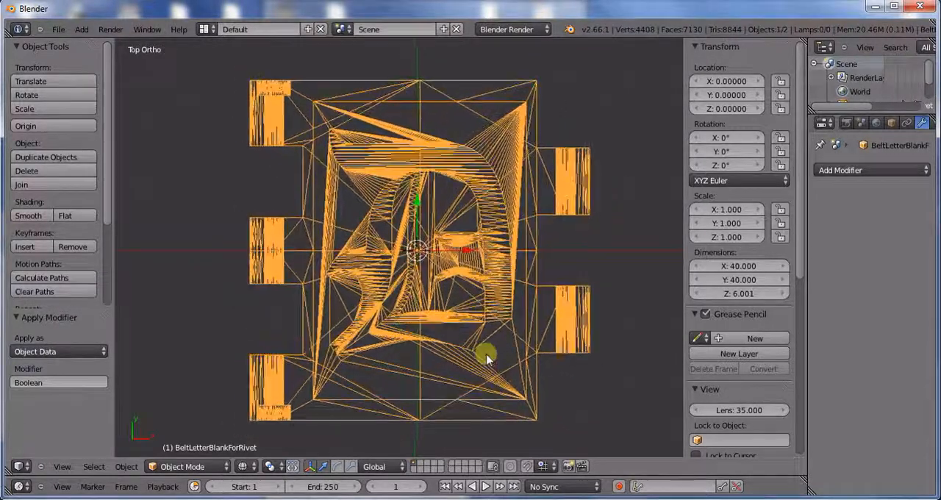
middle_click_drag(486, 358, 483, 333, "shift")
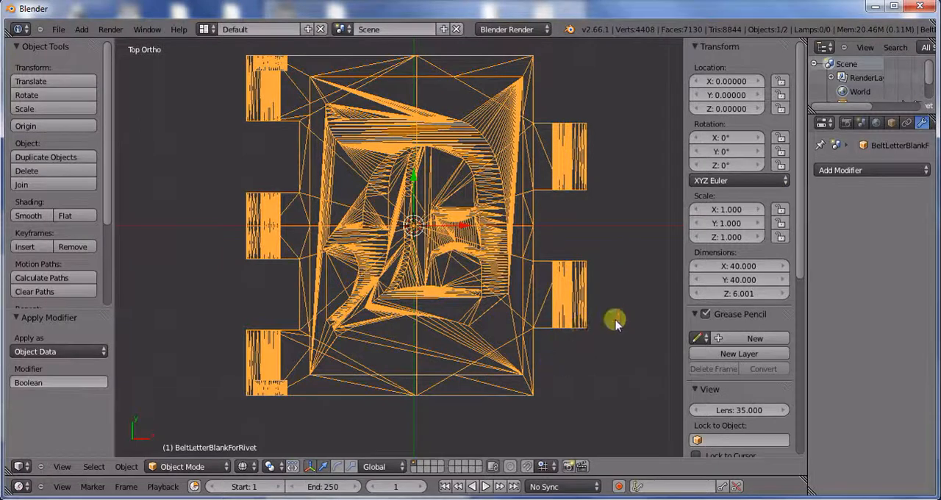
Step: Show the model in solid shading, delete the separate letter D object and select the merged blank
key("z")
mouse_move(548, 325)
middle_mouse_down()
mouse_move(540, 262)
mouse_move(508, 210)
mouse_move(472, 206)
mouse_move(475, 280)
mouse_move(441, 301)
mouse_move(454, 333)
mouse_move(427, 343)
mouse_move(463, 334)
mouse_move(510, 272)
mouse_move(557, 260)
mouse_move(521, 267)
mouse_move(525, 229)
mouse_move(550, 223)
mouse_move(471, 294)
mouse_move(477, 327)
mouse_move(400, 324)
mouse_move(467, 264)
middle_mouse_up()
right_click(507, 205)
key("x")
left_click(507, 205)
right_click(468, 205)
scroll(441, 326, "down", 1)
key("KP_7")
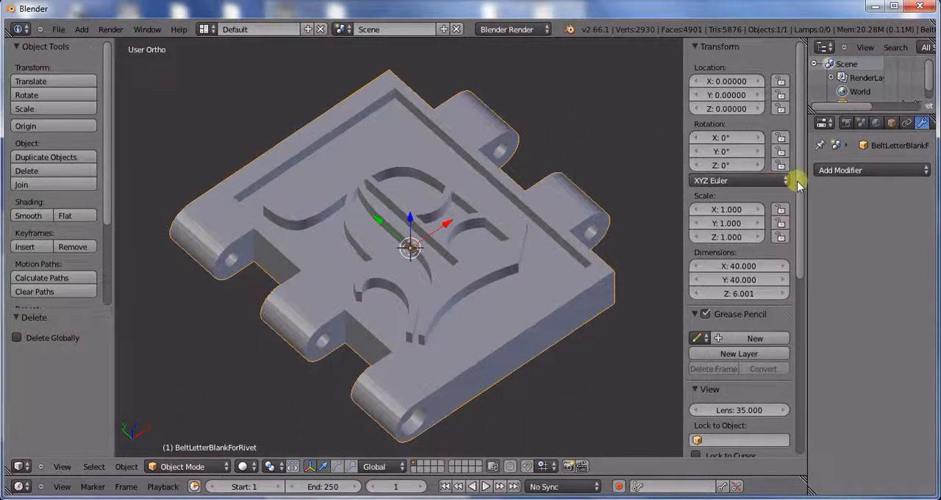
Step: Examine the raised letter D and recessed border of the solid tile from several angles
middle_click_drag(519, 286, 434, 305)
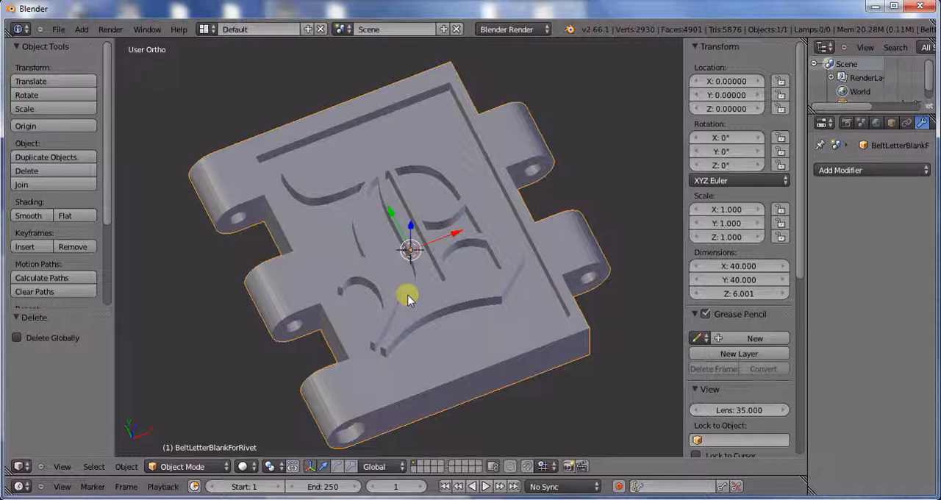
middle_click_drag(498, 281, 466, 244)
key("KP_7")
scroll(421, 319, "down", 1)
mouse_move(481, 266)
middle_mouse_down("ctrl")
mouse_move(510, 267)
mouse_move(489, 269)
middle_mouse_up("ctrl")
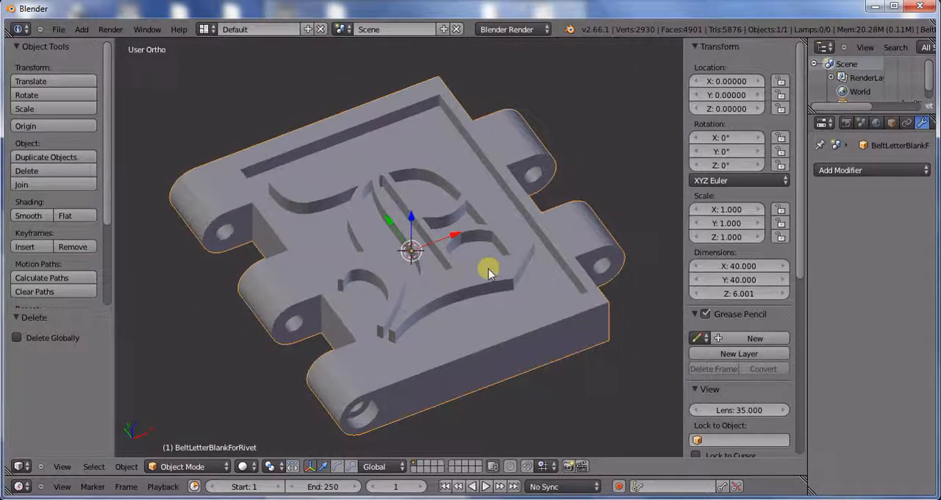
mouse_move(502, 166)
middle_mouse_down()
mouse_move(445, 146)
mouse_move(525, 174)
mouse_move(508, 171)
middle_mouse_up()
mouse_move(500, 219)
middle_mouse_down()
mouse_move(488, 221)
mouse_move(495, 211)
mouse_move(504, 224)
mouse_move(478, 219)
mouse_move(452, 257)
mouse_move(486, 221)
middle_mouse_up()
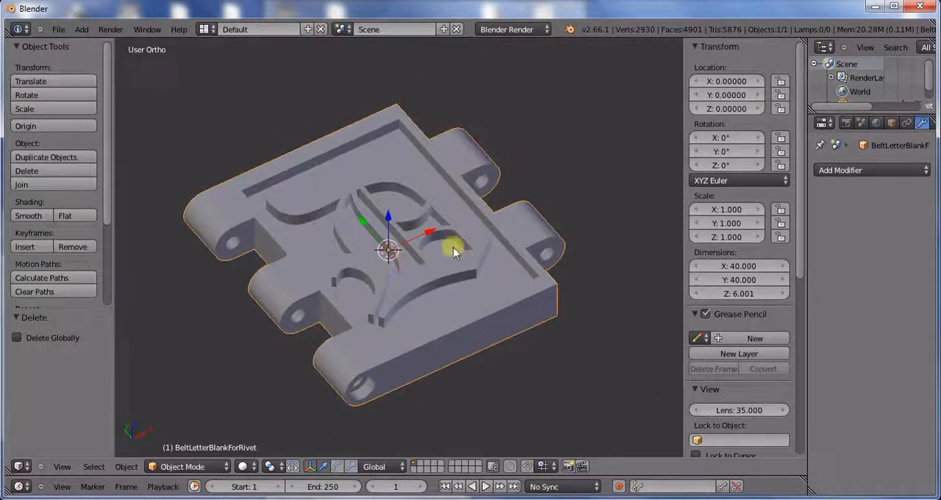
middle_click_drag(454, 252, 346, 226)
middle_click_drag(375, 259, 451, 260)
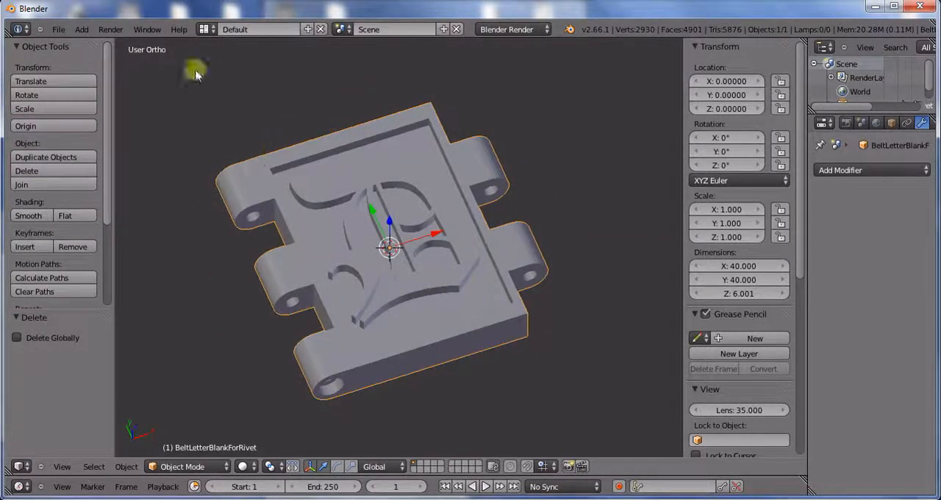
Step: Undo the deletion, Boolean merge, extrusion and mesh conversion back to the editable D text, and show it in wireframe from above
left_click(81, 30)
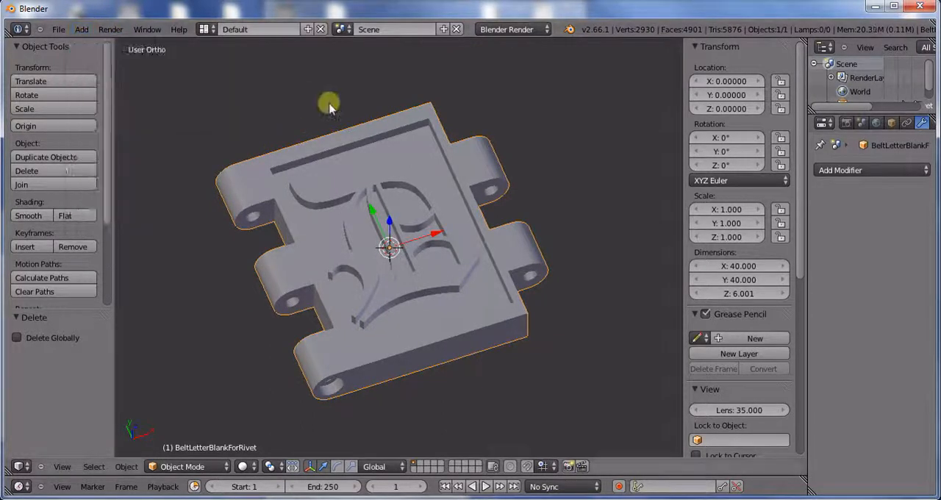
key("ctrl+z")
key("ctrl+z")
key("ctrl+z")
key("ctrl+z")
key("ctrl+z")
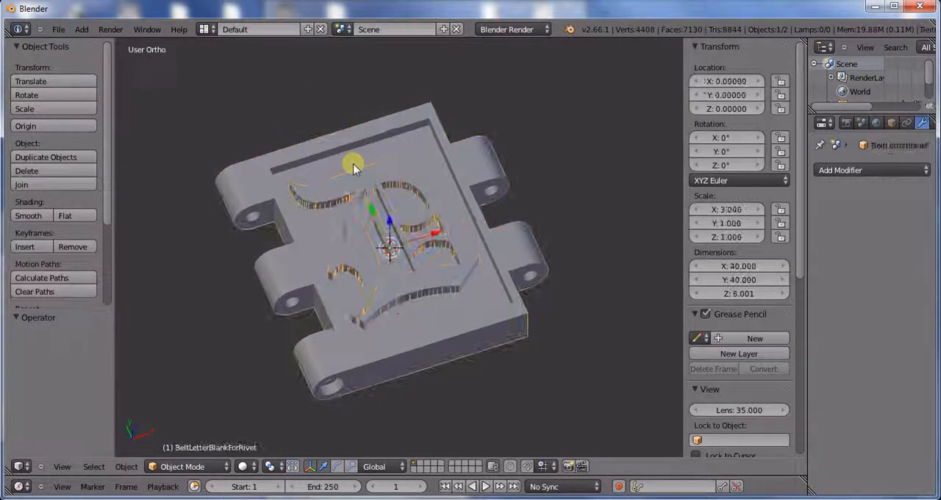
key("ctrl+z")
key("ctrl+z")
key("ctrl+z")
key("ctrl+z")
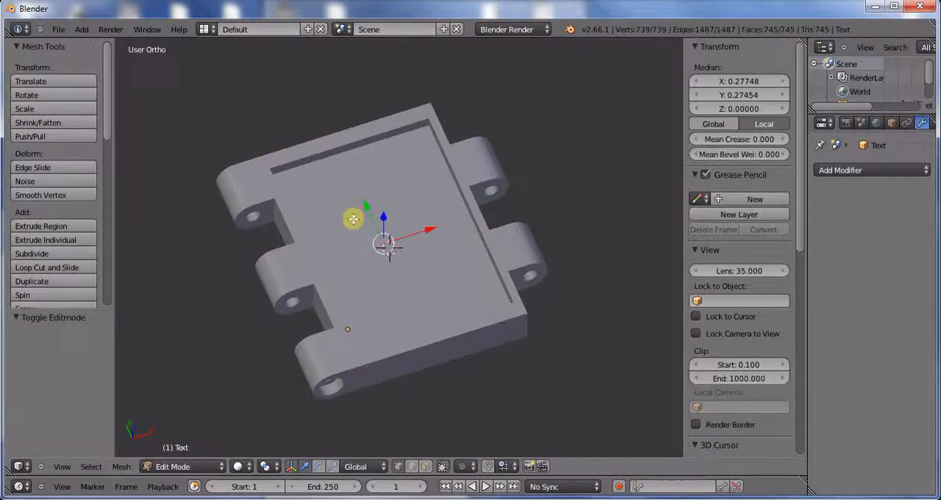
key("z")
key("KP_7")
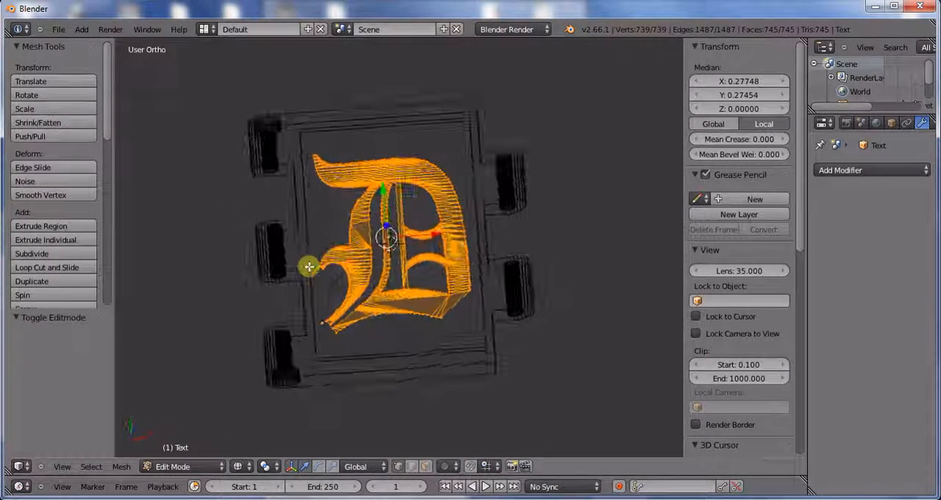
key("ctrl+z")
key("ctrl+z")
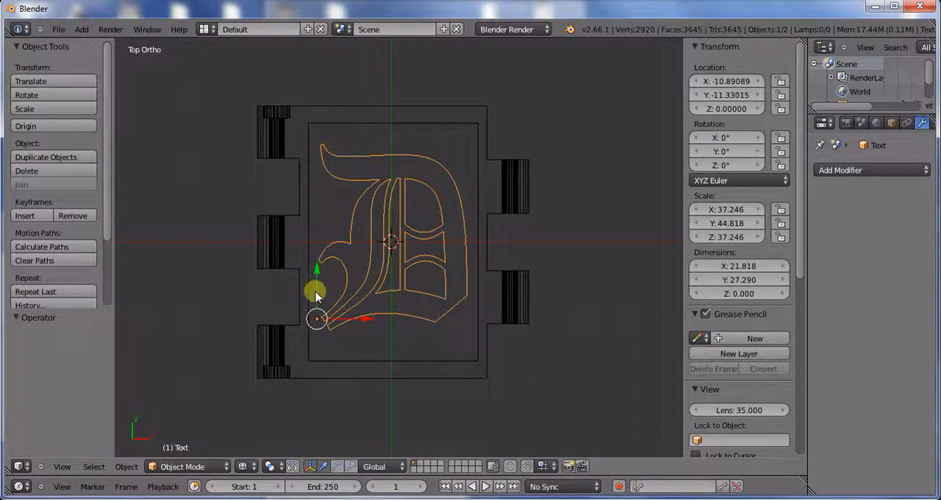
Step: Change the text object's regular font to wingding.ttf from the Windows Fonts folder
middle_click_drag(352, 294, 404, 249)
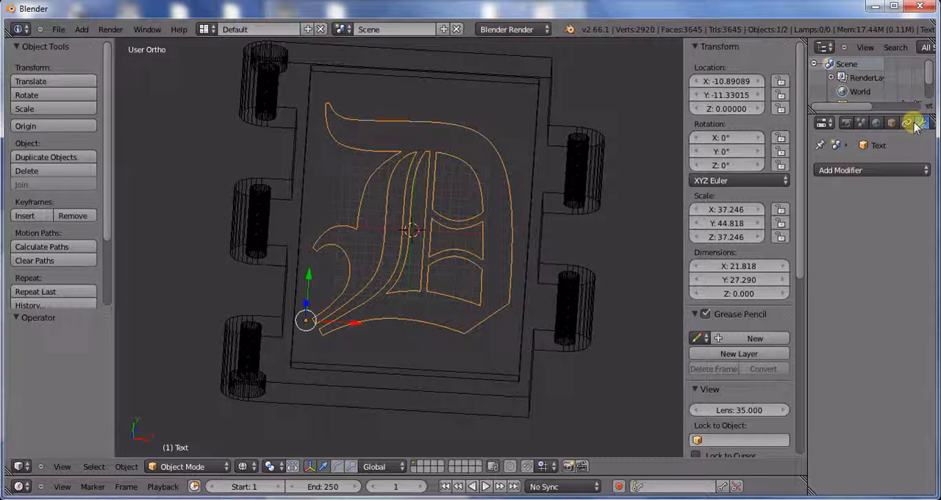
scroll(915, 123, "up", 2)
left_click(879, 123)
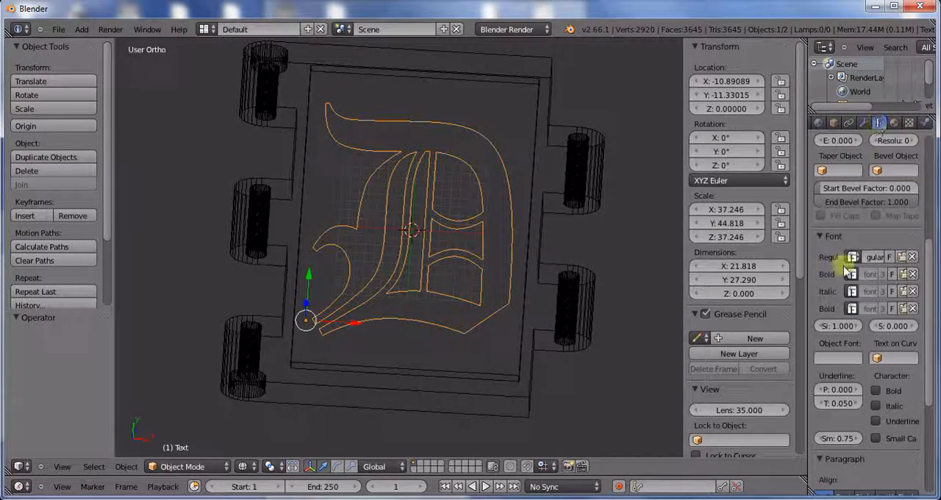
left_click(903, 257)
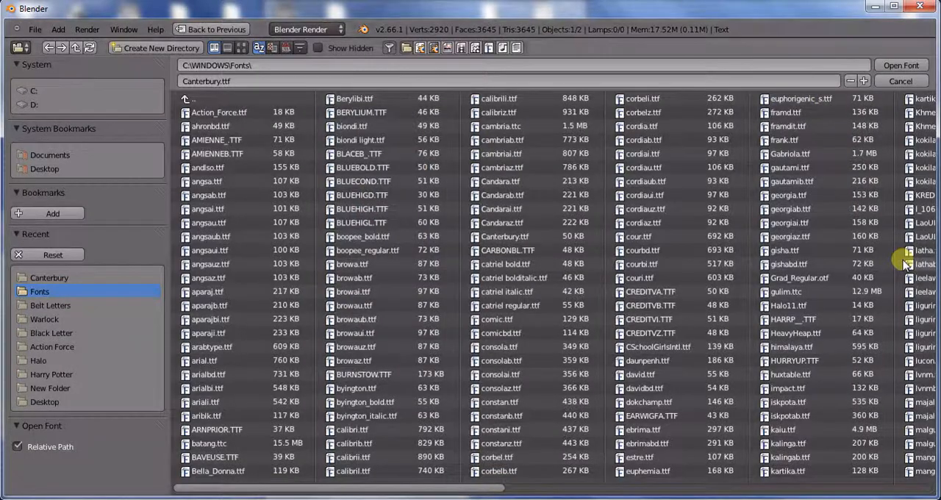
left_click_drag(470, 491, 790, 399)
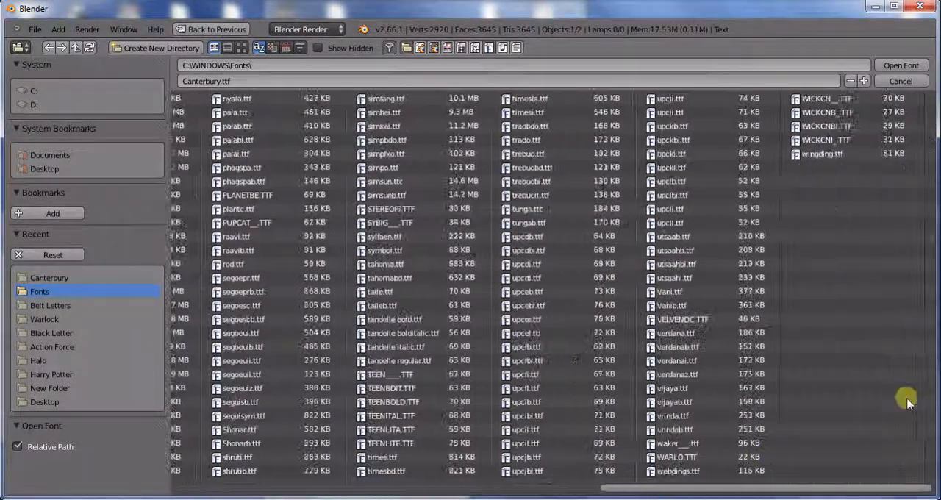
left_click(826, 155)
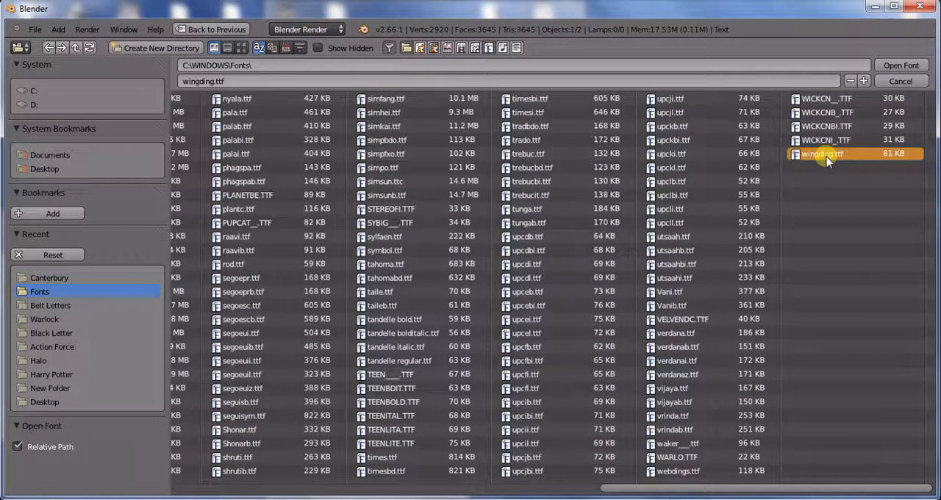
double_click(826, 156)
scroll(441, 286, "down", 3)
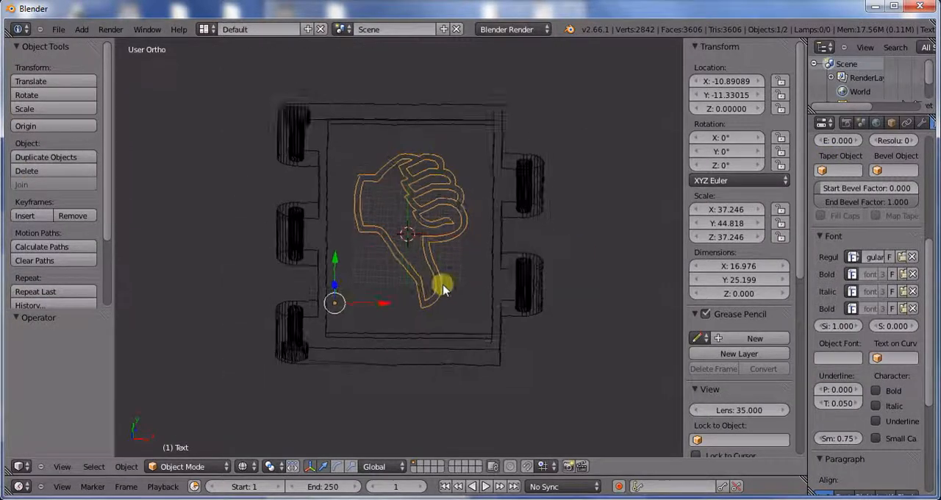
Step: Convert the thumbs-down symbol text to a mesh and open it in edit mode
middle_click_drag(444, 289, 432, 254)
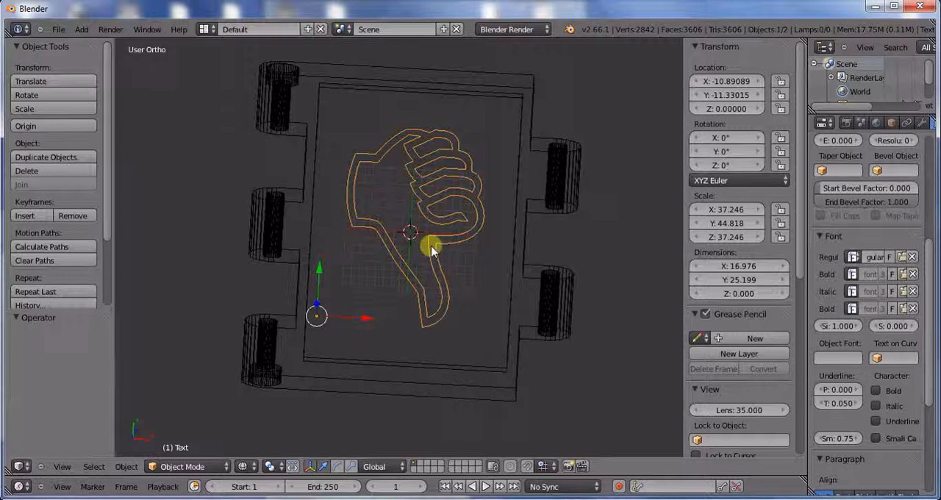
left_click(127, 466)
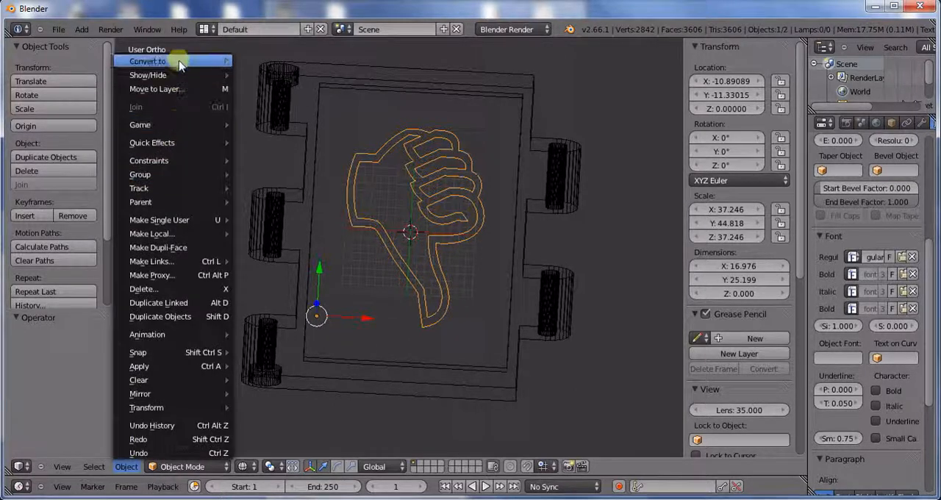
mouse_move(180, 65)
left_click(266, 75)
key("Tab")
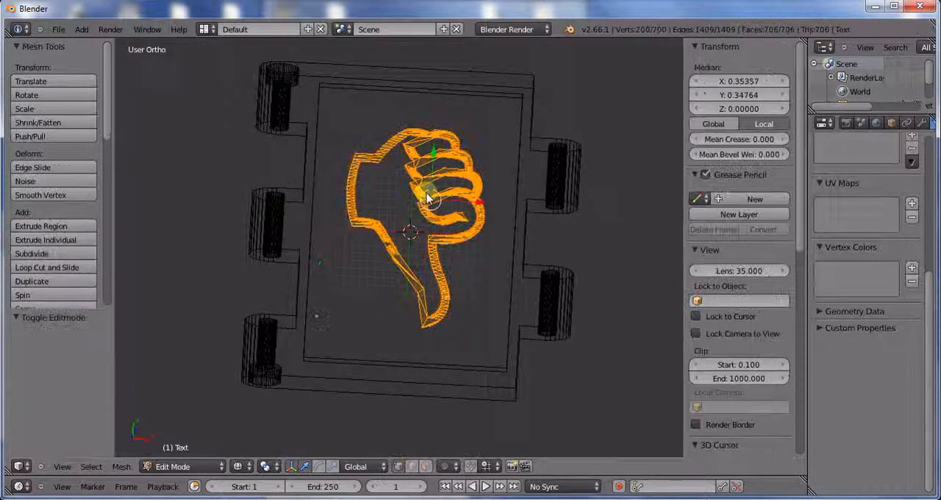
Step: Extrude all faces of the thumbs-down symbol to a Z dimension of 3.001, leave edit mode and deselect everything
key("e")
left_click(429, 197)
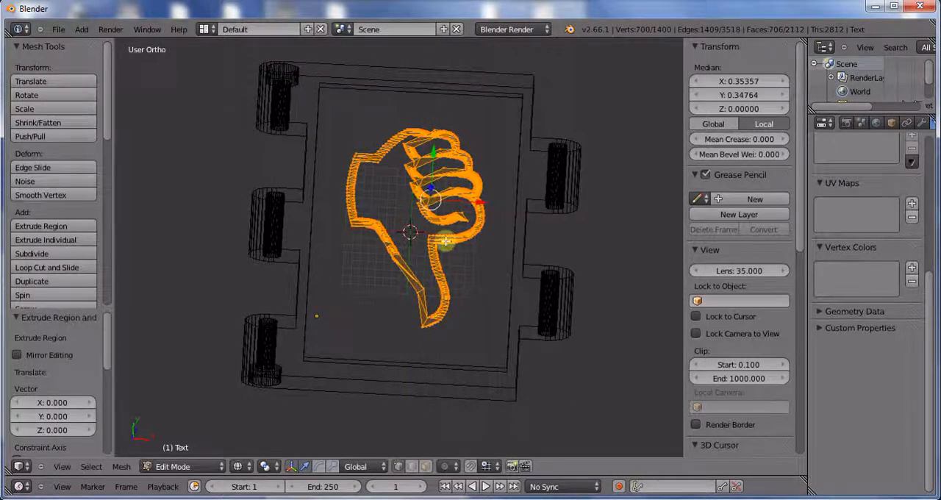
middle_click_drag(445, 247, 467, 203)
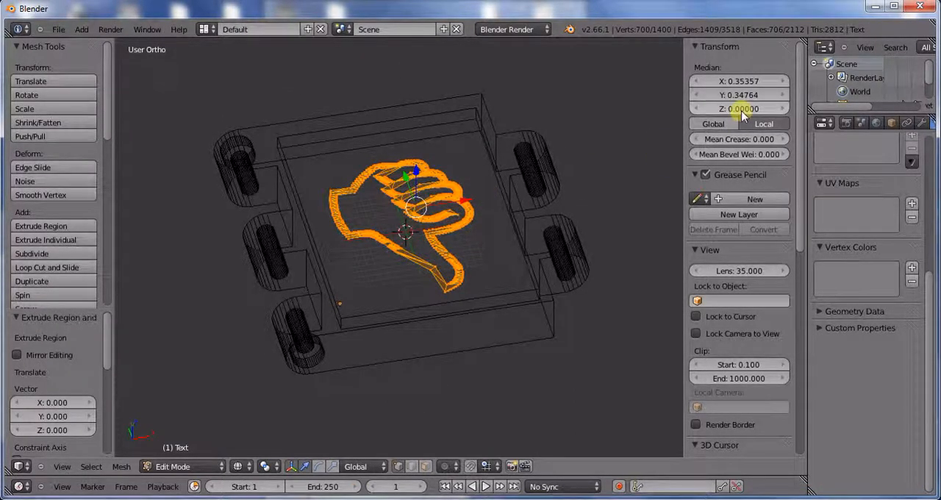
key("Tab")
key("a")
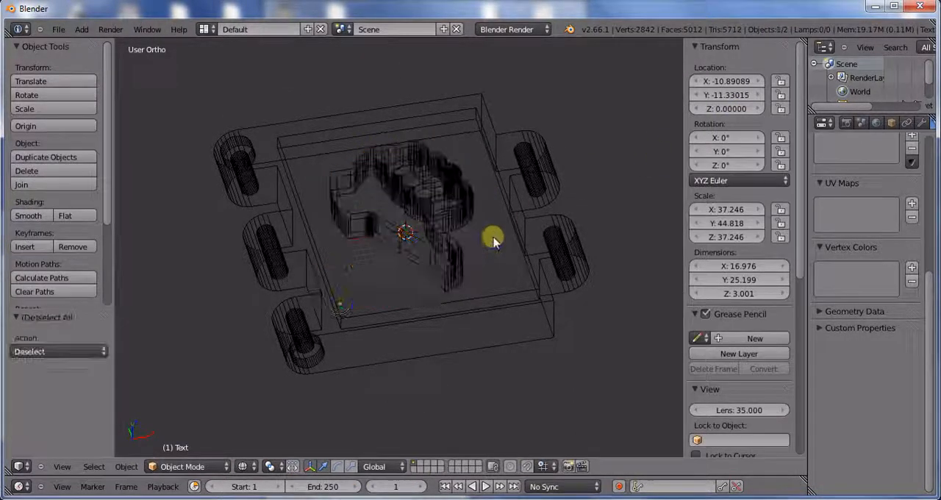
Step: Set the Text mesh as the object of the belt blank's Boolean Union modifier, switch to solid shading and apply the modifier
right_click(584, 247)
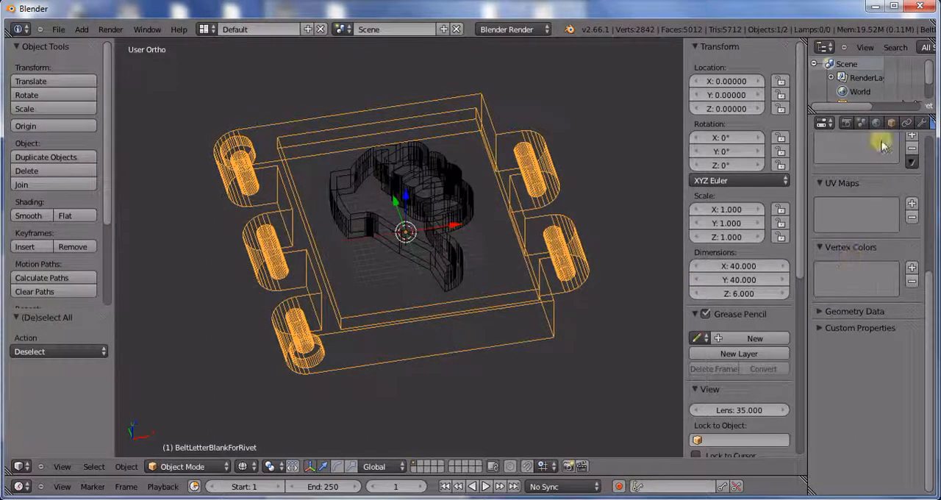
left_click(924, 123)
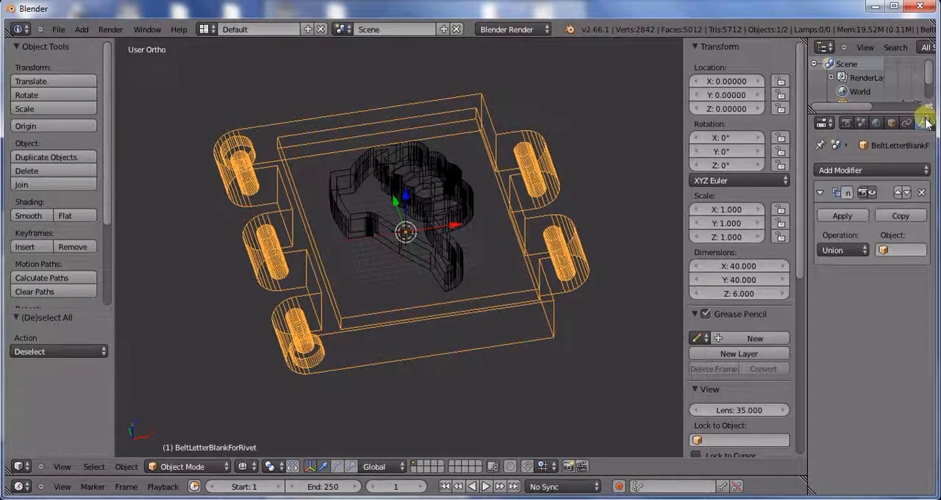
left_click(903, 250)
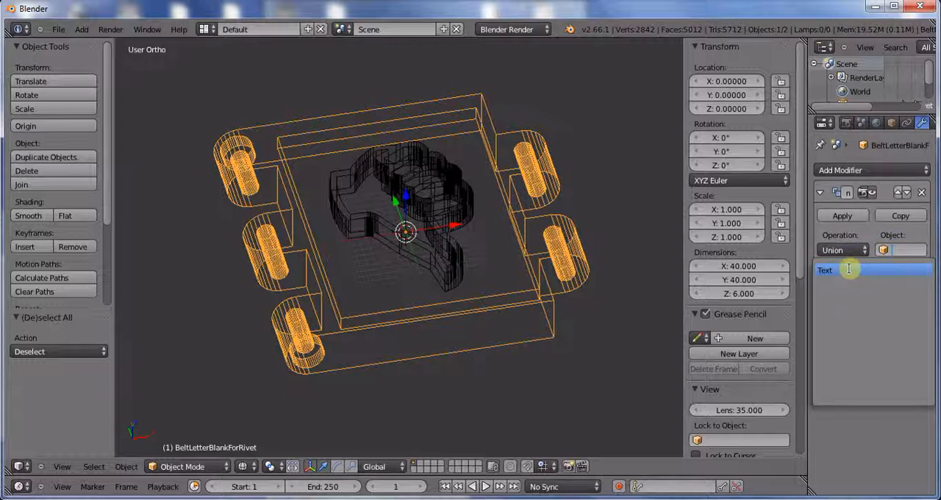
left_click(848, 269)
key("Tab")
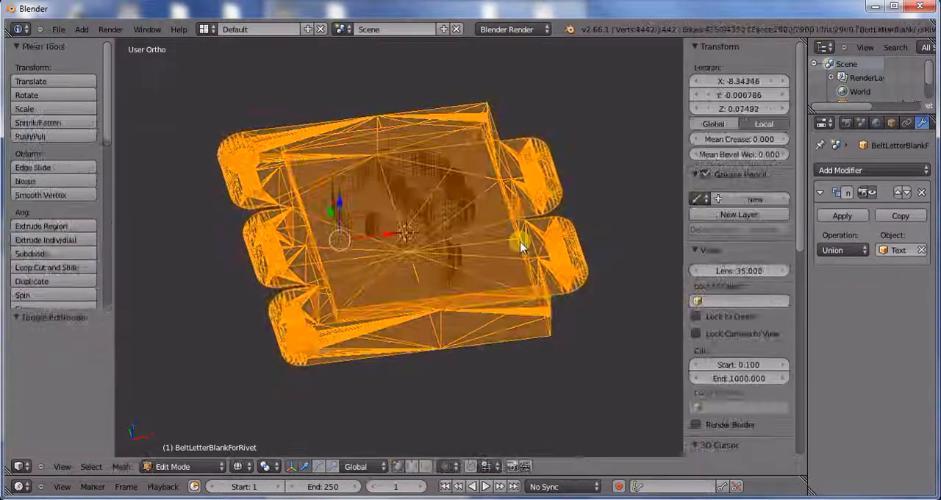
key("Tab")
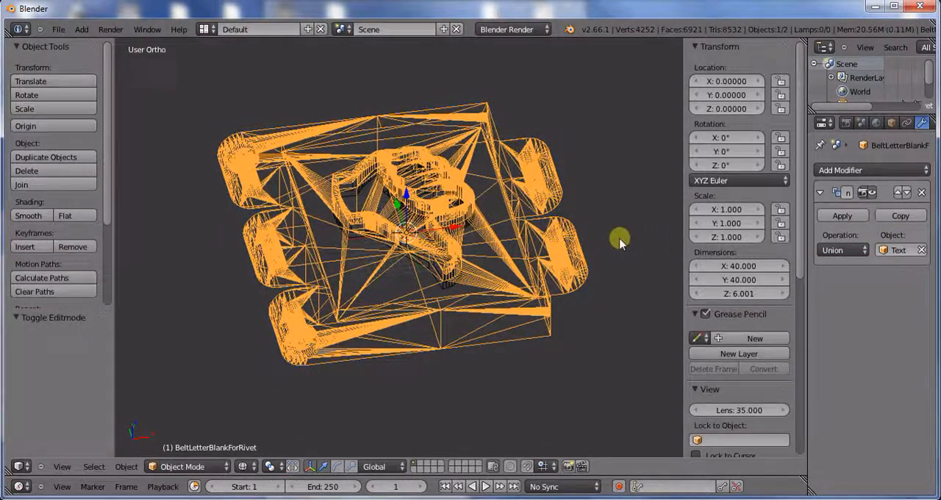
key("z")
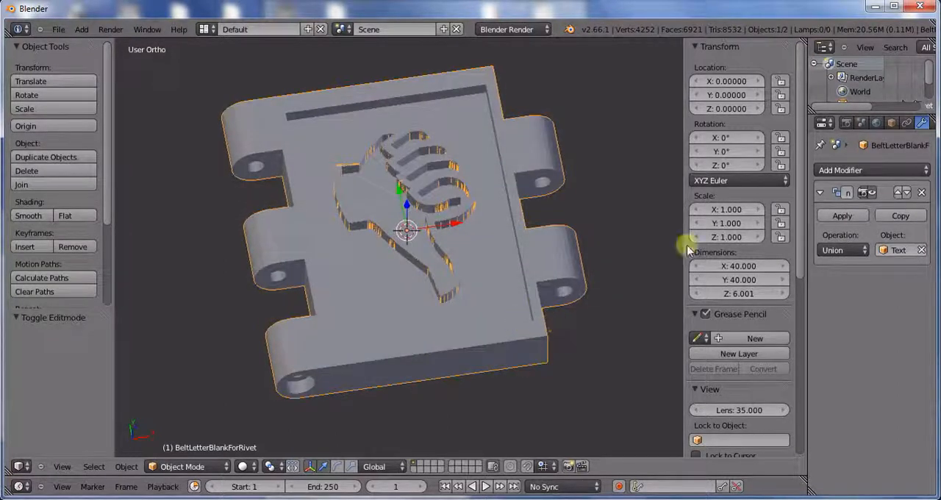
left_click(838, 217)
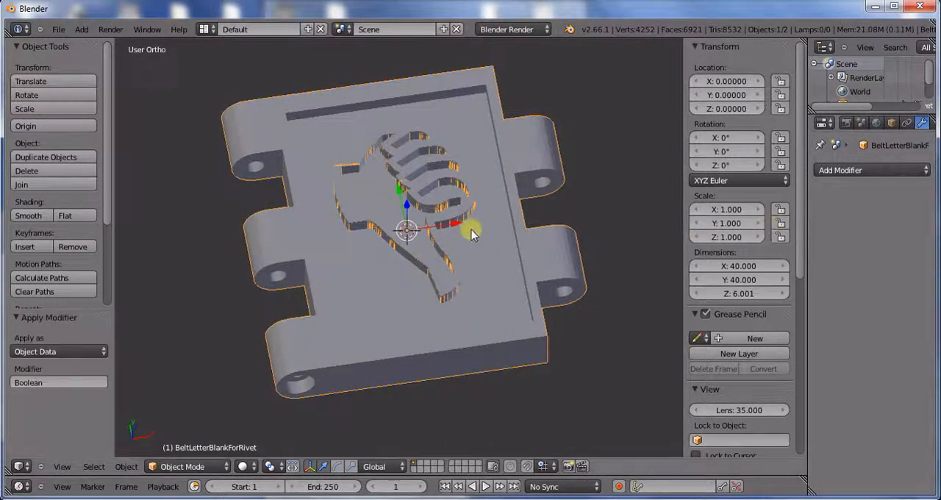
Step: Delete the separate thumbs-down Text mesh that overlaps the merged tile
right_click(462, 201)
key("x")
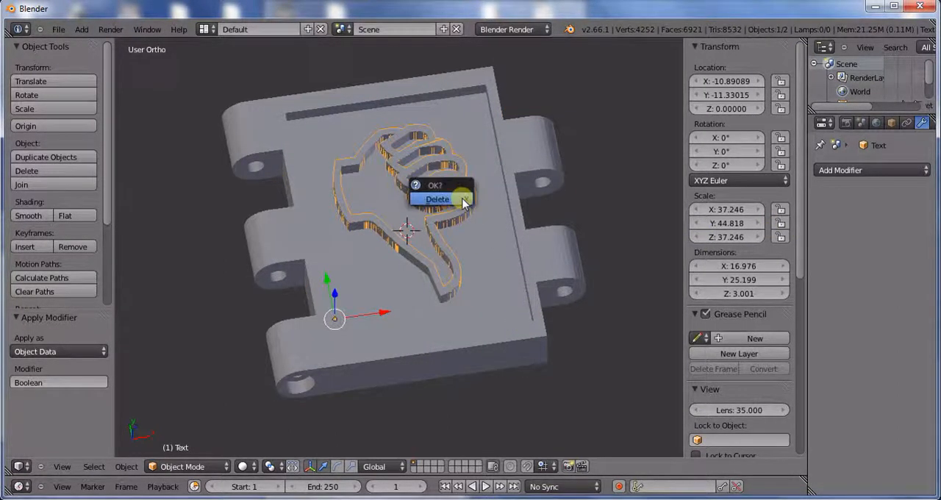
left_click(462, 199)
Step: Examine the merged thumbs-down tile from several angles and close up, checking the raised symbol's edges and finger outlines
scroll(487, 241, "up", 8)
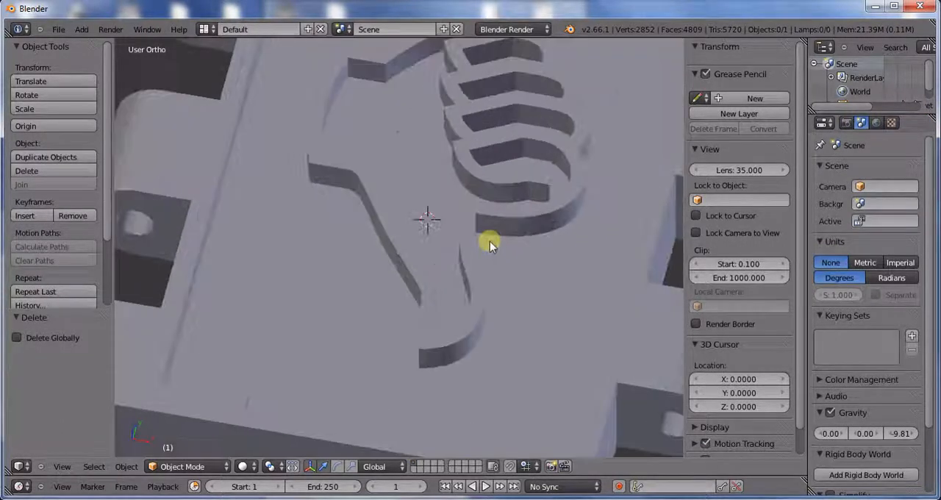
scroll(506, 268, "down", 8)
middle_click_drag(430, 240, 390, 265)
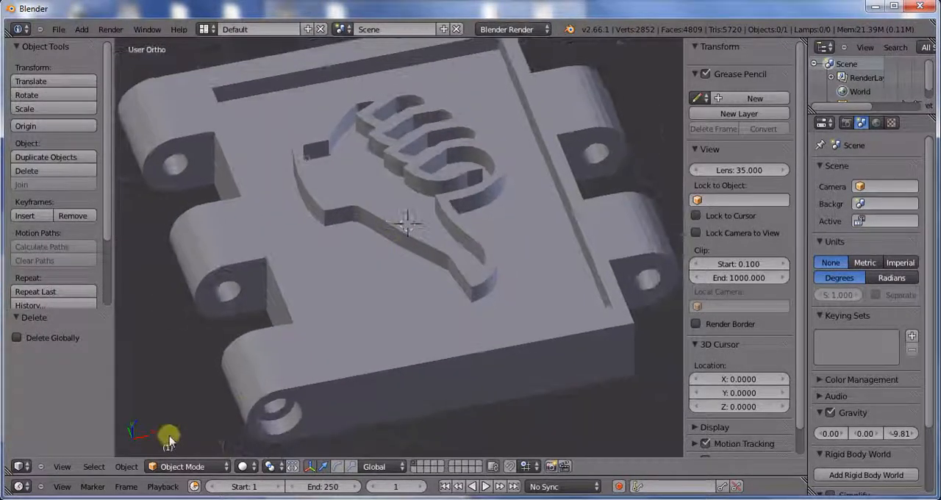
left_click(128, 464)
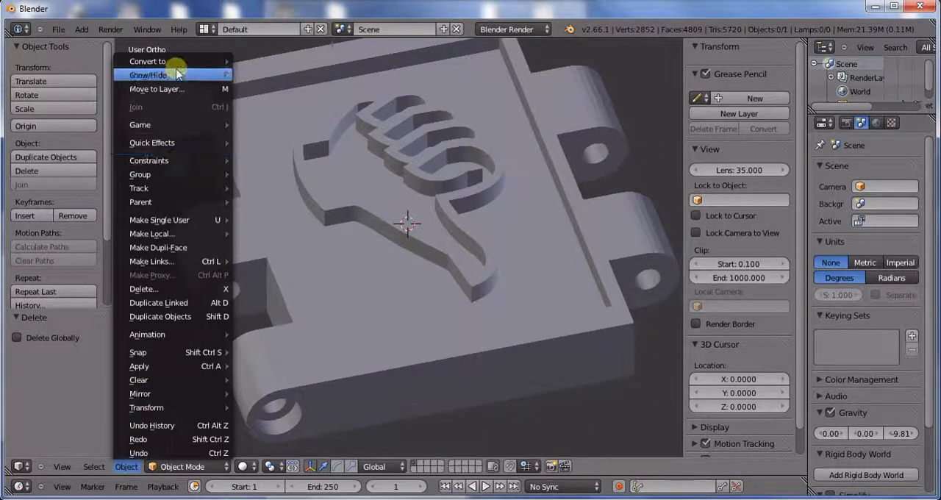
mouse_move(176, 67)
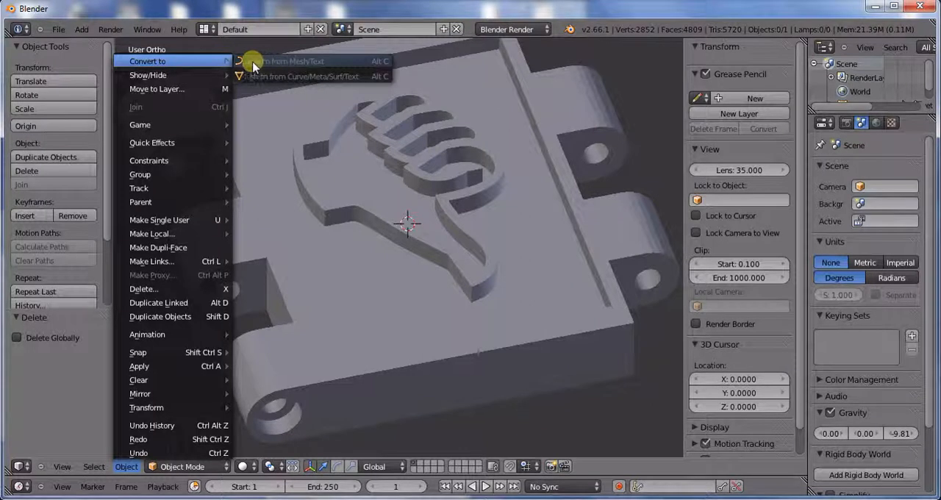
scroll(494, 200, "down", 2)
mouse_move(477, 202)
middle_mouse_down()
mouse_move(461, 208)
mouse_move(444, 246)
mouse_move(460, 242)
mouse_move(403, 249)
mouse_move(420, 204)
mouse_move(479, 147)
mouse_move(384, 254)
mouse_move(408, 235)
mouse_move(404, 272)
middle_mouse_up()
scroll(416, 214, "up", 1)
key("KP_7")
key("z")
key("z")
scroll(441, 238, "up", 3)
scroll(404, 272, "down", 3)
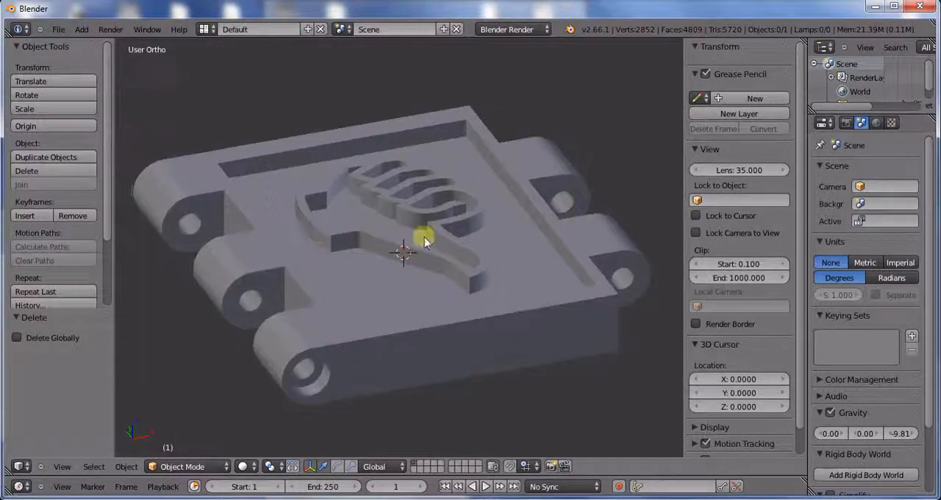
mouse_move(425, 241)
middle_mouse_down()
mouse_move(346, 272)
mouse_move(419, 244)
middle_mouse_up()
scroll(380, 267, "up", 3)
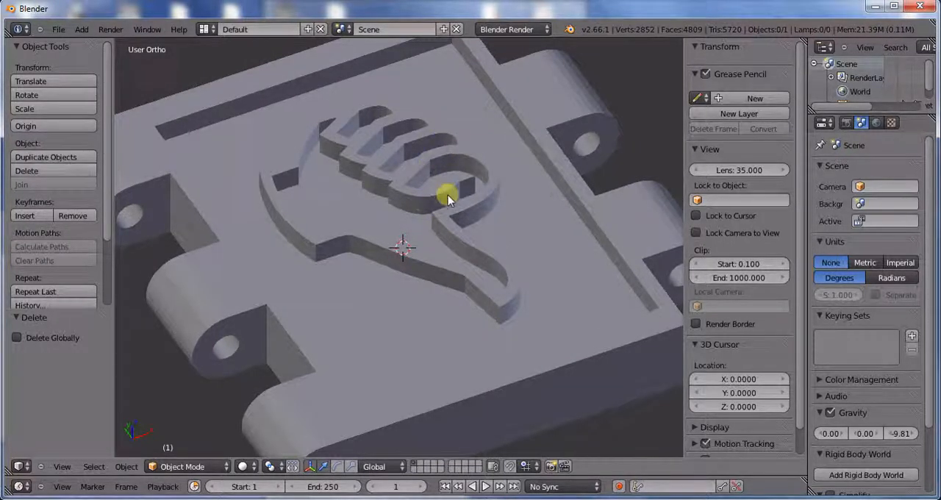
scroll(434, 192, "down", 4)
middle_click_drag(433, 211, 391, 212)
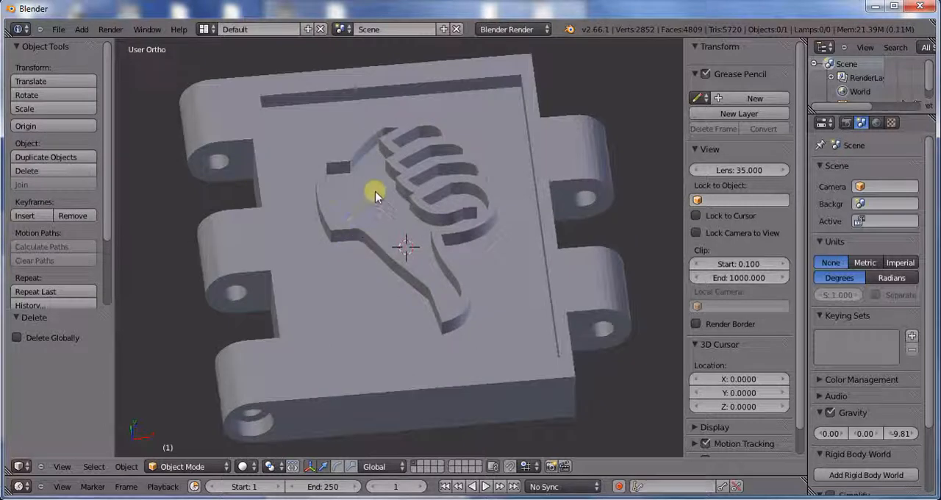
scroll(360, 266, "up", 4)
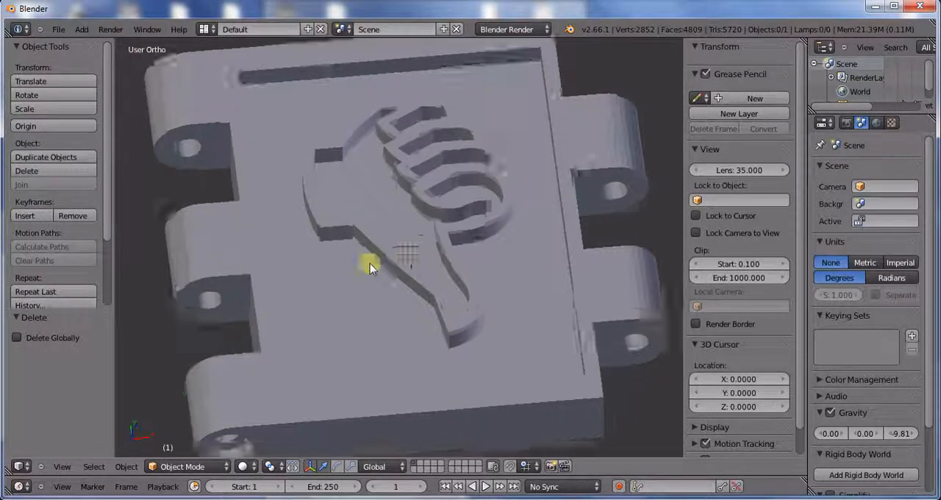
middle_click_drag(382, 210, 365, 198)
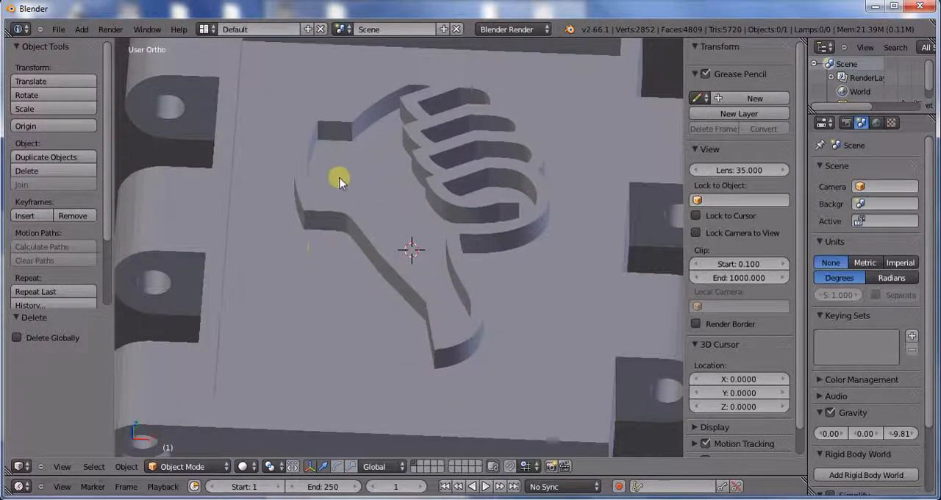
scroll(390, 189, "down", 3)
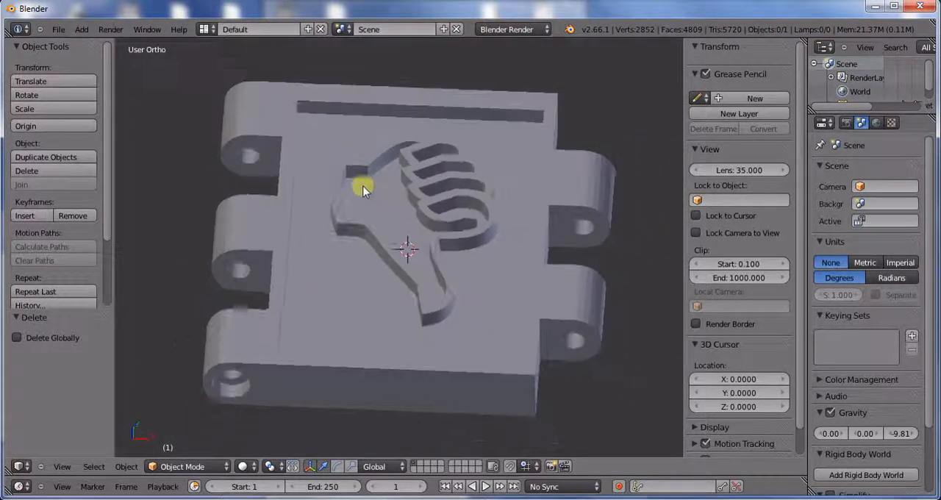
middle_click_drag(389, 200, 374, 191)
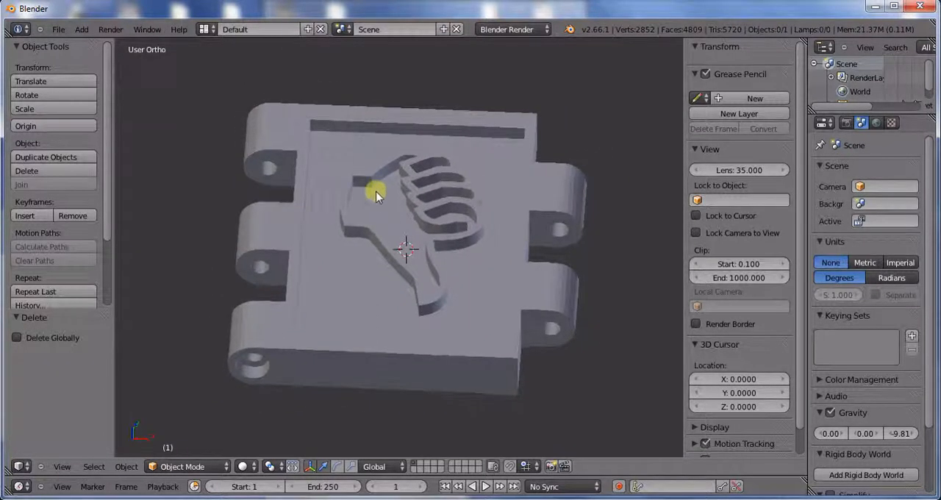